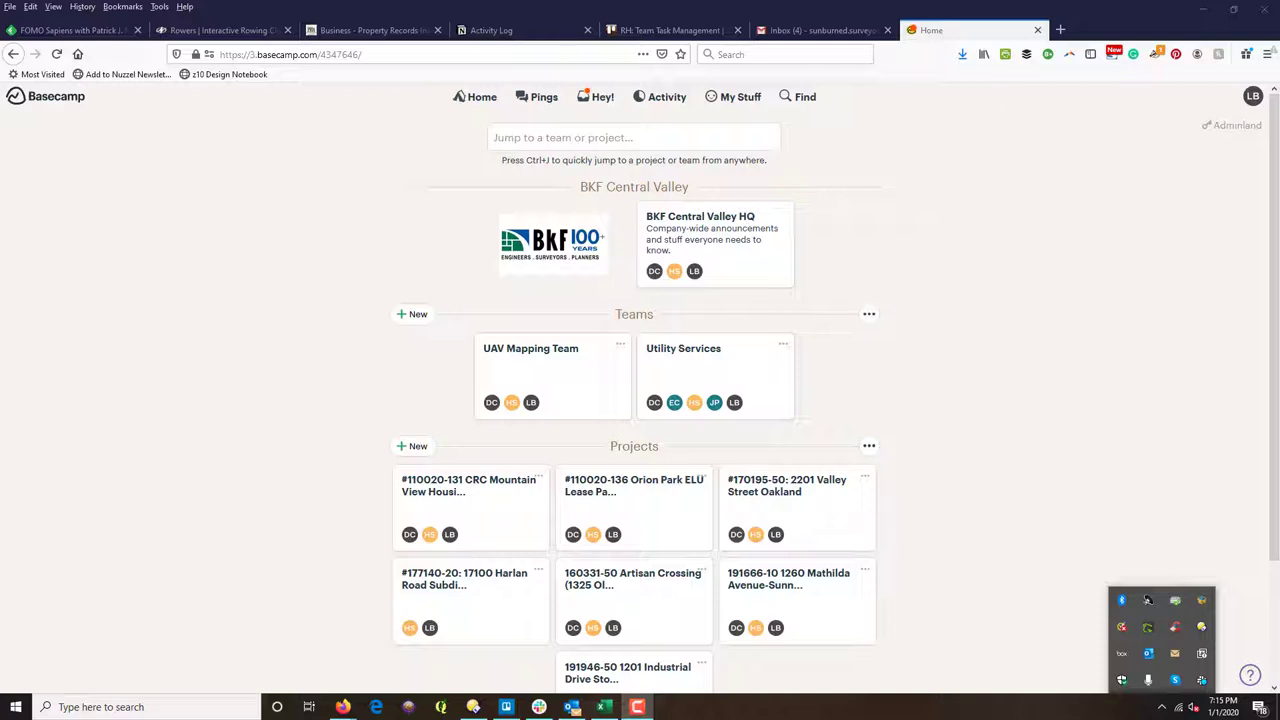
Step: Open the #110020-136 Orion Park ELU project's Utility Mapping folder in Docs & Files and the mark-up PDF
{"action": "scroll", "coordinate": [997, 305], "scroll_direction": "down", "scroll_amount": 3}
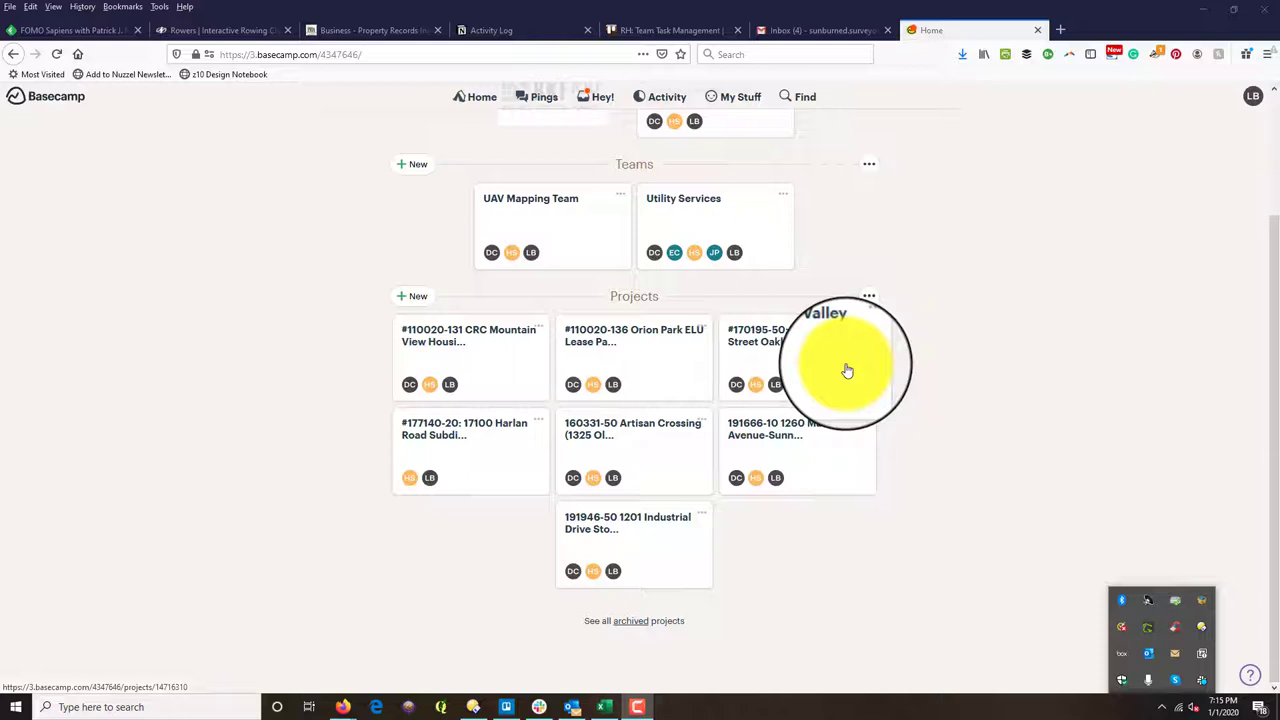
{"action": "left_click", "coordinate": [670, 347]}
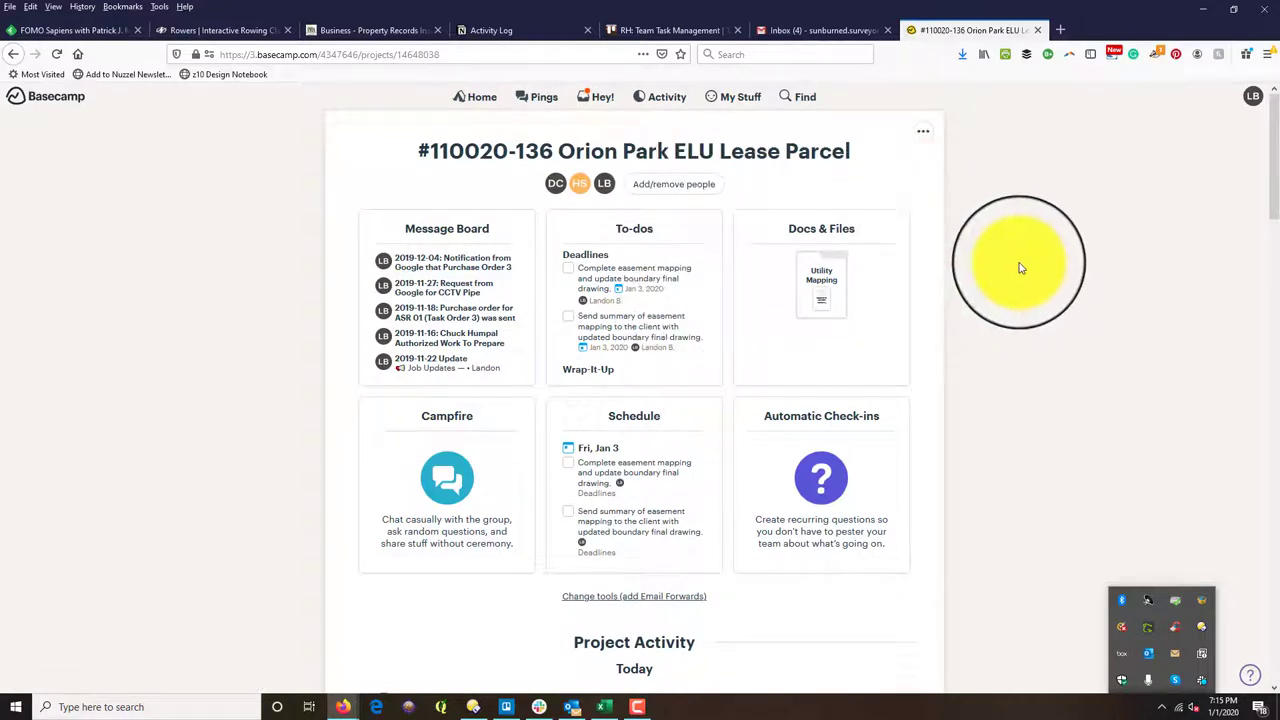
{"action": "left_click", "coordinate": [826, 297]}
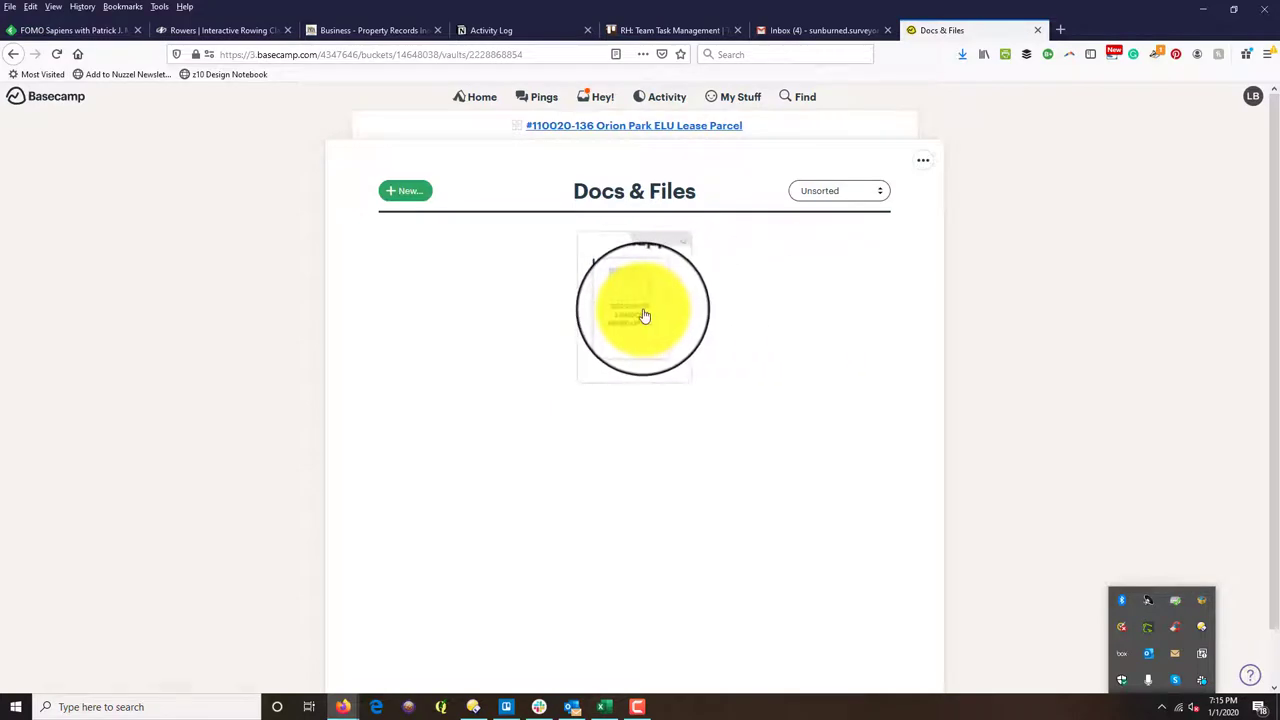
{"action": "left_click", "coordinate": [644, 316]}
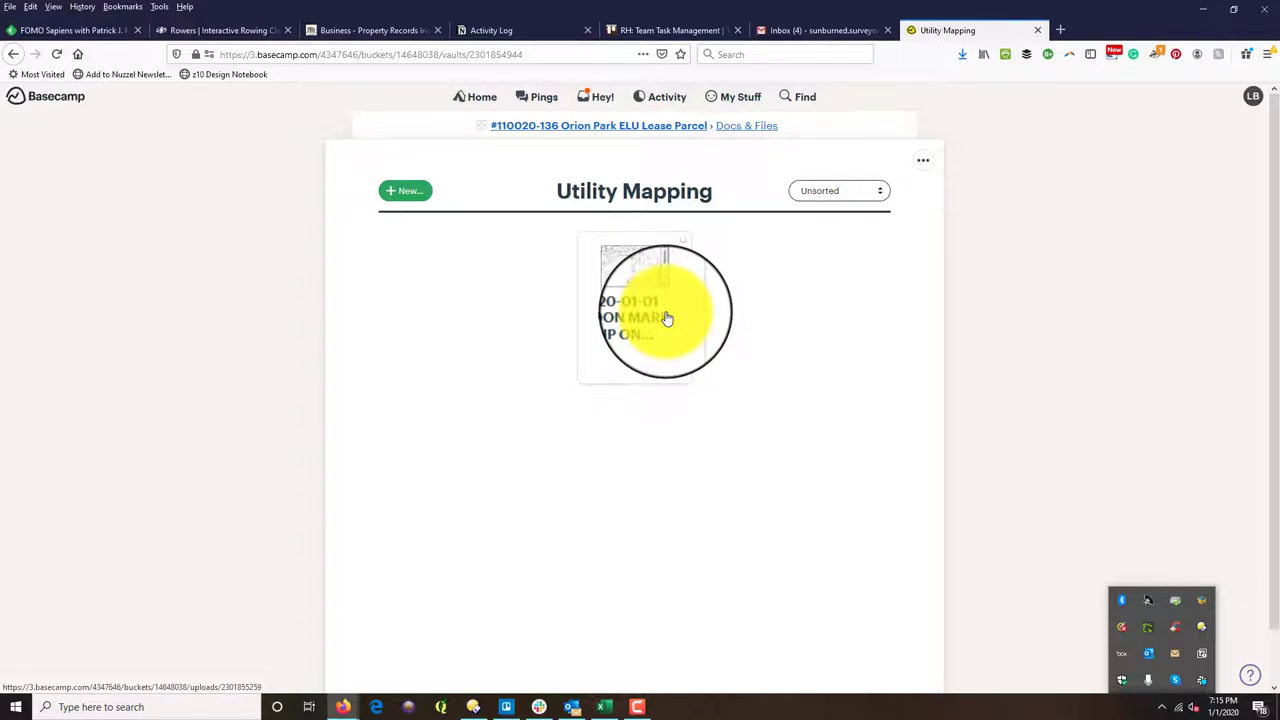
{"action": "left_click", "coordinate": [652, 286]}
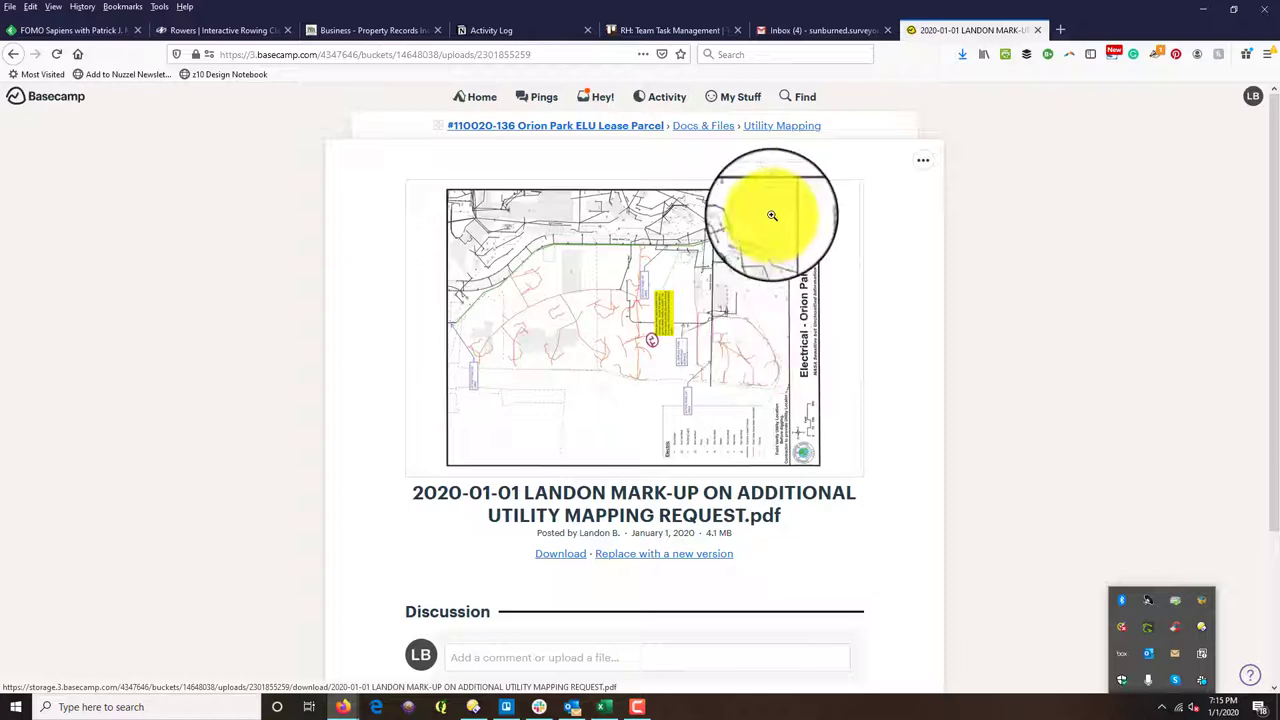
Step: Download the marked-up utility mapping request PDF from its Basecamp file page
{"action": "left_click", "coordinate": [562, 555]}
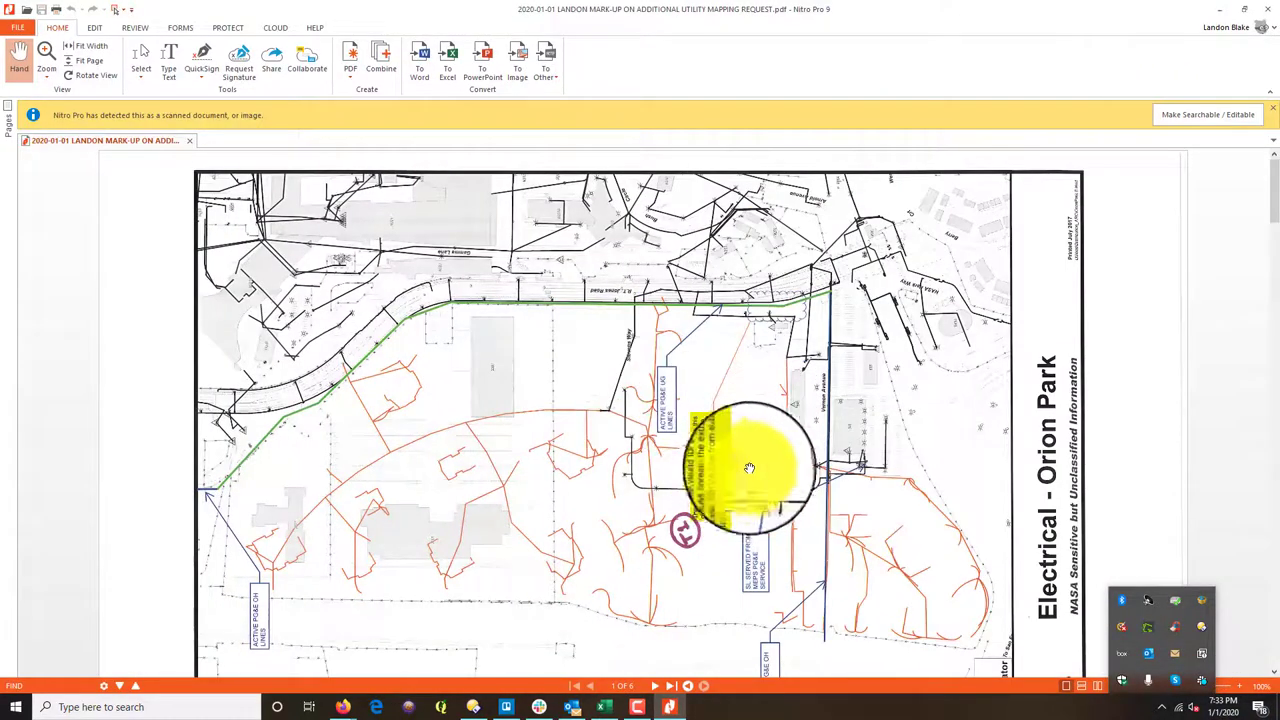
Step: Zoom into the electrical map and rotate the view so its labels read horizontally
{"action": "scroll", "coordinate": [763, 466], "scroll_direction": "up", "scroll_amount": 2}
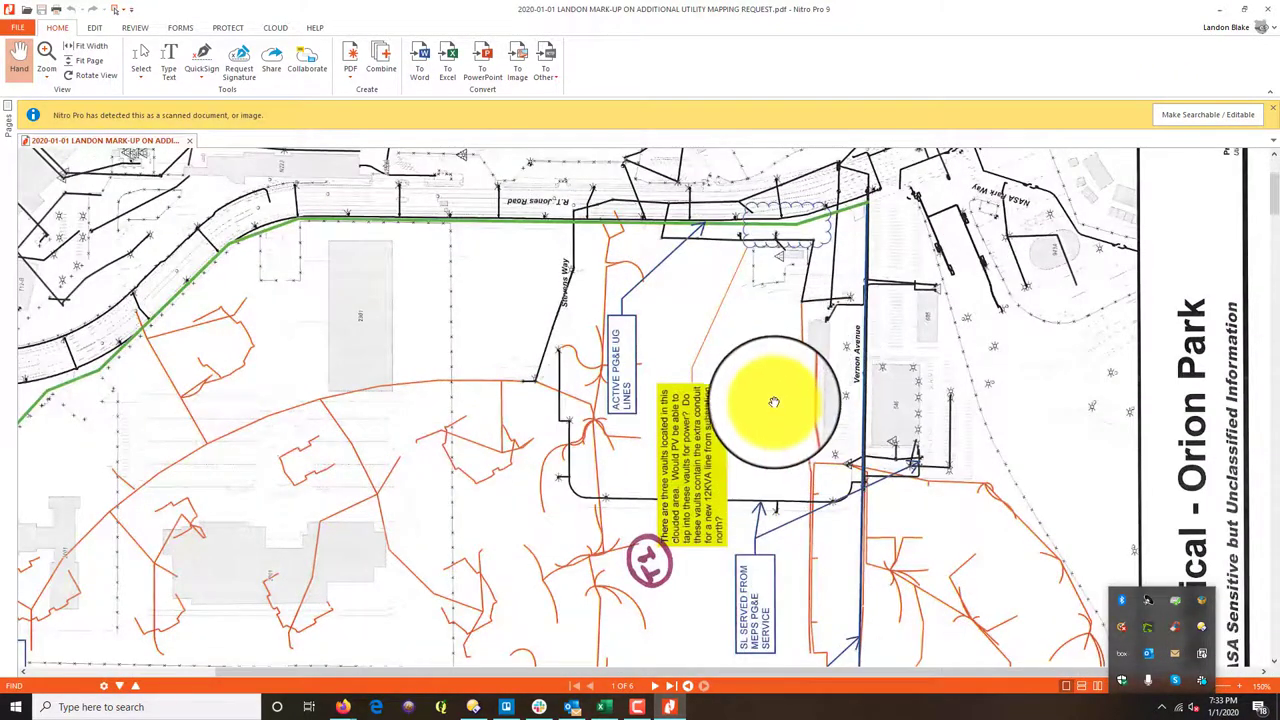
{"action": "scroll", "coordinate": [750, 480], "scroll_direction": "up", "scroll_amount": 1}
{"action": "scroll", "coordinate": [740, 514], "scroll_direction": "down", "scroll_amount": 1}
{"action": "scroll", "coordinate": [745, 490], "scroll_direction": "up", "scroll_amount": 1}
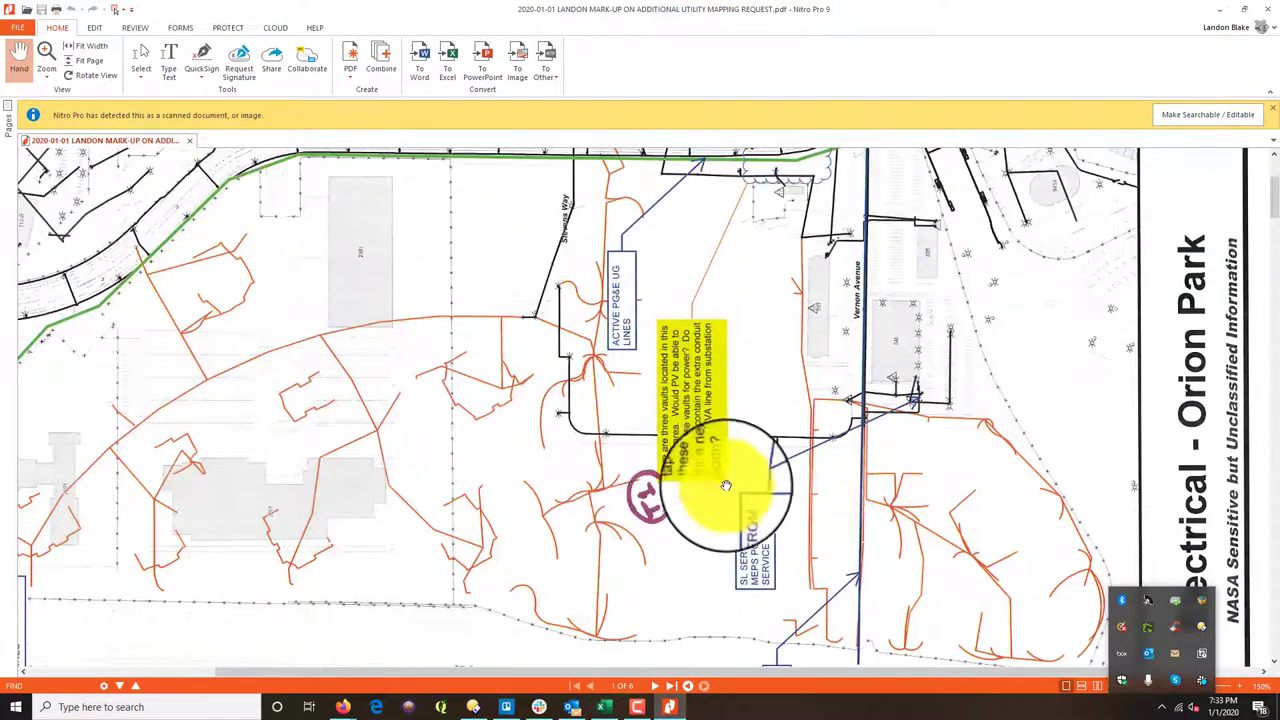
{"action": "scroll", "coordinate": [680, 502], "scroll_direction": "up", "scroll_amount": 2}
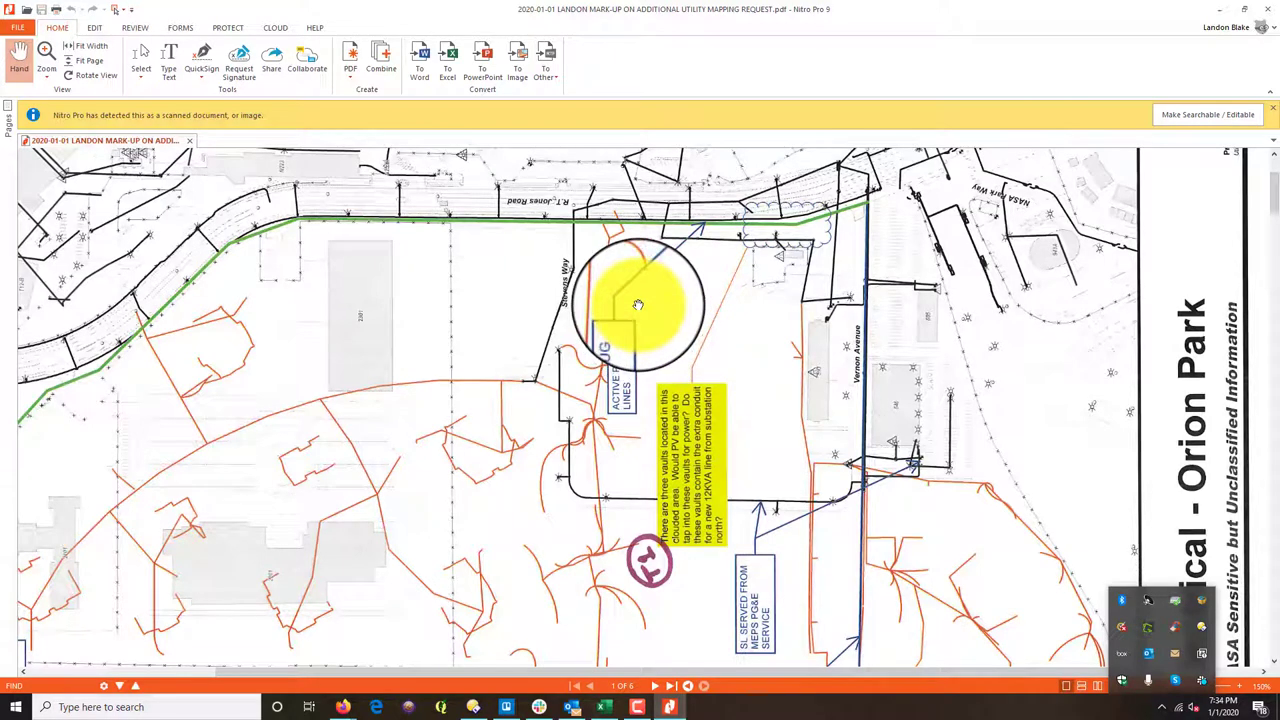
{"action": "scroll", "coordinate": [196, 146], "scroll_direction": "up", "scroll_amount": 1}
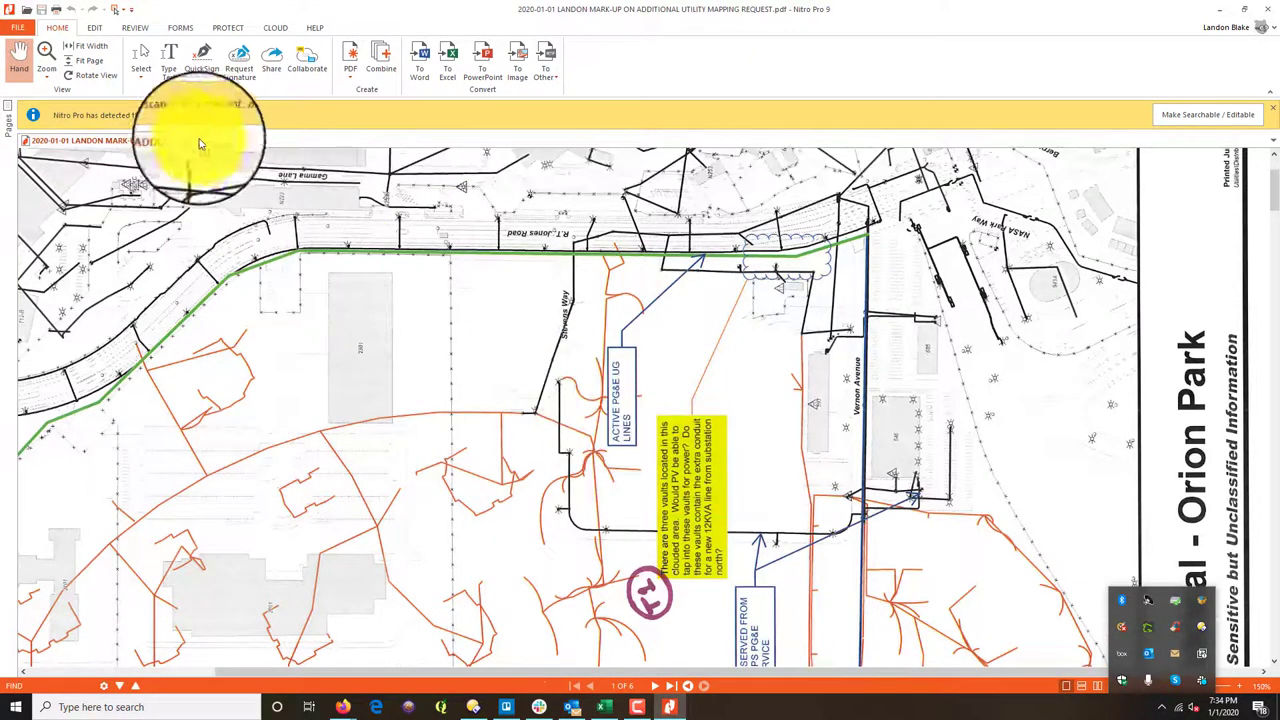
{"action": "left_click", "coordinate": [115, 76]}
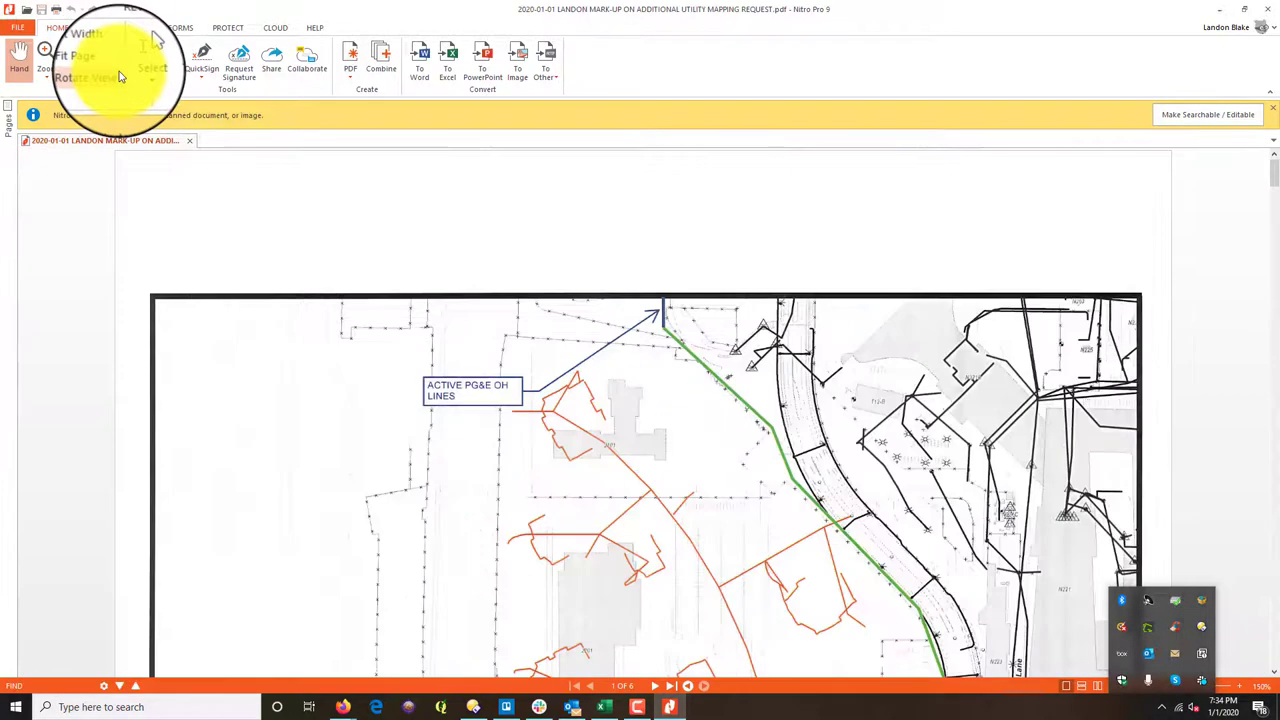
Step: Pan the magnified map to the T1 note about tapping the three clouded vaults
{"action": "scroll", "coordinate": [751, 263], "scroll_direction": "down", "scroll_amount": 10}
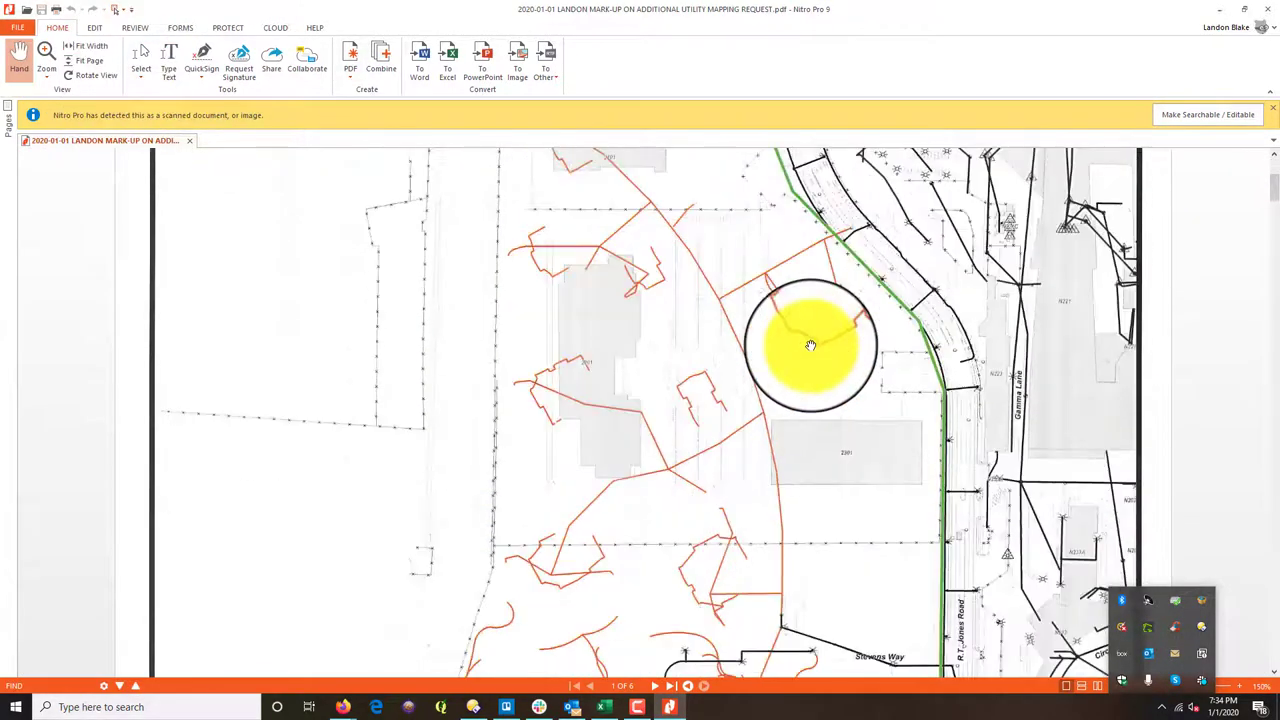
{"action": "scroll", "coordinate": [819, 500], "scroll_direction": "down", "scroll_amount": 11}
{"action": "scroll", "coordinate": [829, 206], "scroll_direction": "up", "scroll_amount": 3}
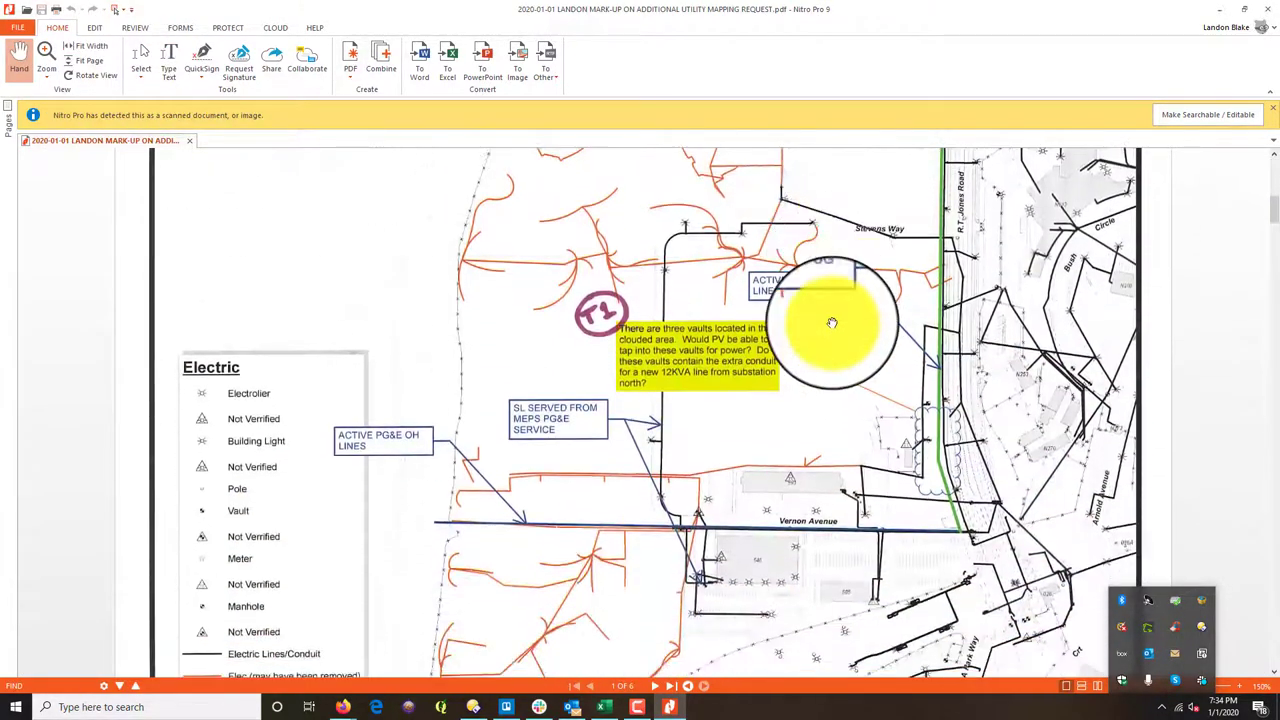
{"action": "scroll", "coordinate": [751, 357], "scroll_direction": "down", "scroll_amount": 2}
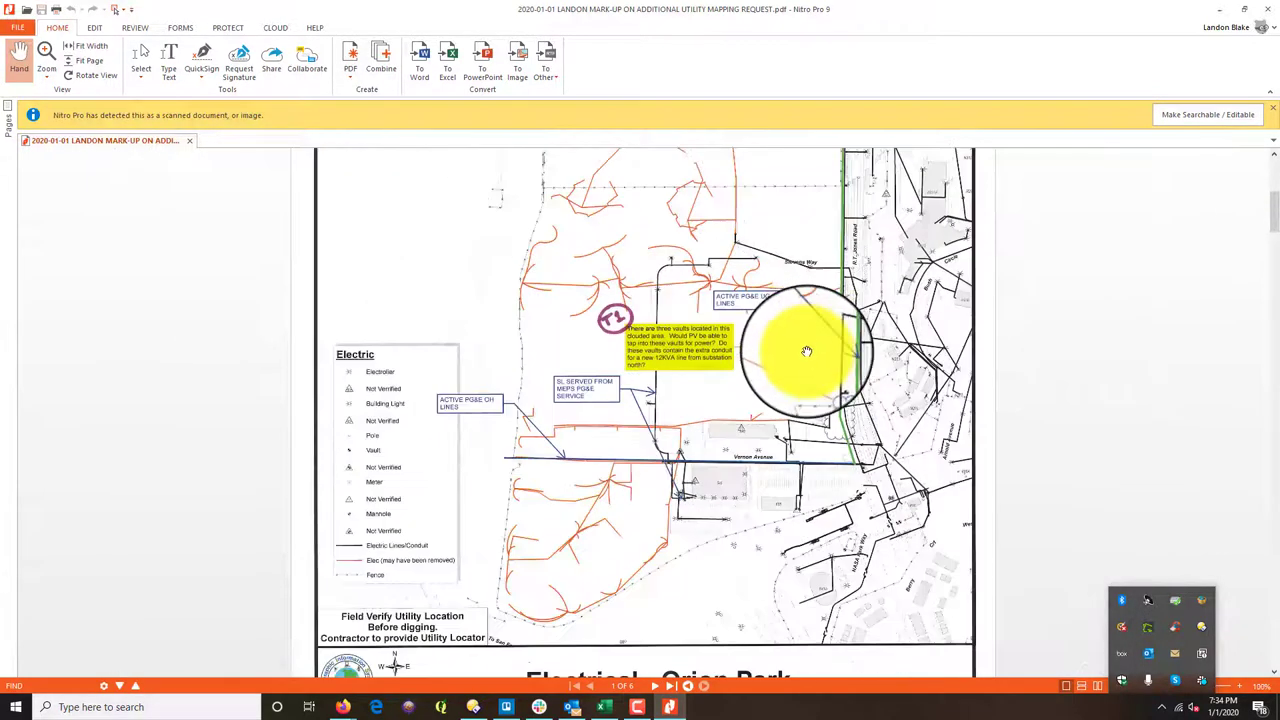
{"action": "scroll", "coordinate": [754, 366], "scroll_direction": "up", "scroll_amount": 2}
{"action": "scroll", "coordinate": [754, 366], "scroll_direction": "up", "scroll_amount": 1}
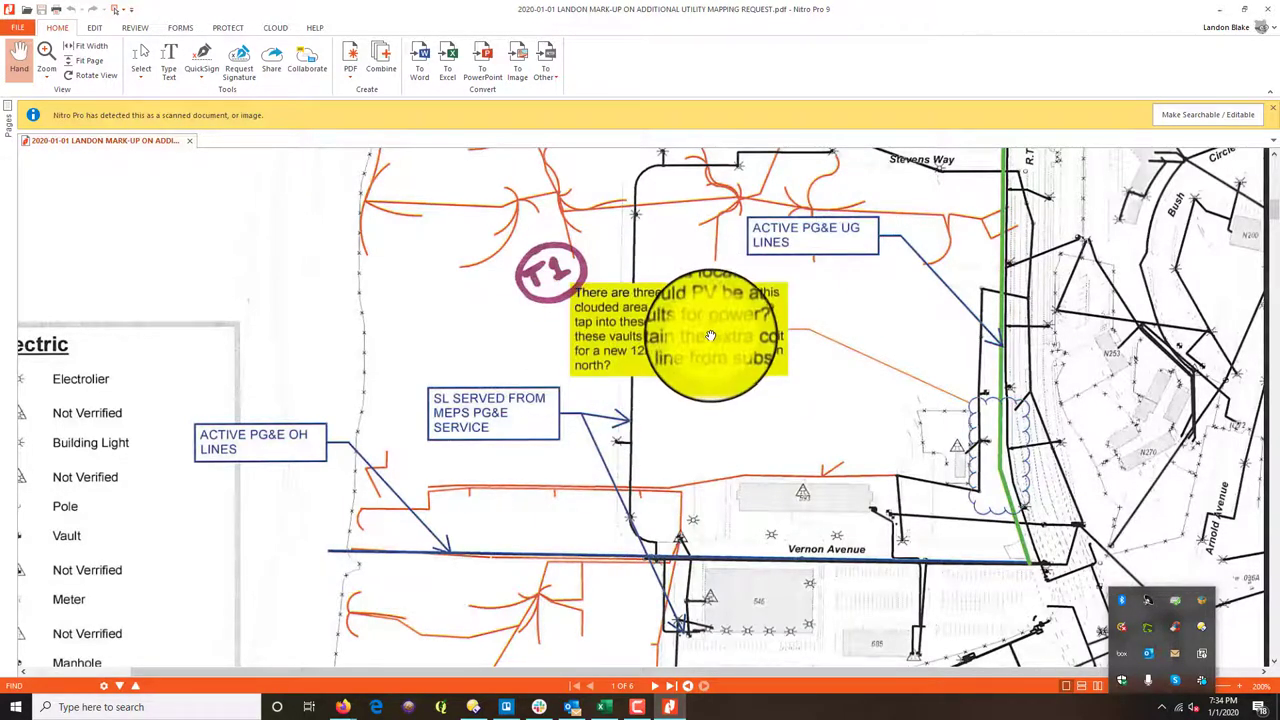
{"action": "scroll", "coordinate": [809, 425], "scroll_direction": "down", "scroll_amount": 5}
{"action": "scroll", "coordinate": [809, 425], "scroll_direction": "down", "scroll_amount": 2}
{"action": "scroll", "coordinate": [809, 425], "scroll_direction": "down", "scroll_amount": 3}
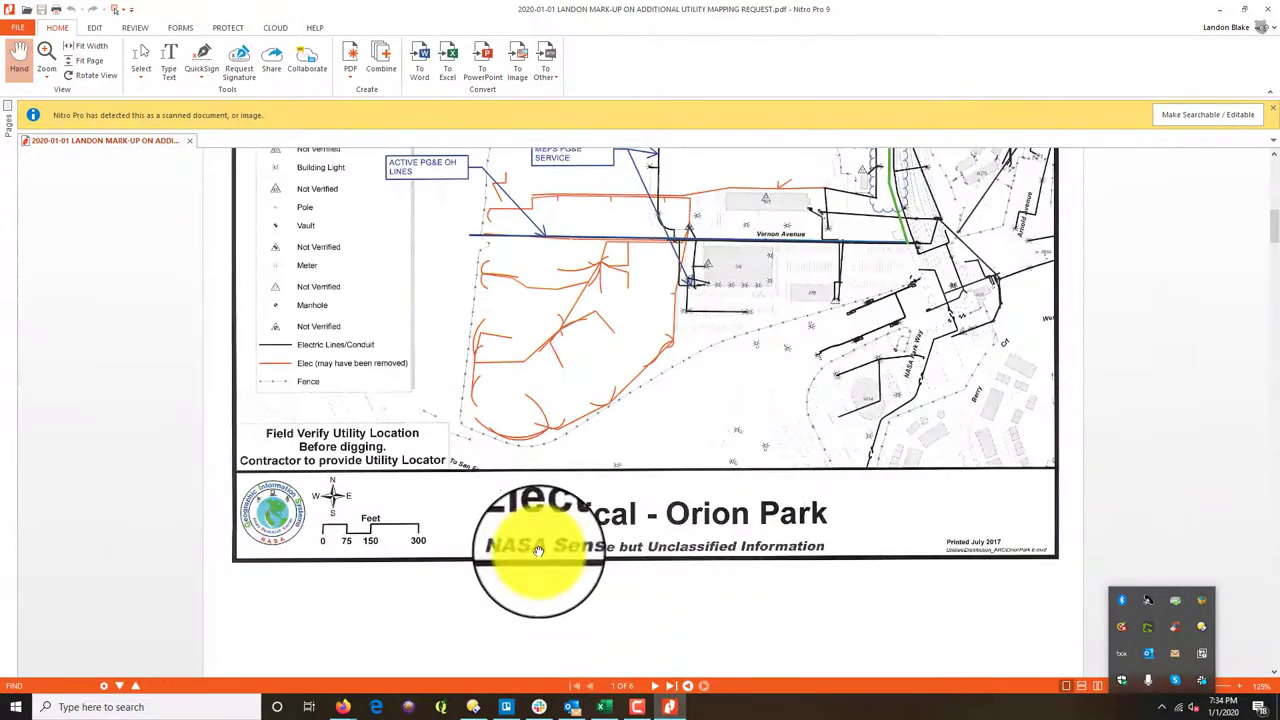
{"action": "scroll", "coordinate": [760, 420], "scroll_direction": "up", "scroll_amount": 8}
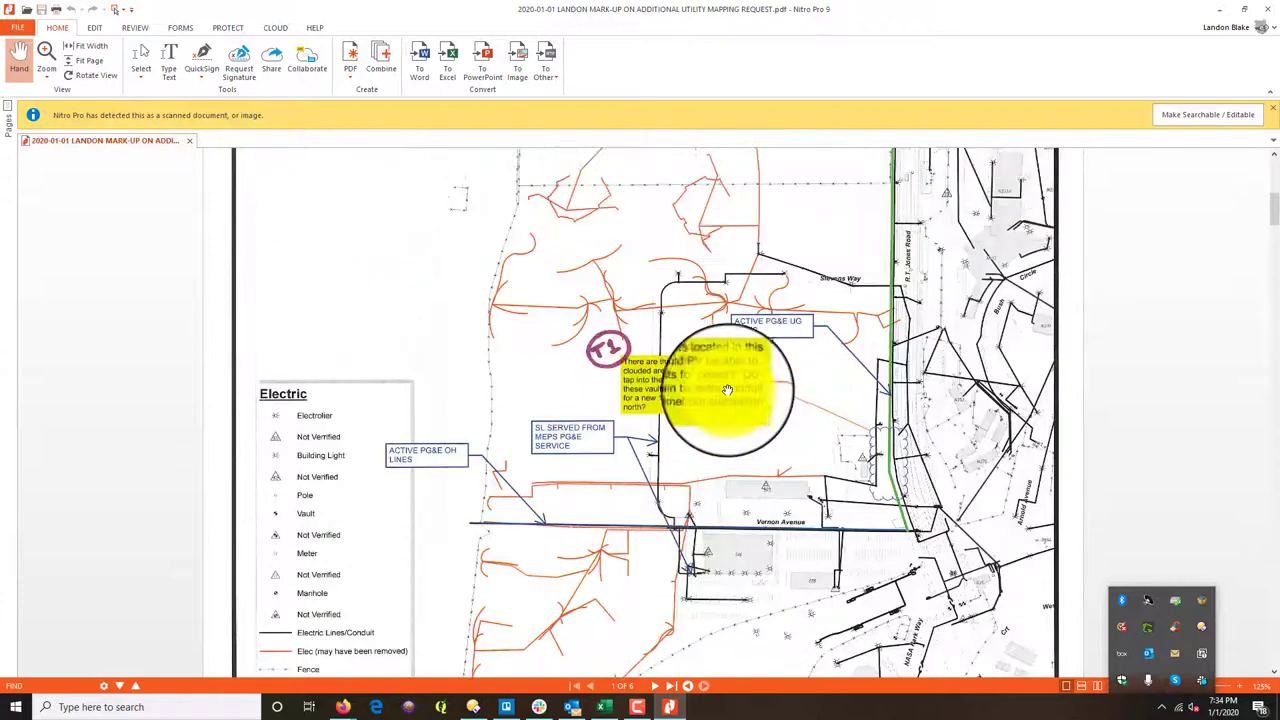
{"action": "scroll", "coordinate": [700, 509], "scroll_direction": "up", "scroll_amount": 5}
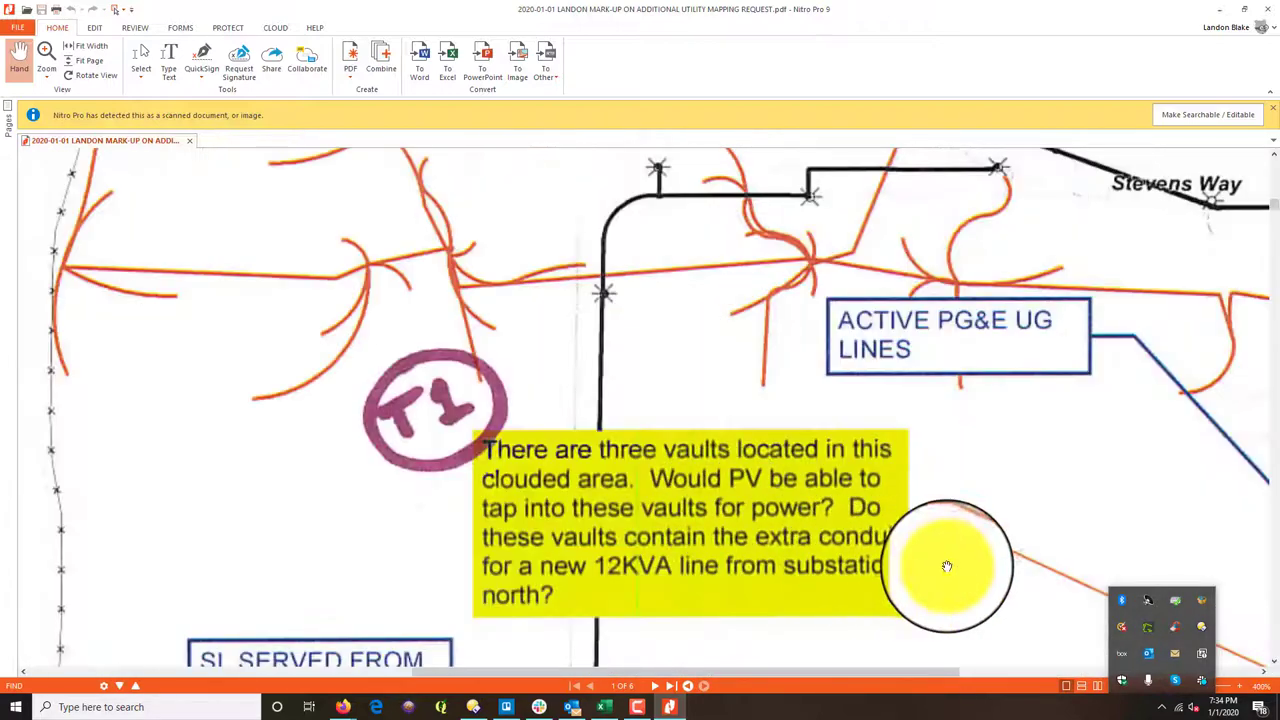
{"action": "left_click_drag", "start_coordinate": [949, 560], "coordinate": [715, 313]}
{"action": "scroll", "coordinate": [1030, 372], "scroll_direction": "down", "scroll_amount": 4}
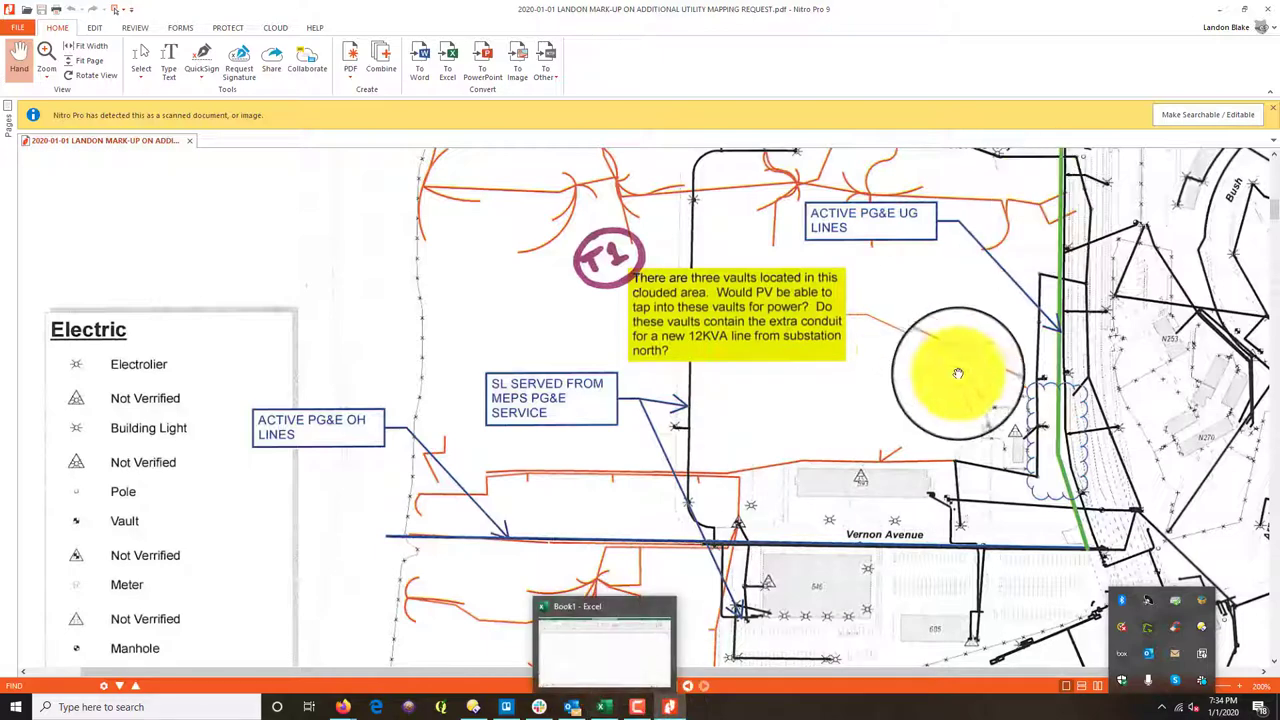
{"action": "scroll", "coordinate": [930, 384], "scroll_direction": "down", "scroll_amount": 3, "text": "ctrl"}
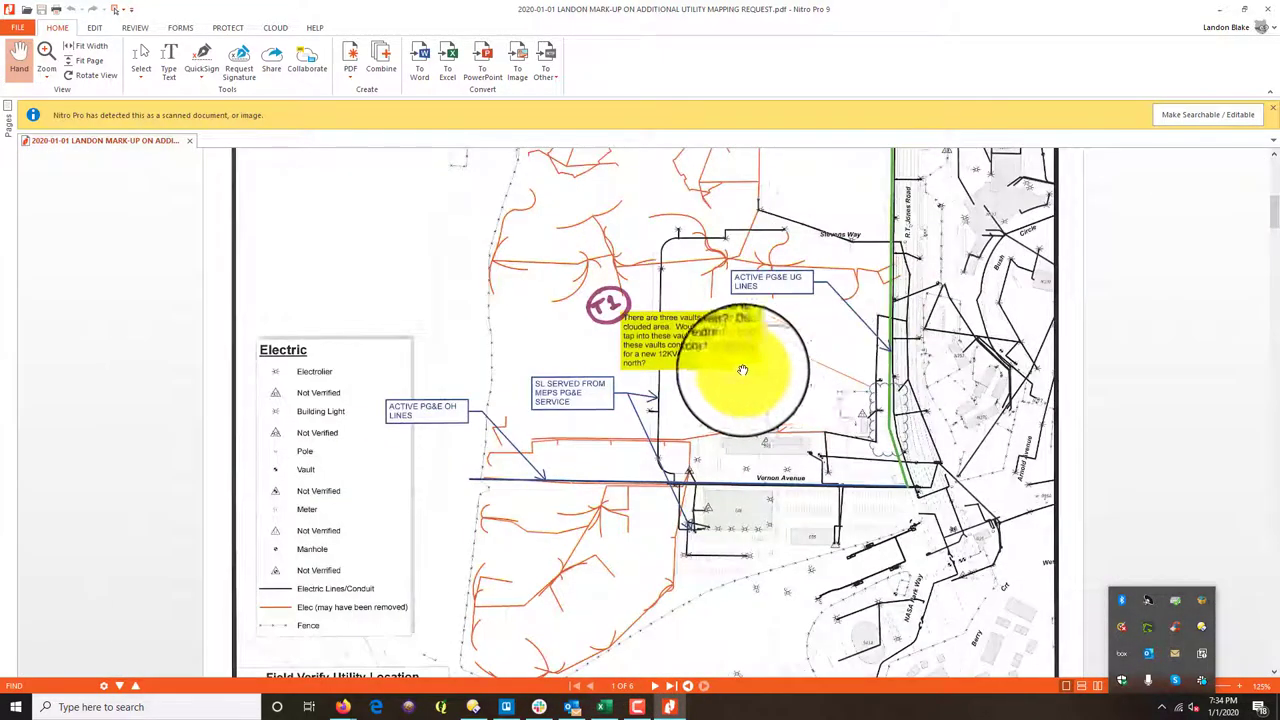
{"action": "scroll", "coordinate": [752, 420], "scroll_direction": "up", "scroll_amount": 1}
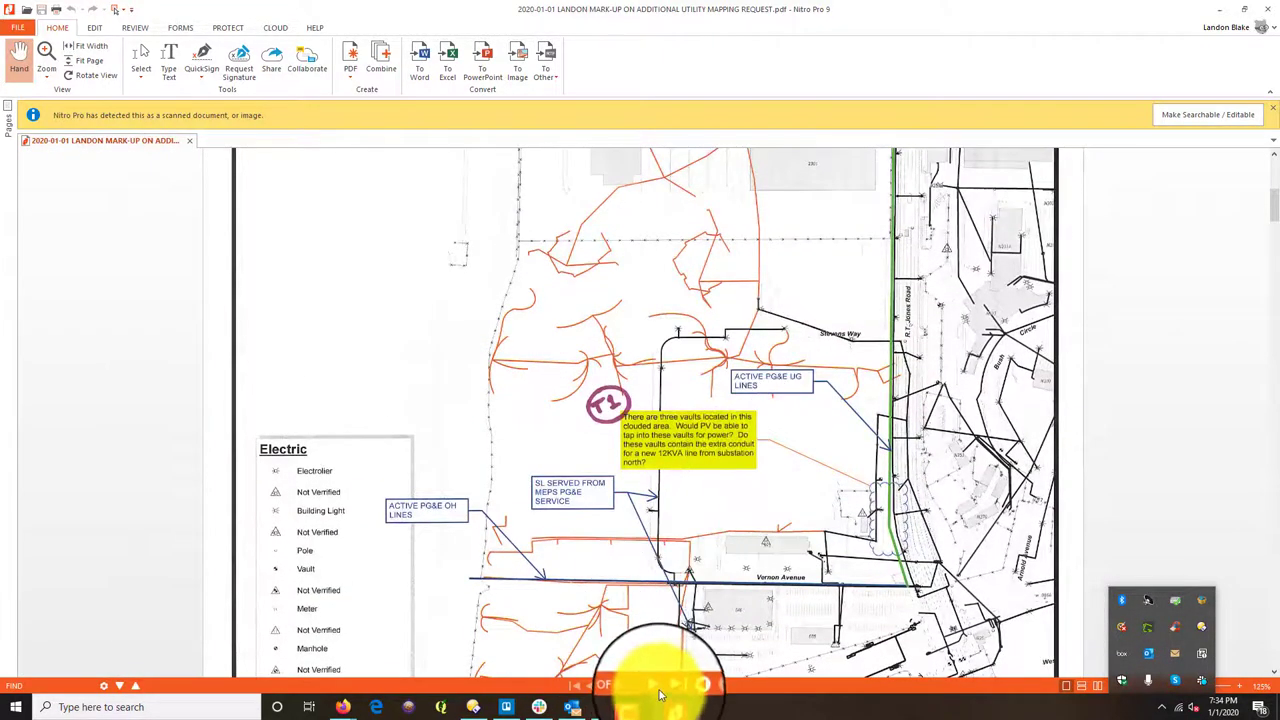
Step: Go to page 2, the gas map, and scroll to its T2 note
{"action": "left_click", "coordinate": [656, 687]}
{"action": "scroll", "coordinate": [871, 309], "scroll_direction": "down", "scroll_amount": 5}
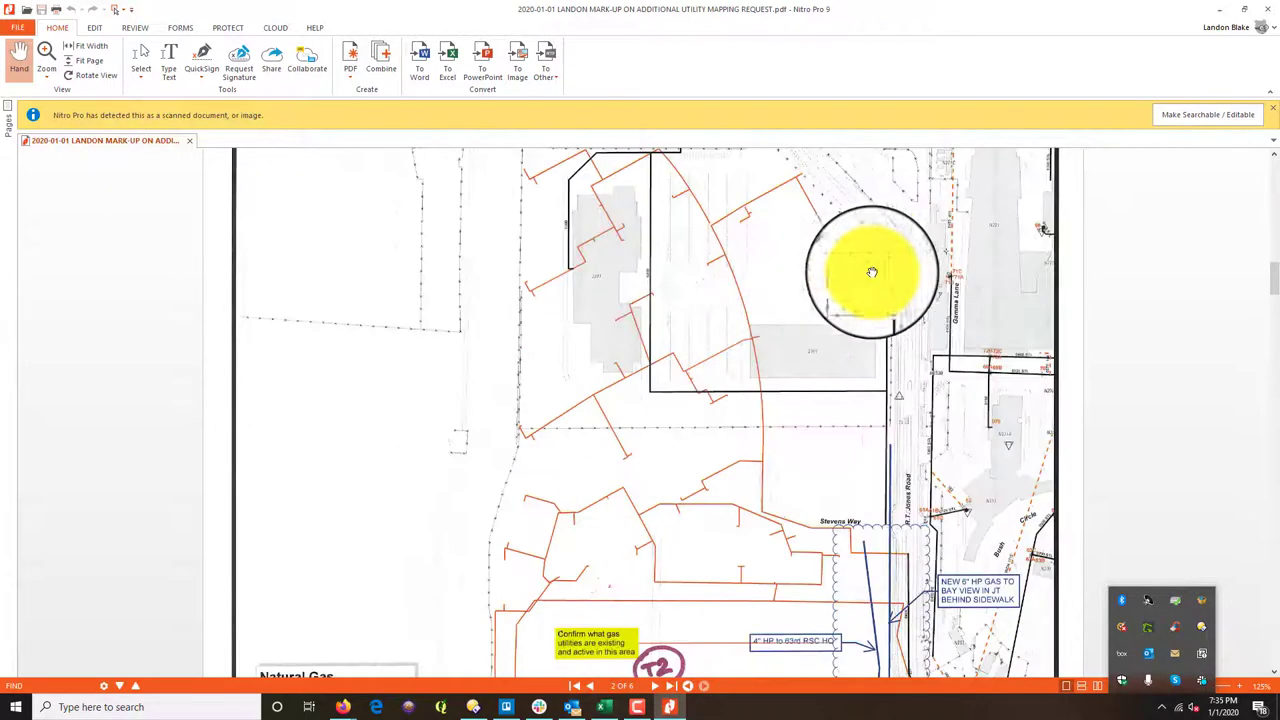
{"action": "scroll", "coordinate": [850, 400], "scroll_direction": "down", "scroll_amount": 4}
{"action": "scroll", "coordinate": [700, 400], "scroll_direction": "down", "scroll_amount": 1}
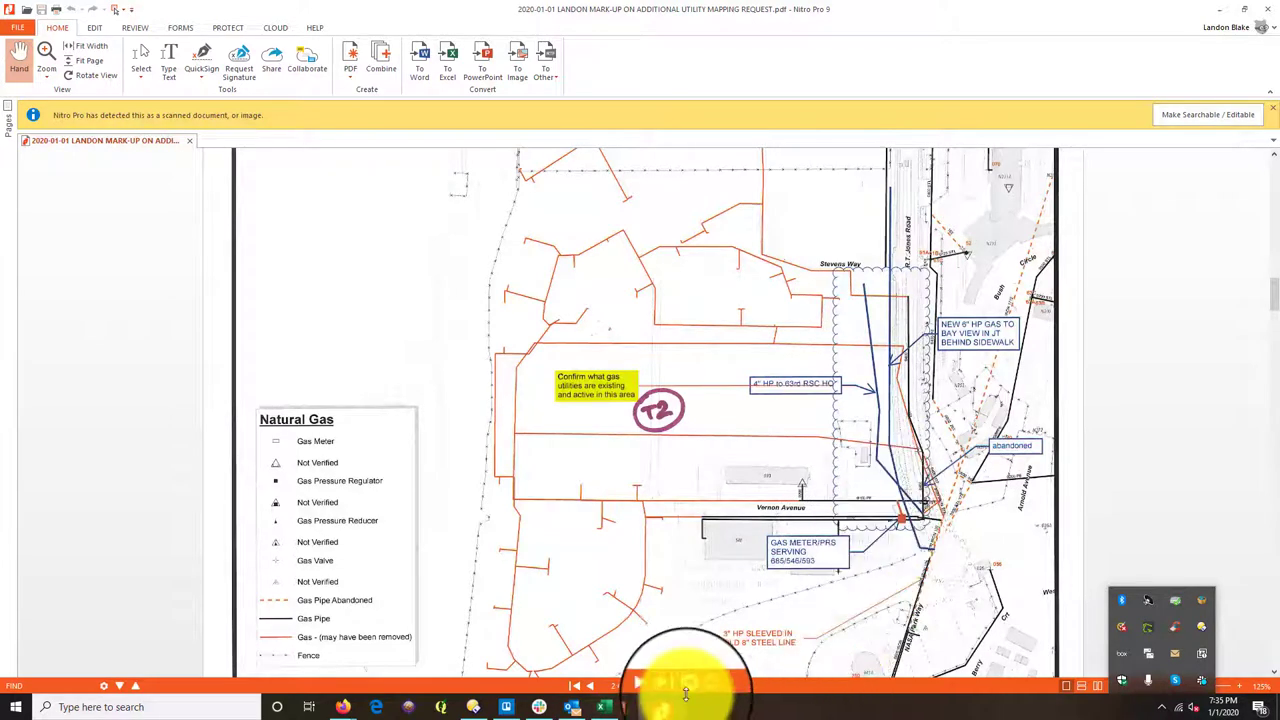
Step: Advance to page 3's storm map and bring its storm-pipe notes into view
{"action": "left_click", "coordinate": [655, 686]}
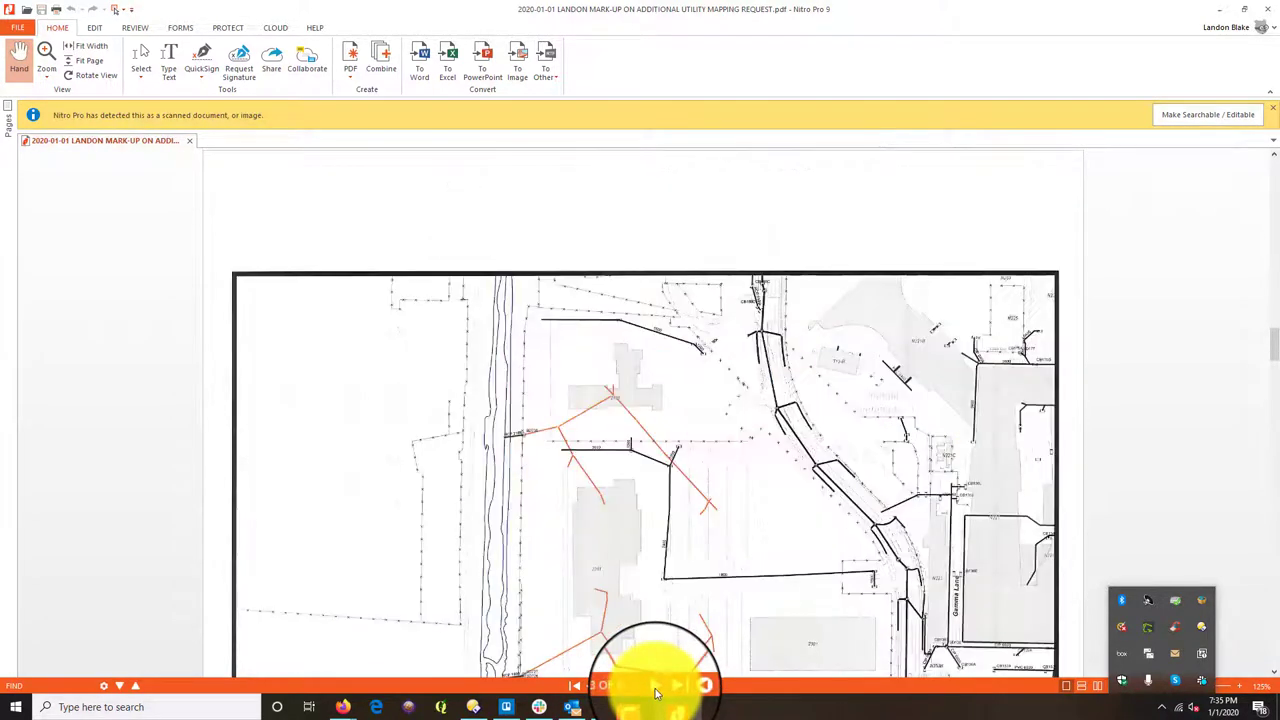
{"action": "left_click_drag", "start_coordinate": [914, 529], "coordinate": [924, 362]}
{"action": "scroll", "coordinate": [894, 437], "scroll_direction": "down", "scroll_amount": 6}
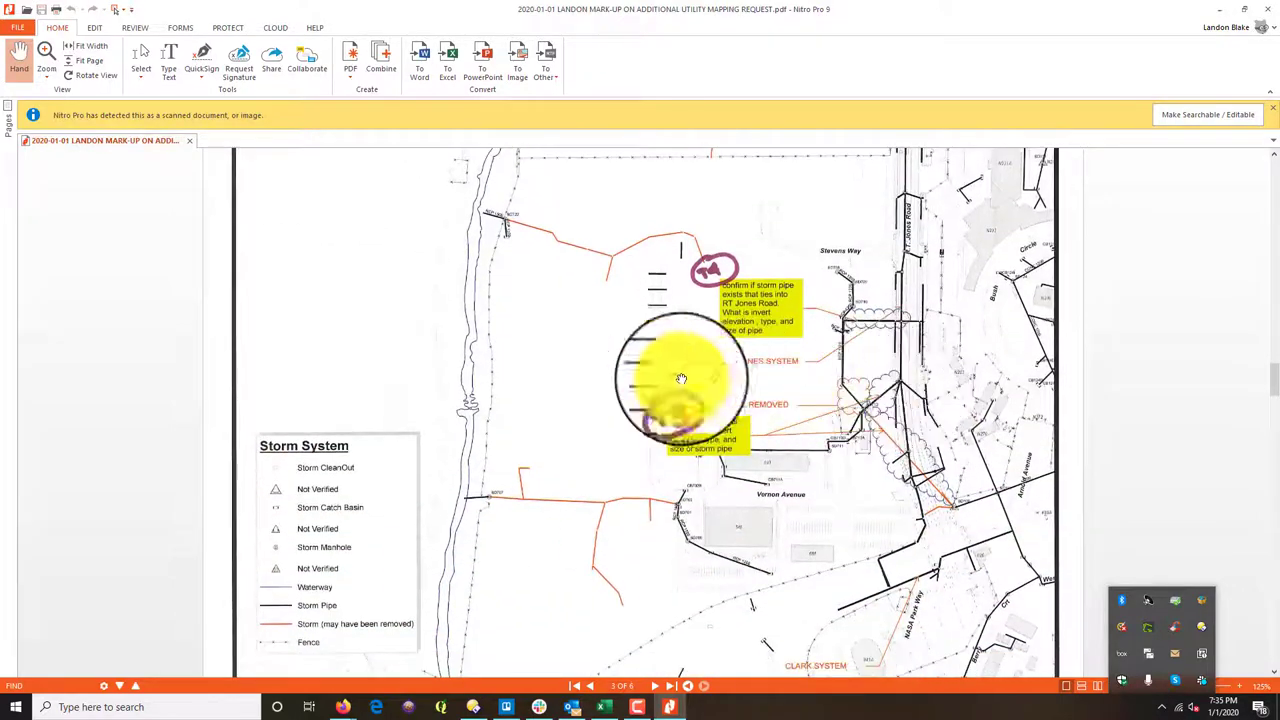
{"action": "scroll", "coordinate": [800, 357], "scroll_direction": "down", "scroll_amount": 5}
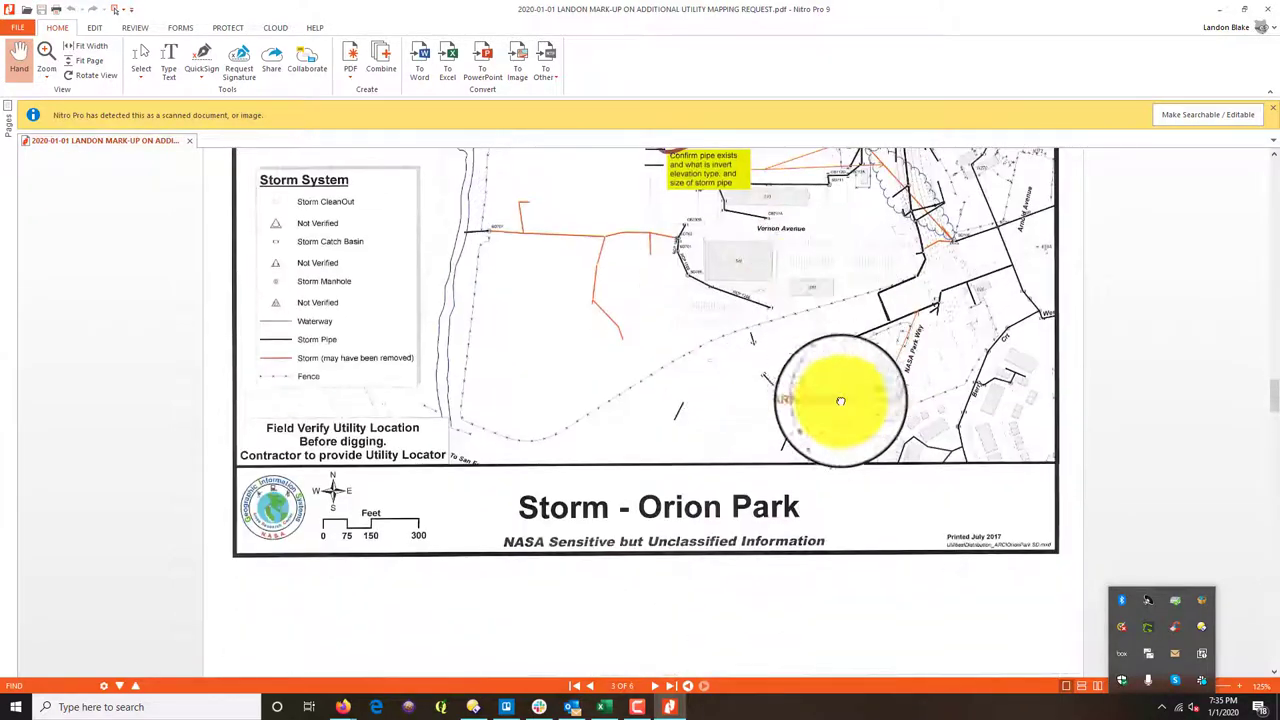
{"action": "scroll", "coordinate": [782, 408], "scroll_direction": "up", "scroll_amount": 6}
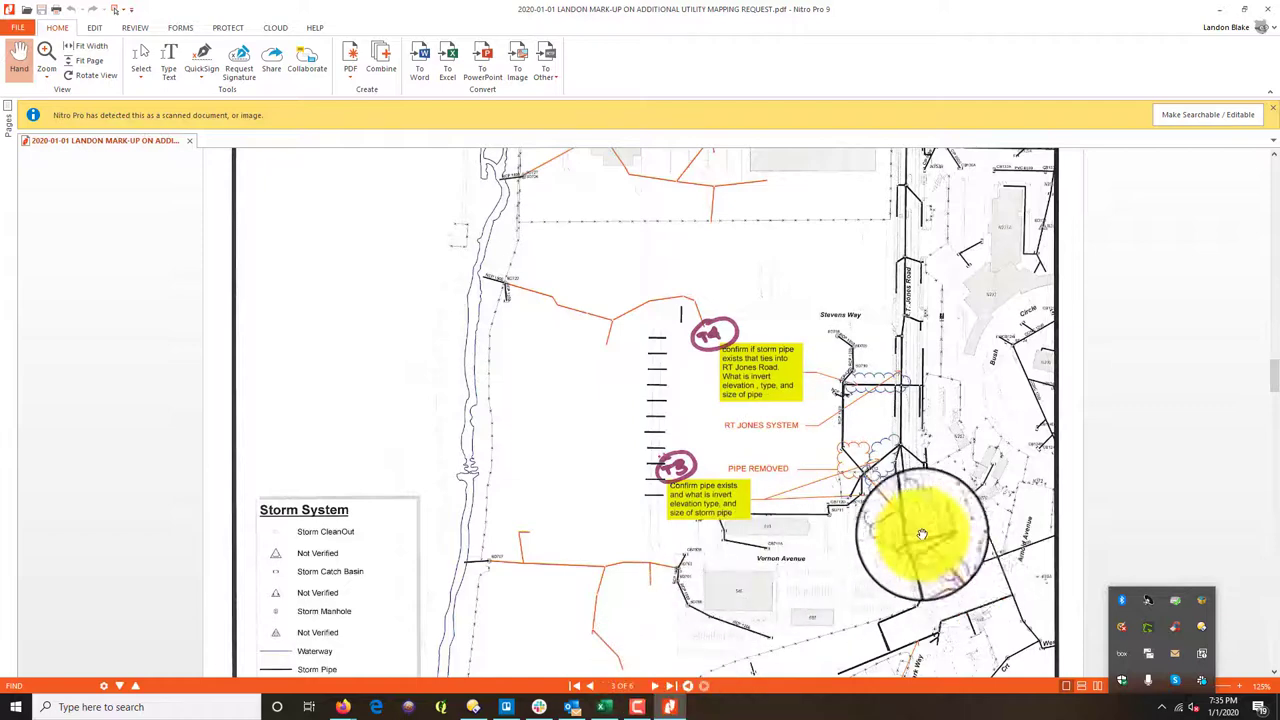
Step: Go to page 4's sanitary sewer map and show the T5/T6 notes and Sanitary System legend
{"action": "left_click", "coordinate": [657, 688]}
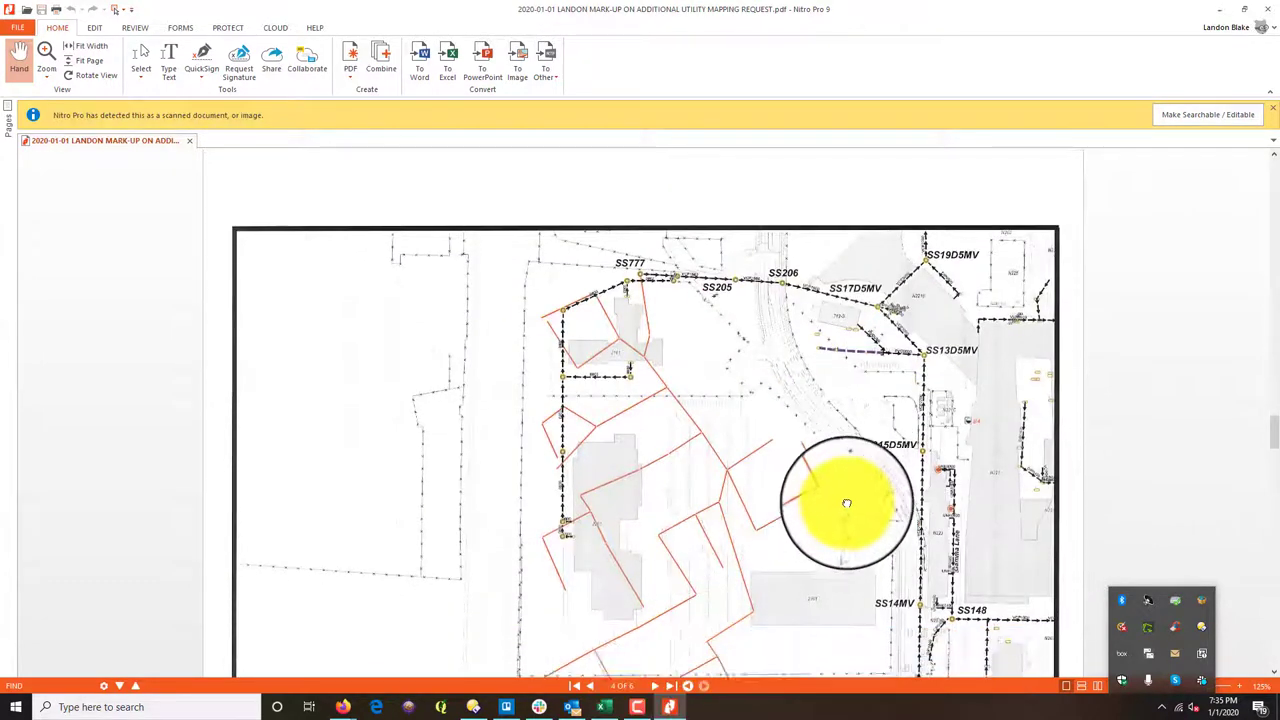
{"action": "left_click_drag", "start_coordinate": [846, 492], "coordinate": [866, 289]}
{"action": "left_click_drag", "start_coordinate": [823, 514], "coordinate": [817, 364]}
{"action": "scroll", "coordinate": [857, 229], "scroll_direction": "down", "scroll_amount": 5}
{"action": "scroll", "coordinate": [845, 498], "scroll_direction": "up", "scroll_amount": 4}
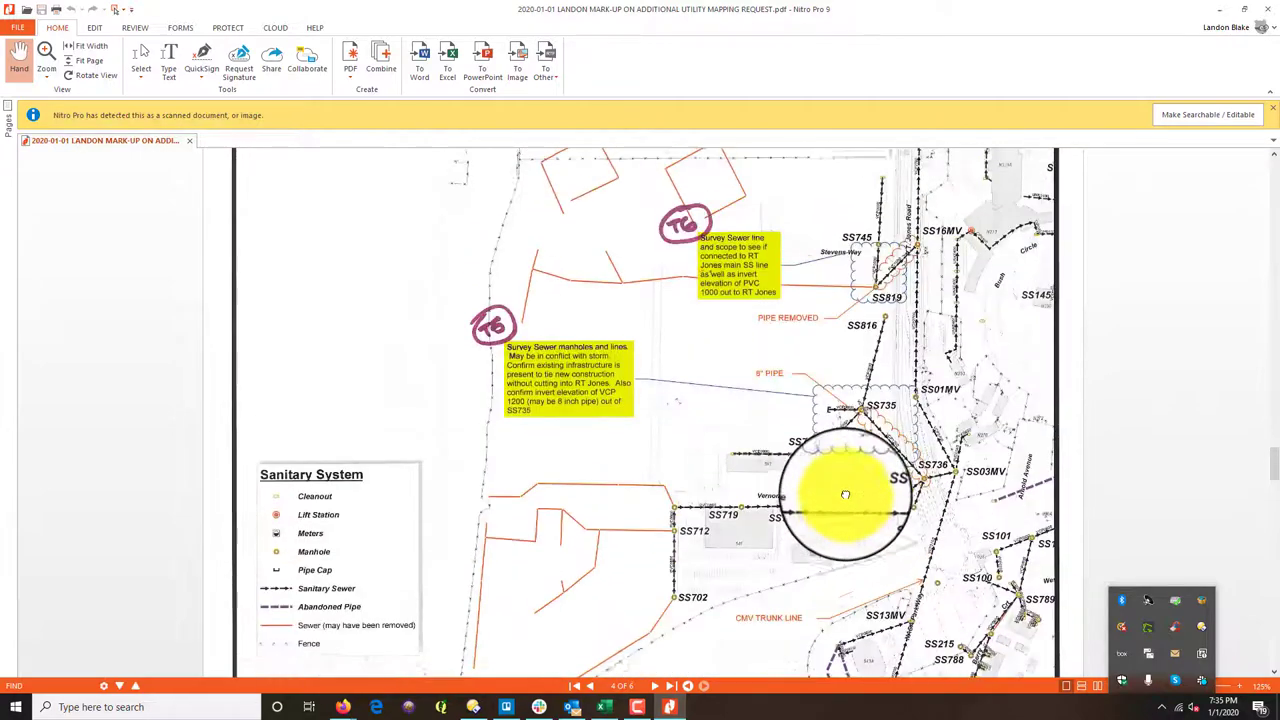
{"action": "scroll", "coordinate": [845, 498], "scroll_direction": "up", "scroll_amount": 1}
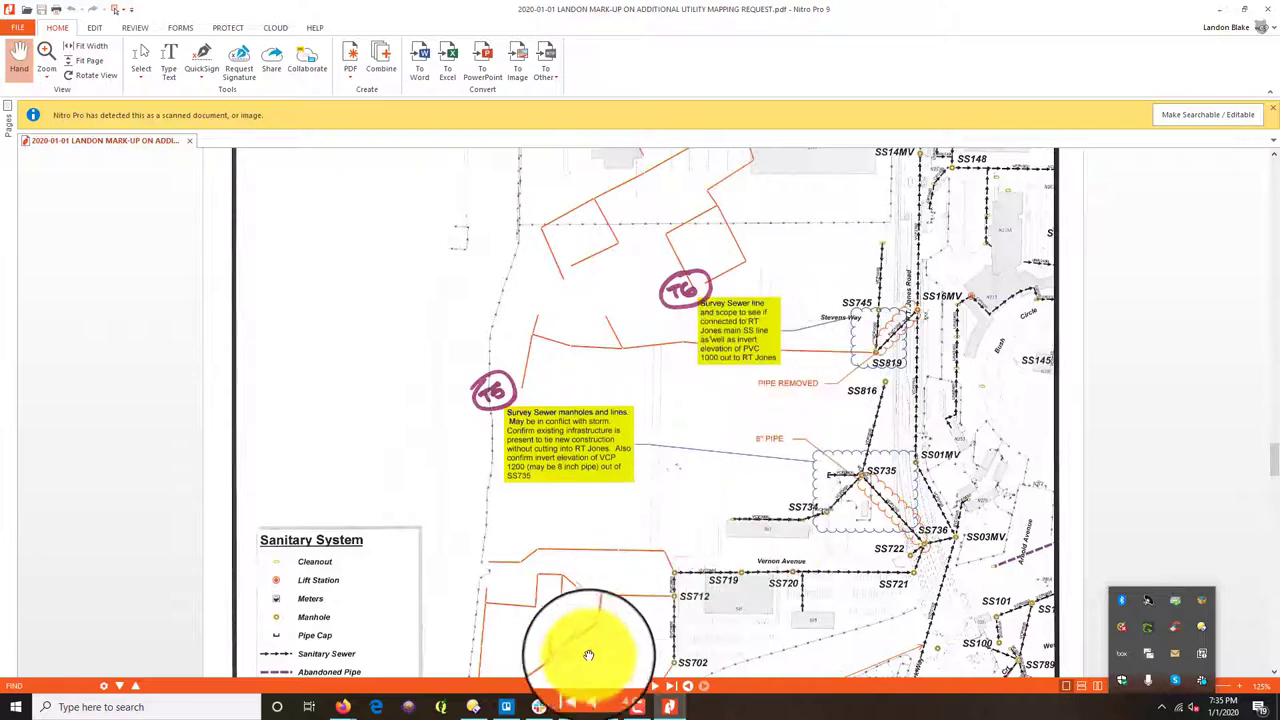
{"action": "left_click", "coordinate": [655, 689]}
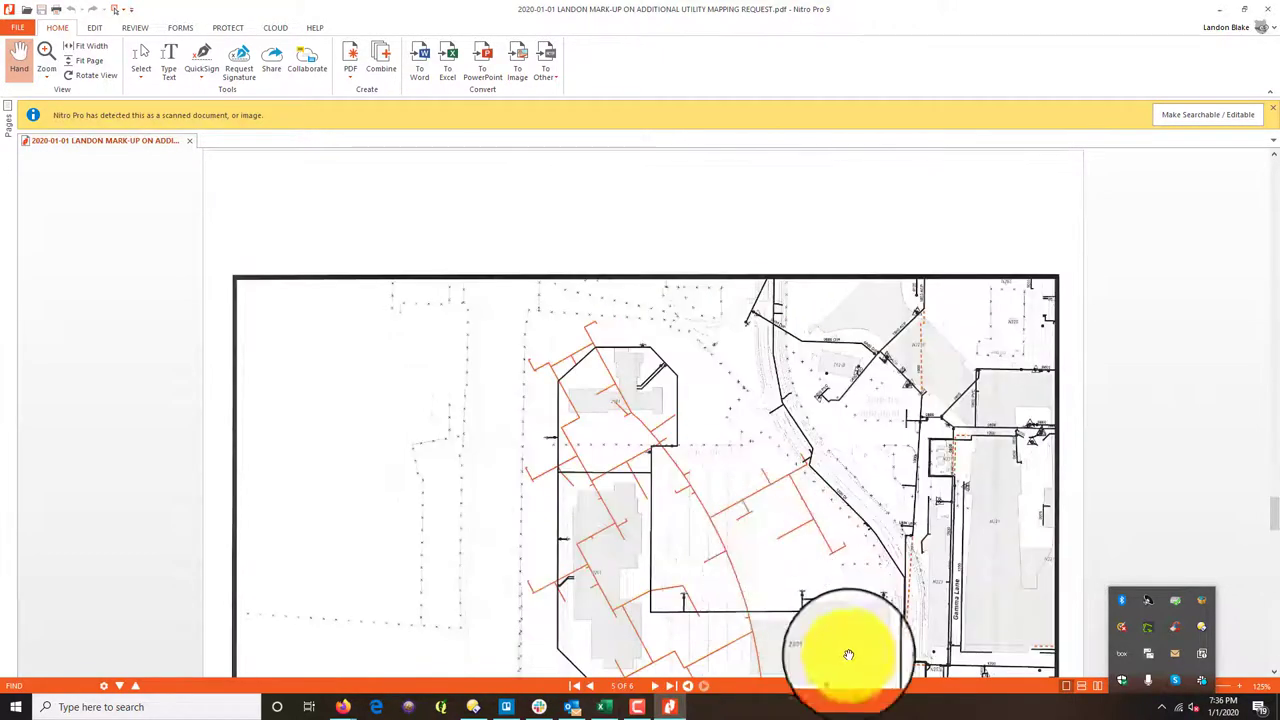
{"action": "scroll", "coordinate": [848, 658], "scroll_direction": "down", "scroll_amount": 10}
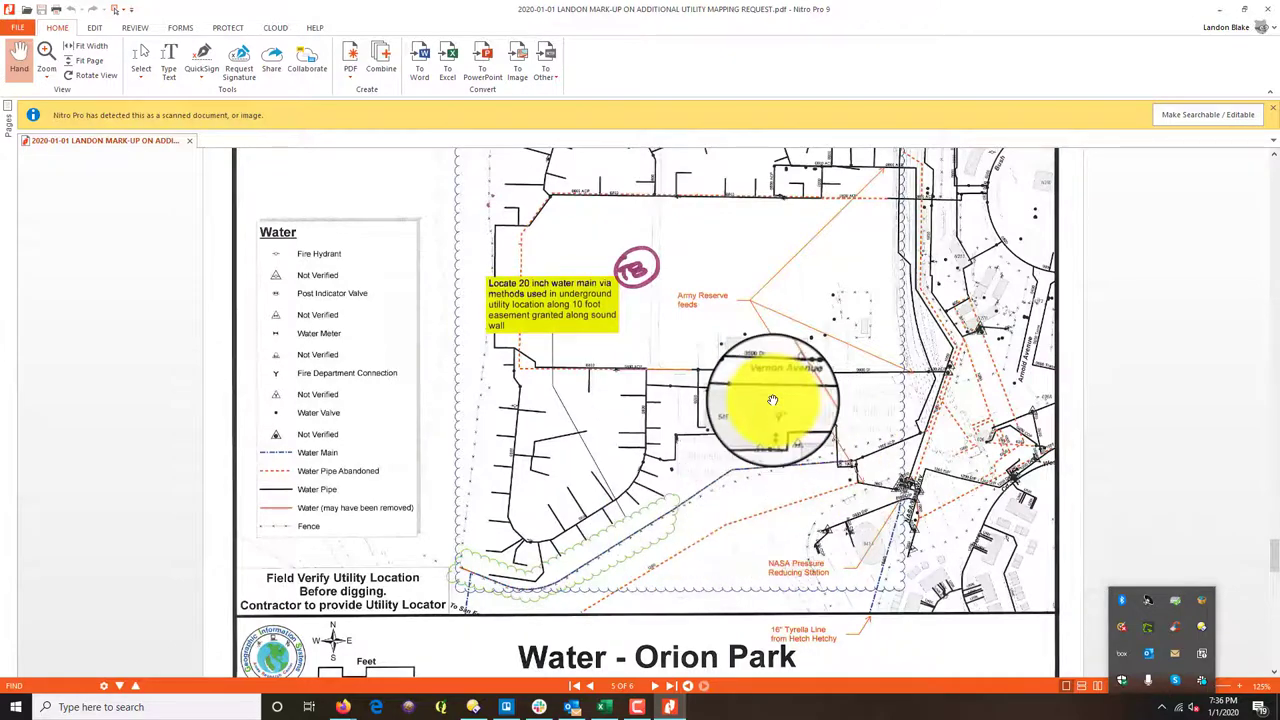
{"action": "scroll", "coordinate": [772, 400], "scroll_direction": "up", "scroll_amount": 4}
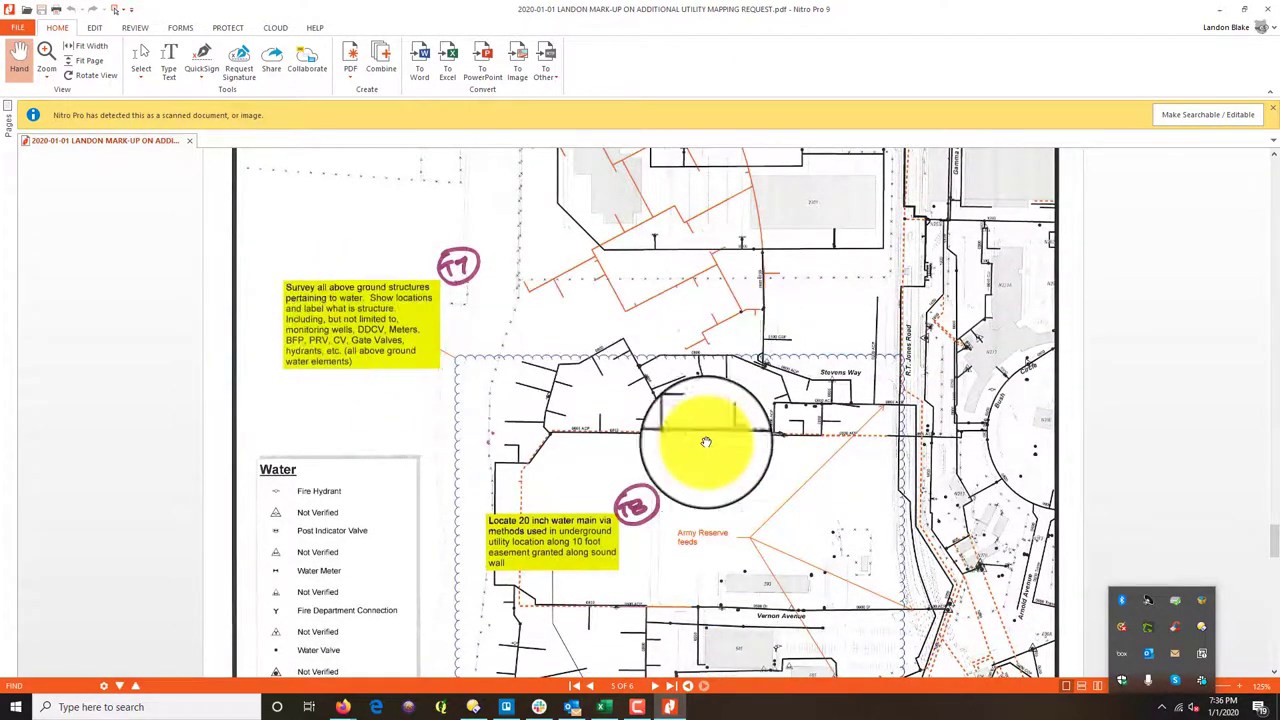
{"action": "scroll", "coordinate": [686, 514], "scroll_direction": "down", "scroll_amount": 5}
{"action": "scroll", "coordinate": [663, 320], "scroll_direction": "up", "scroll_amount": 2}
{"action": "scroll", "coordinate": [692, 386], "scroll_direction": "down", "scroll_amount": 2}
{"action": "scroll", "coordinate": [709, 277], "scroll_direction": "up", "scroll_amount": 3}
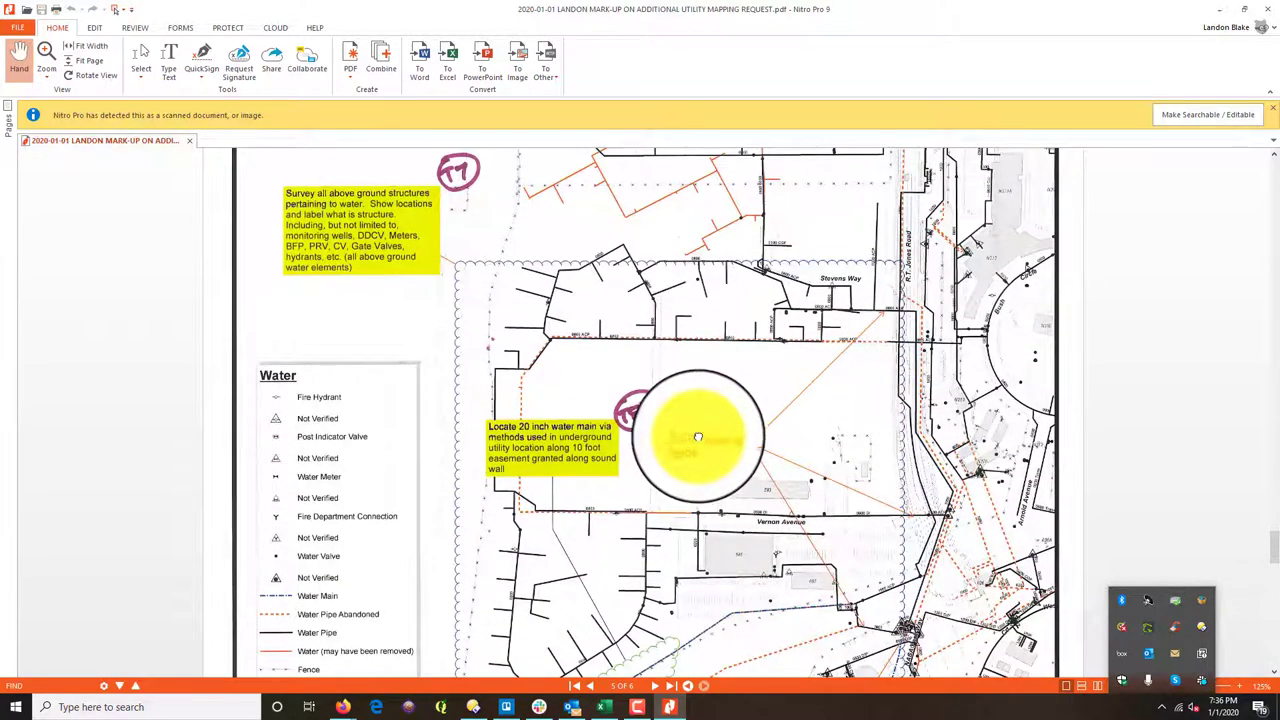
{"action": "scroll", "coordinate": [690, 430], "scroll_direction": "up", "scroll_amount": 1}
{"action": "scroll", "coordinate": [693, 467], "scroll_direction": "down", "scroll_amount": 2}
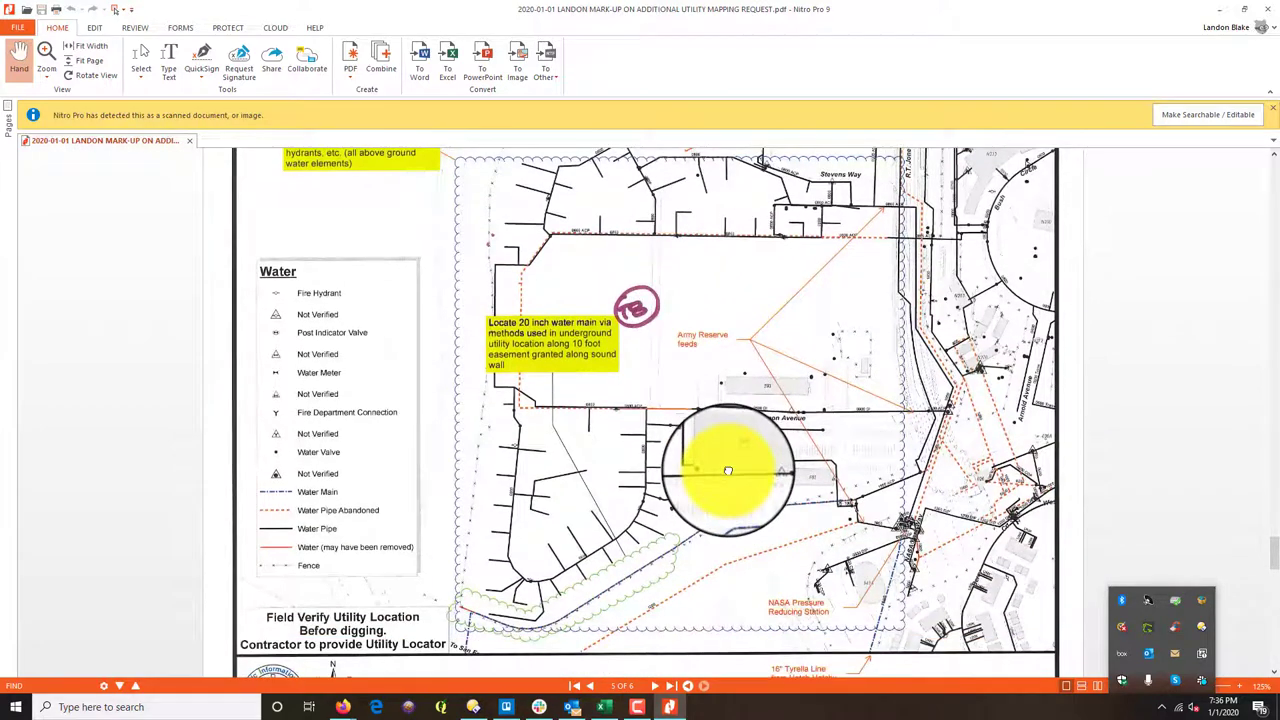
{"action": "scroll", "coordinate": [728, 470], "scroll_direction": "up", "scroll_amount": 1}
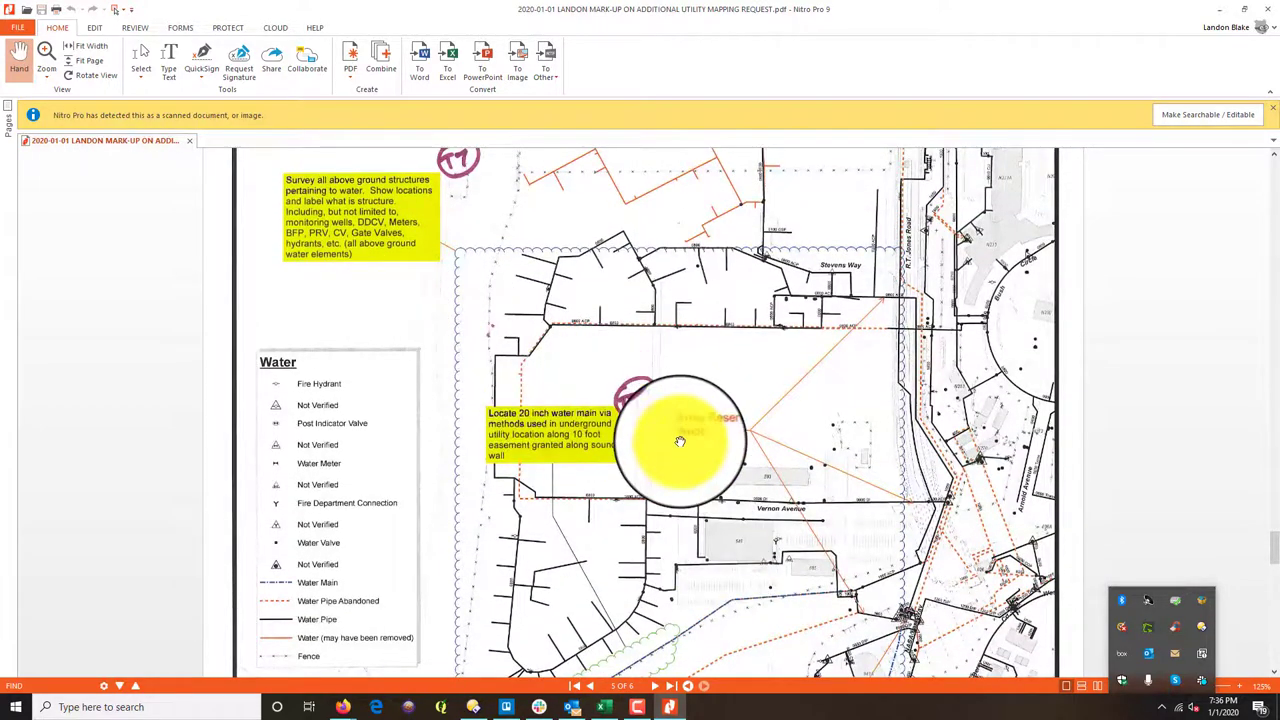
{"action": "key", "text": "ctrl+a"}
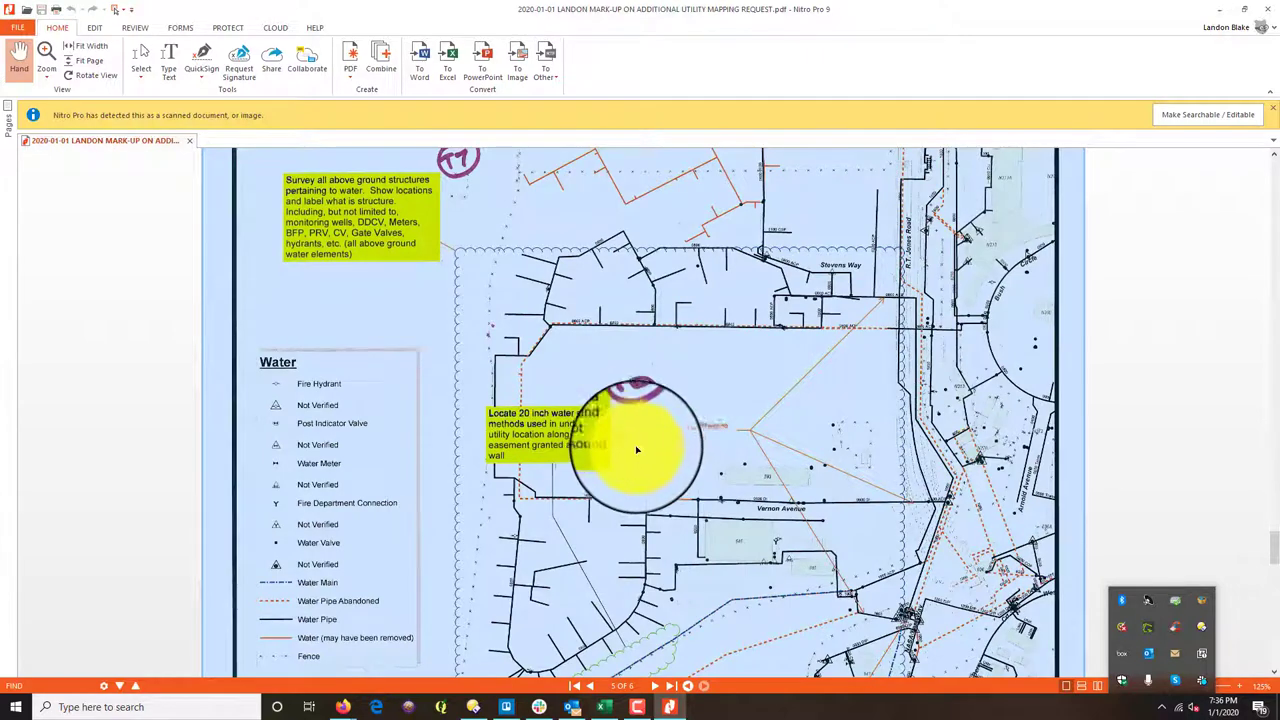
{"action": "scroll", "coordinate": [660, 445], "scroll_direction": "down", "scroll_amount": 1}
{"action": "left_click", "coordinate": [668, 478]}
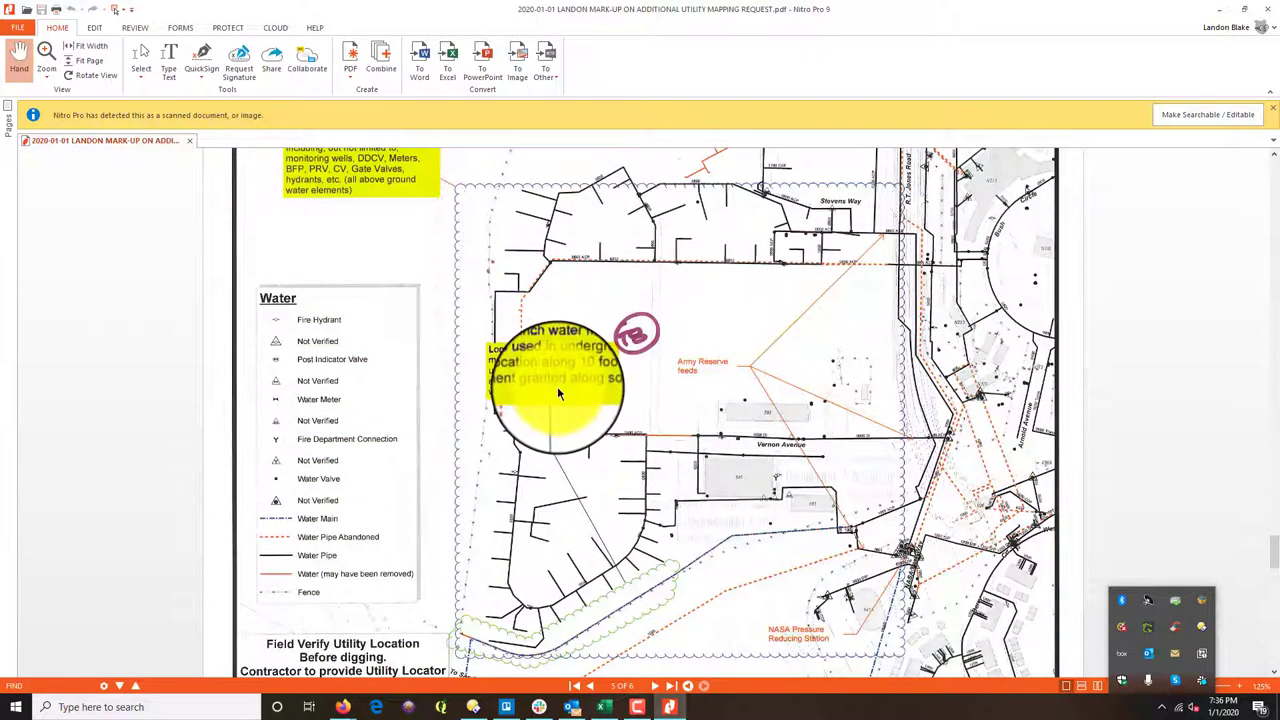
{"action": "scroll", "coordinate": [740, 540], "scroll_direction": "down", "scroll_amount": 1}
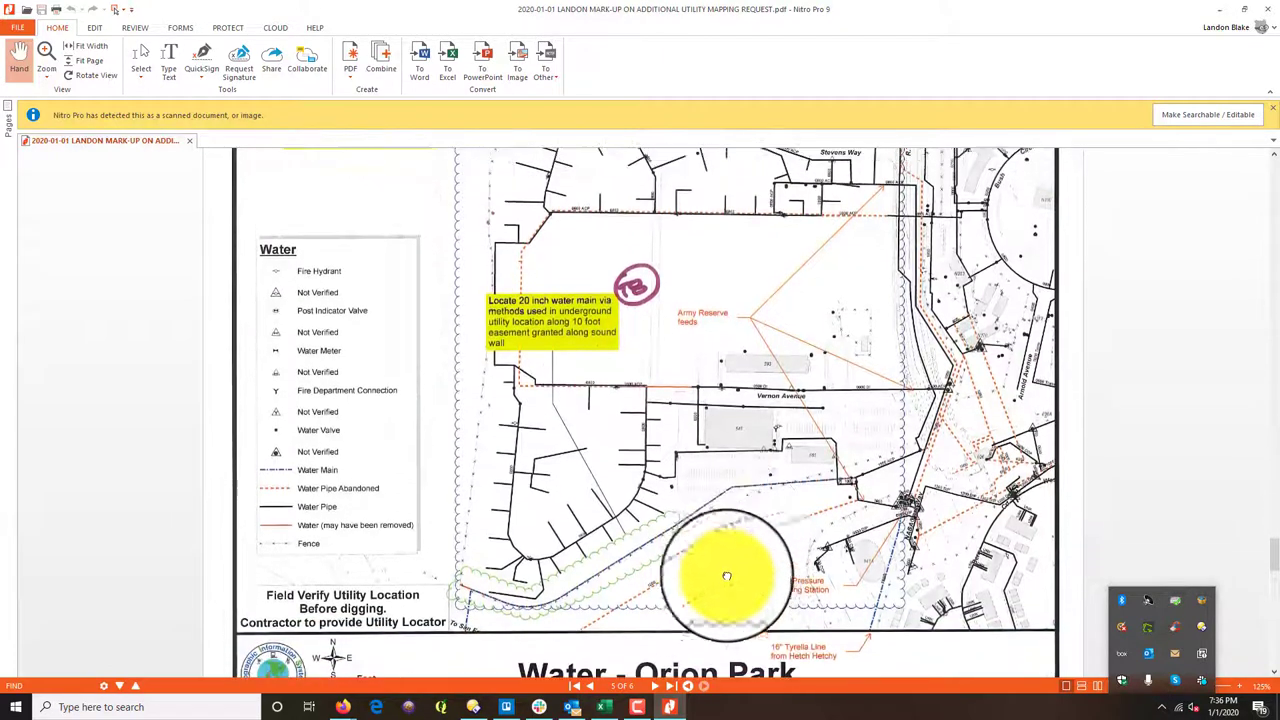
{"action": "scroll", "coordinate": [800, 560], "scroll_direction": "up", "scroll_amount": 1}
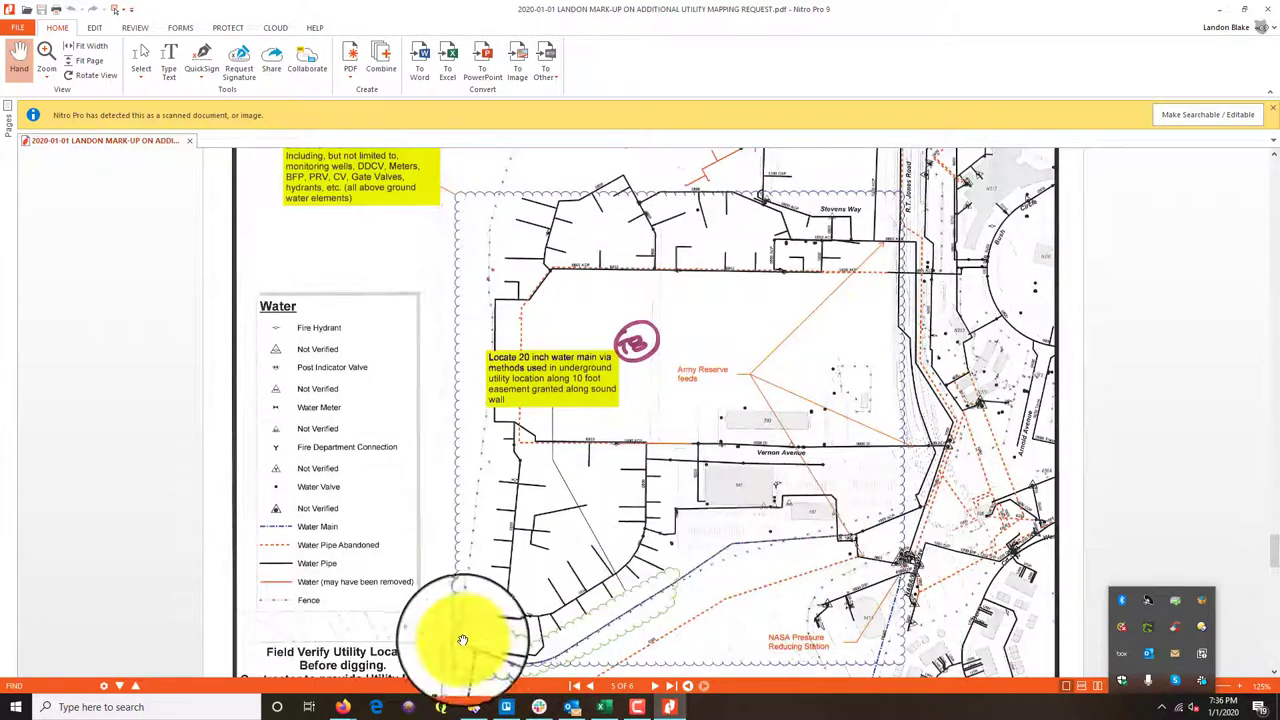
{"action": "scroll", "coordinate": [672, 376], "scroll_direction": "up", "scroll_amount": 2}
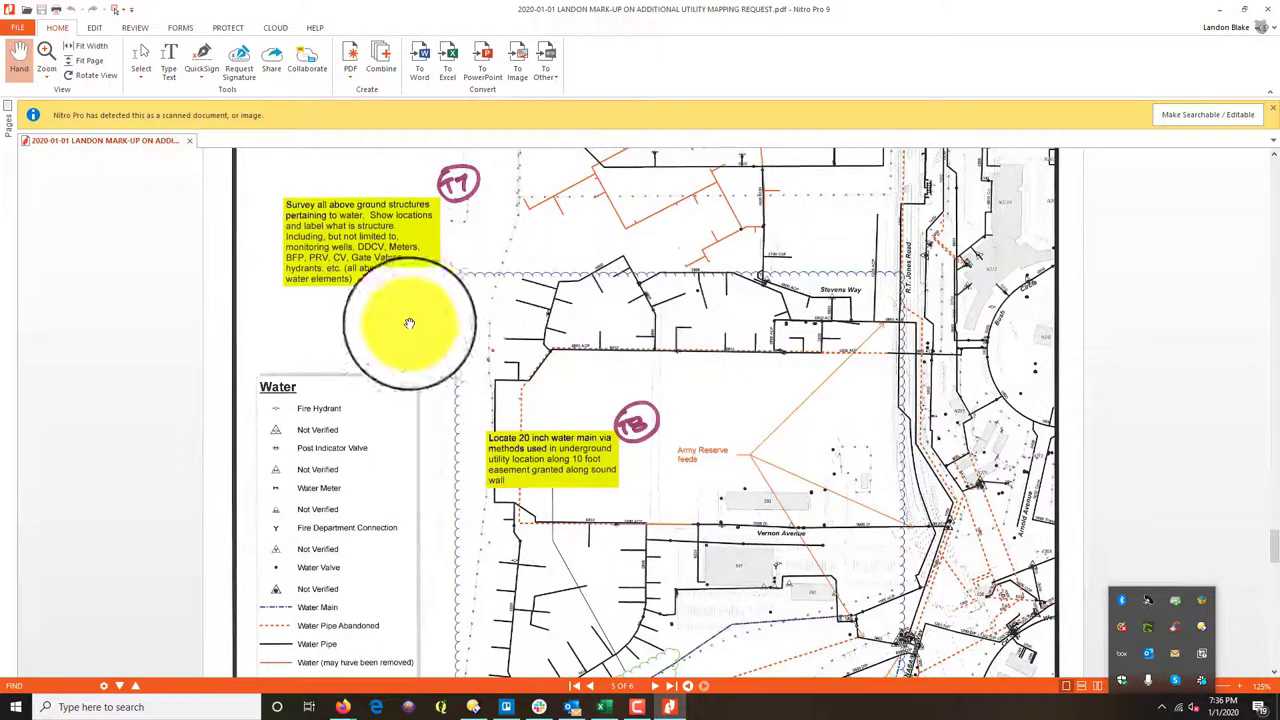
{"action": "scroll", "coordinate": [531, 281], "scroll_direction": "down", "scroll_amount": 1}
{"action": "scroll", "coordinate": [650, 310], "scroll_direction": "down", "scroll_amount": 2}
{"action": "scroll", "coordinate": [870, 320], "scroll_direction": "up", "scroll_amount": 5}
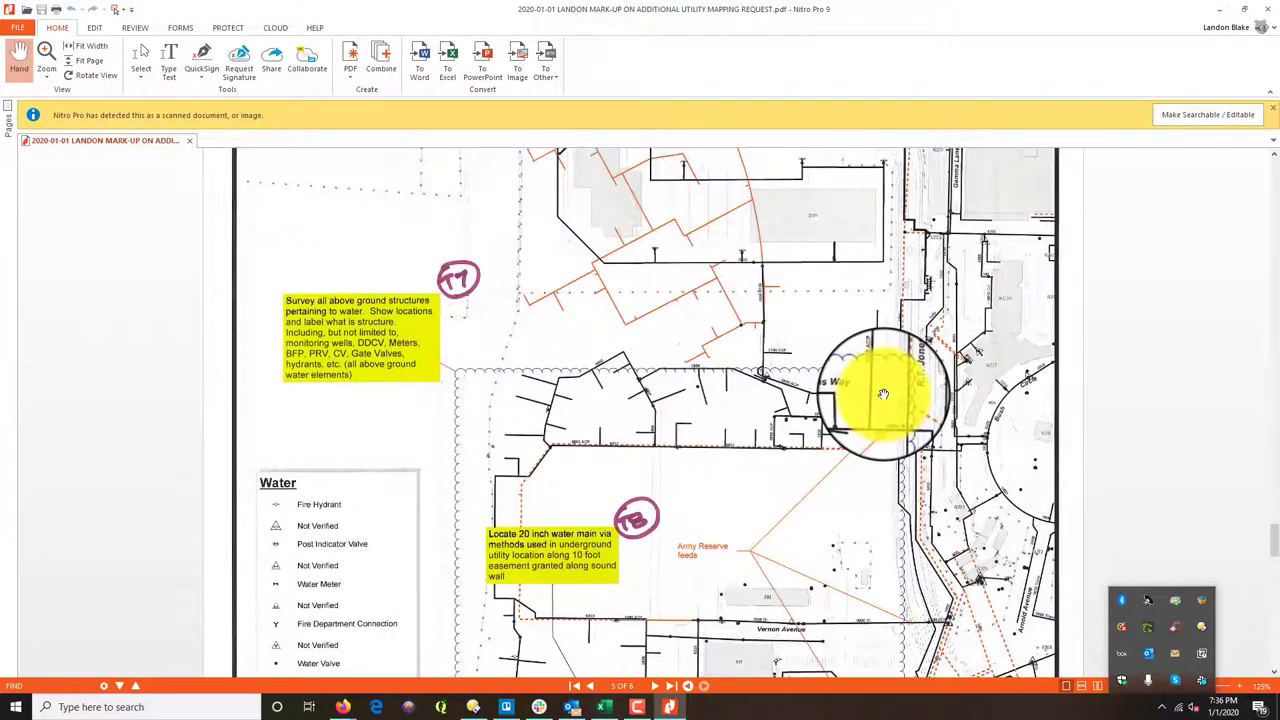
{"action": "scroll", "coordinate": [883, 394], "scroll_direction": "down", "scroll_amount": 2}
{"action": "scroll", "coordinate": [900, 357], "scroll_direction": "down", "scroll_amount": 2}
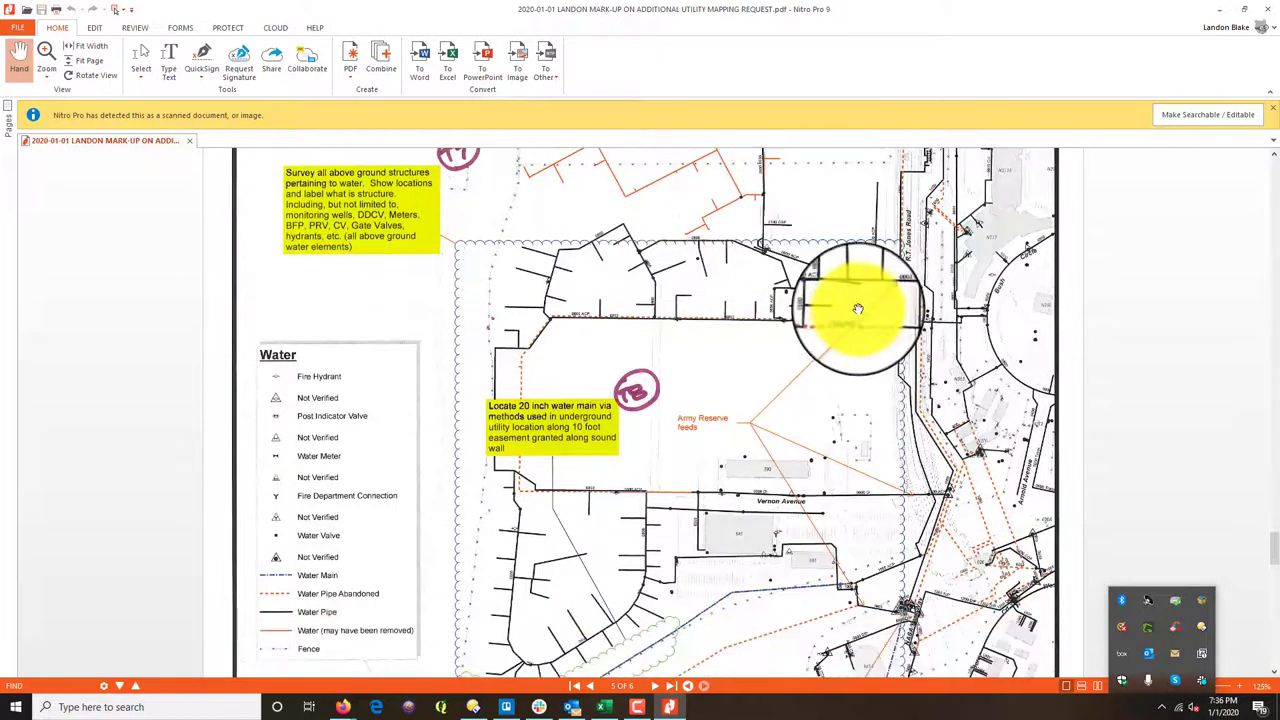
{"action": "scroll", "coordinate": [857, 308], "scroll_direction": "down", "scroll_amount": 3}
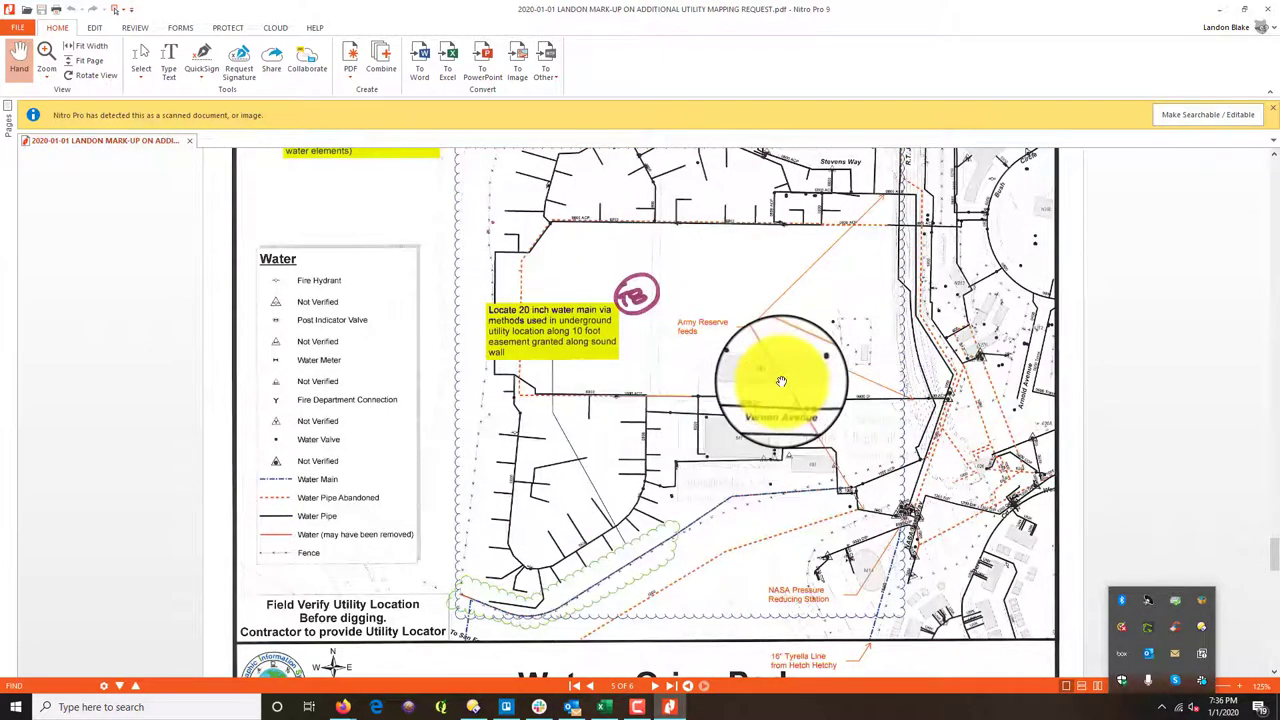
{"action": "scroll", "coordinate": [781, 385], "scroll_direction": "up", "scroll_amount": 11}
{"action": "scroll", "coordinate": [757, 337], "scroll_direction": "down", "scroll_amount": 8}
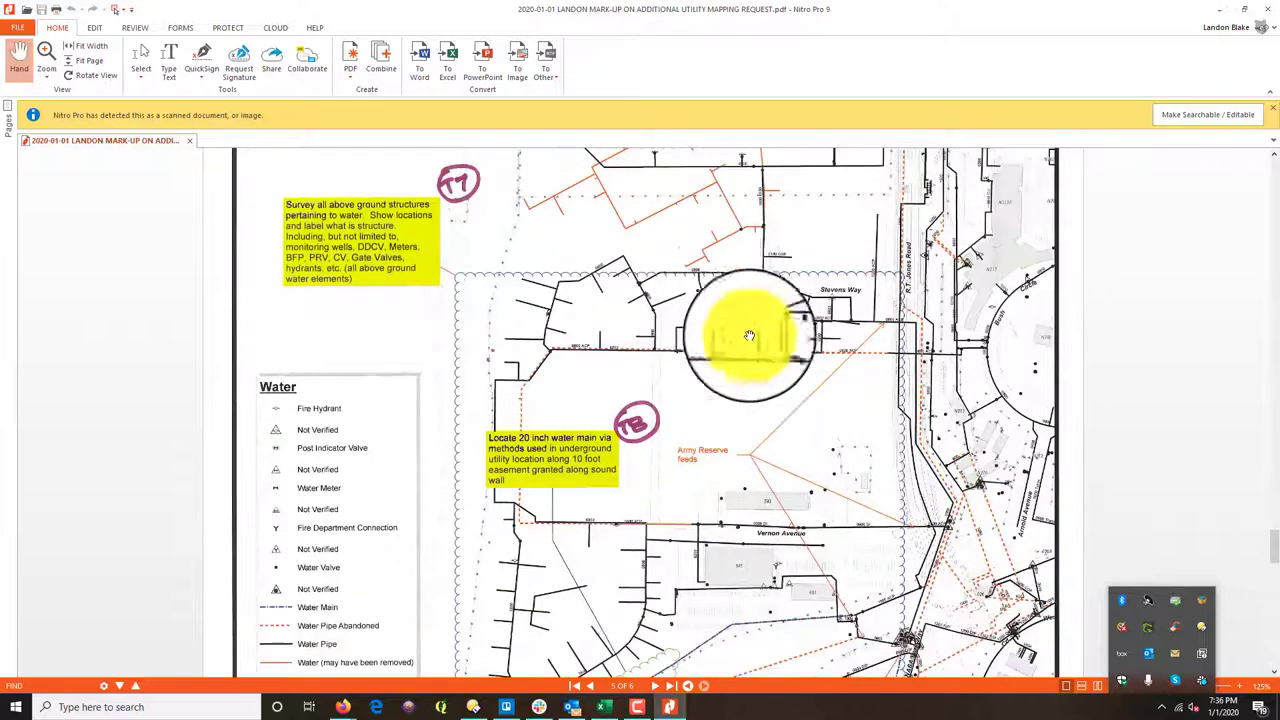
{"action": "scroll", "coordinate": [700, 420], "scroll_direction": "down", "scroll_amount": 11}
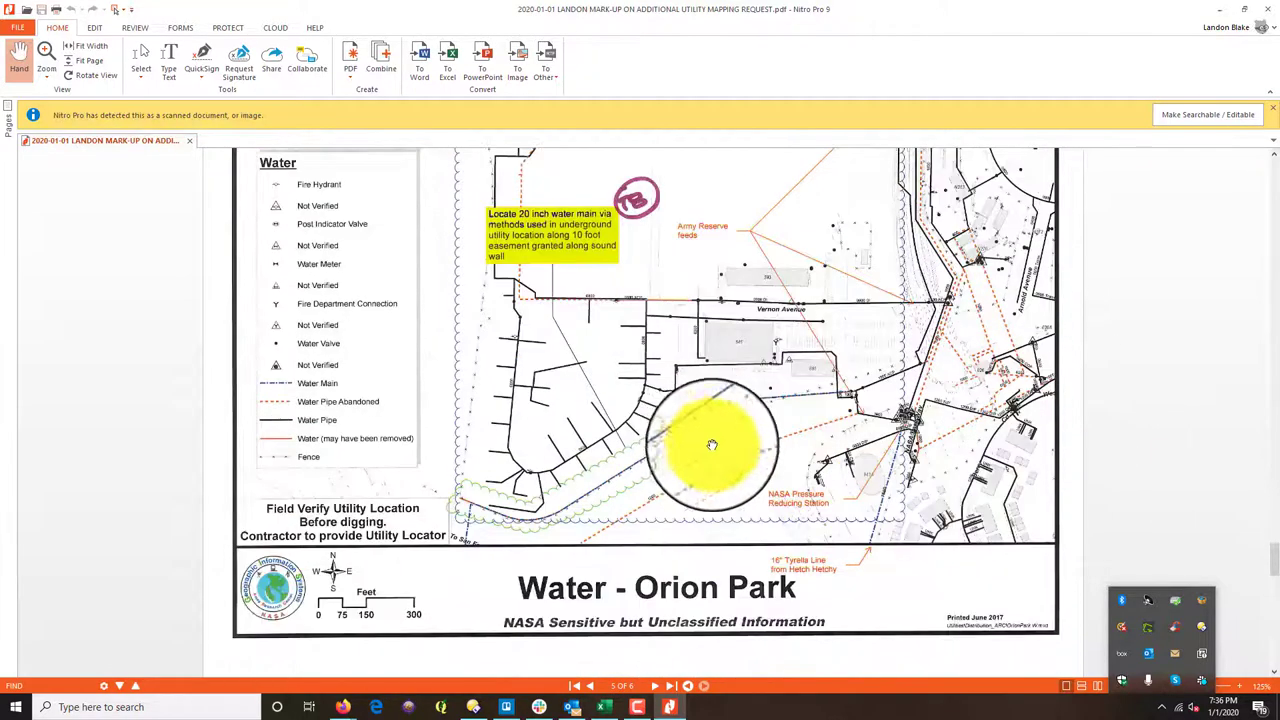
{"action": "scroll", "coordinate": [760, 527], "scroll_direction": "up", "scroll_amount": 6}
{"action": "scroll", "coordinate": [790, 527], "scroll_direction": "up", "scroll_amount": 9}
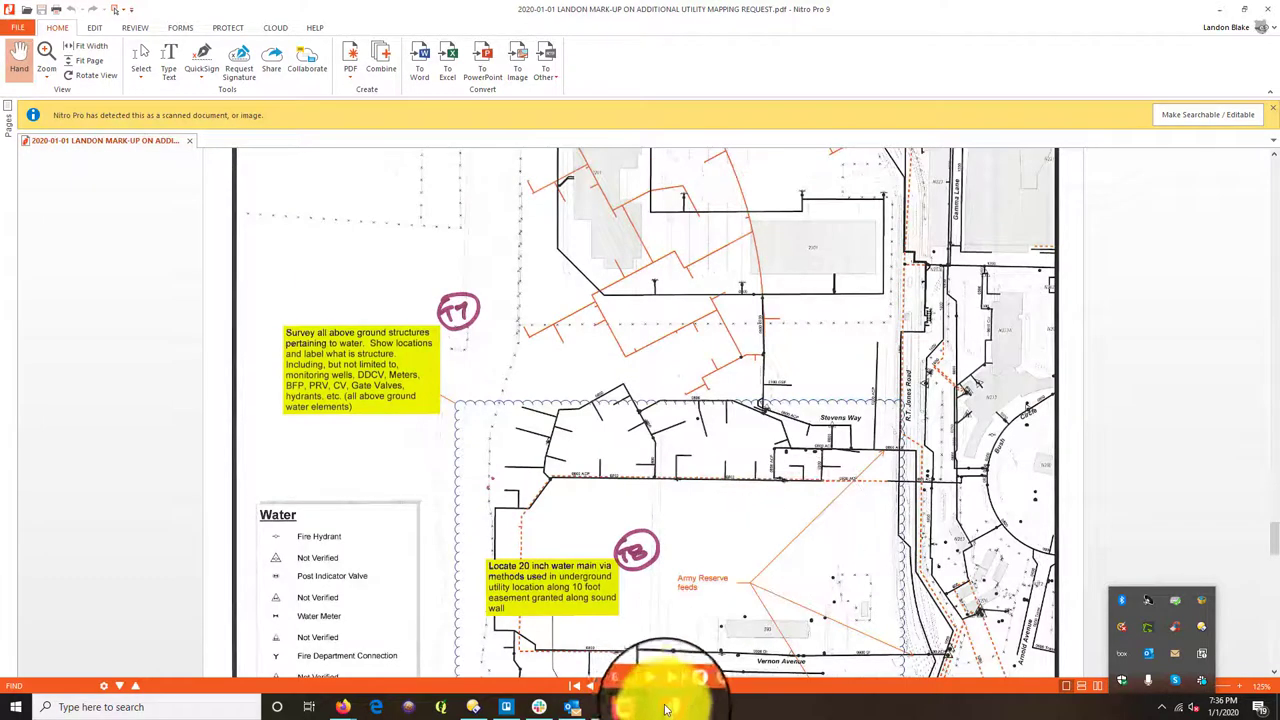
Step: Go to page 6, the communication map, and read through Verizon note T9
{"action": "left_click", "coordinate": [655, 686]}
{"action": "scroll", "coordinate": [771, 434], "scroll_direction": "down", "scroll_amount": 5}
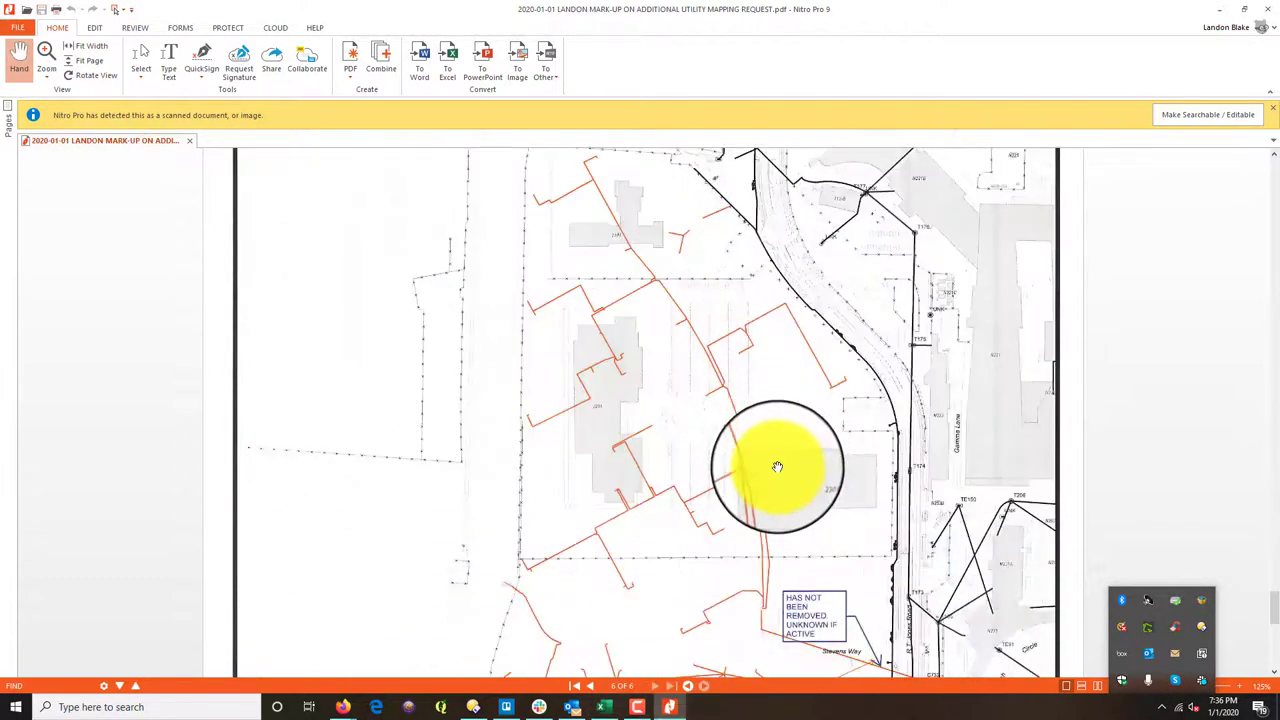
{"action": "scroll", "coordinate": [778, 464], "scroll_direction": "down", "scroll_amount": 10}
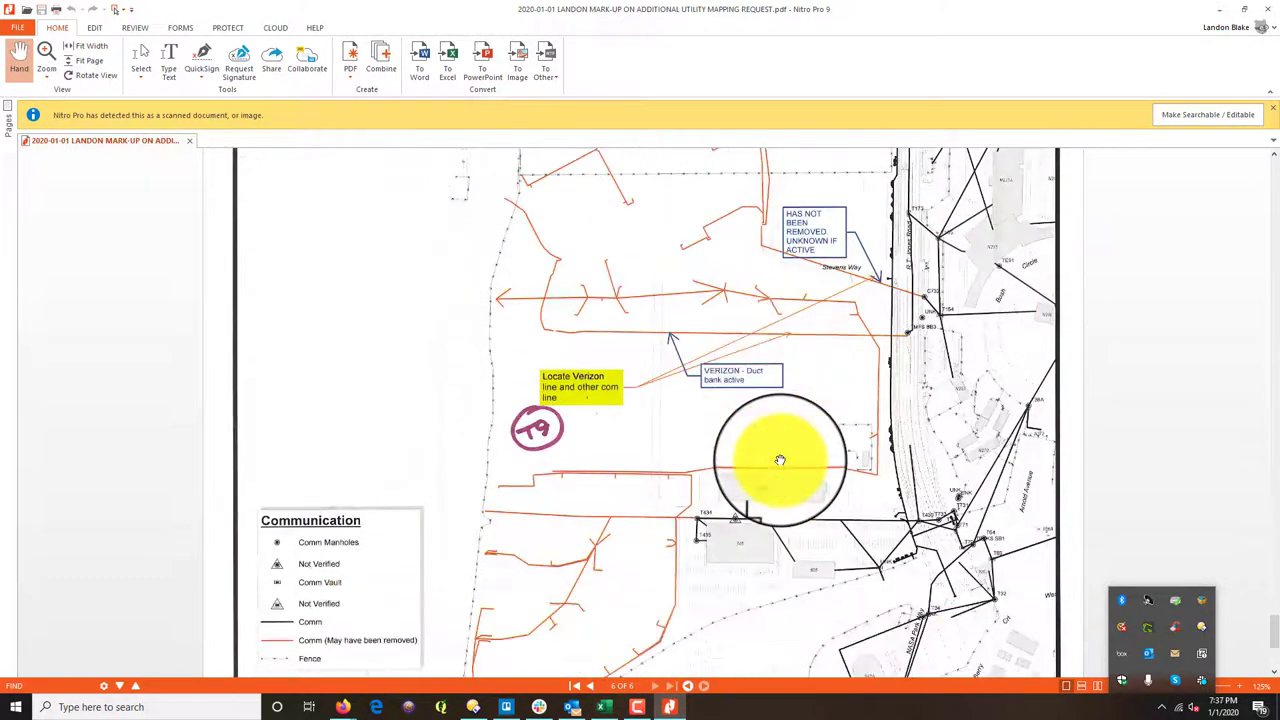
{"action": "scroll", "coordinate": [781, 455], "scroll_direction": "down", "scroll_amount": 7}
{"action": "scroll", "coordinate": [780, 449], "scroll_direction": "up", "scroll_amount": 11}
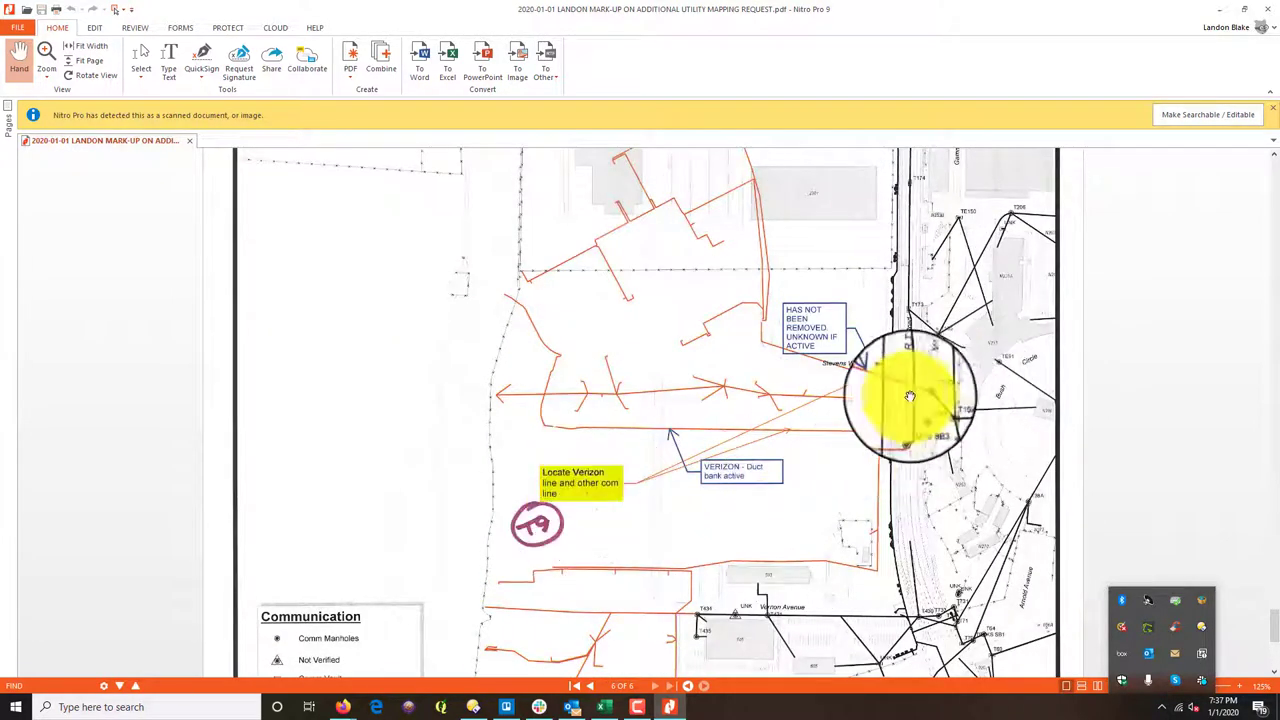
{"action": "scroll", "coordinate": [899, 400], "scroll_direction": "up", "scroll_amount": 1}
{"action": "scroll", "coordinate": [905, 420], "scroll_direction": "up", "scroll_amount": 1}
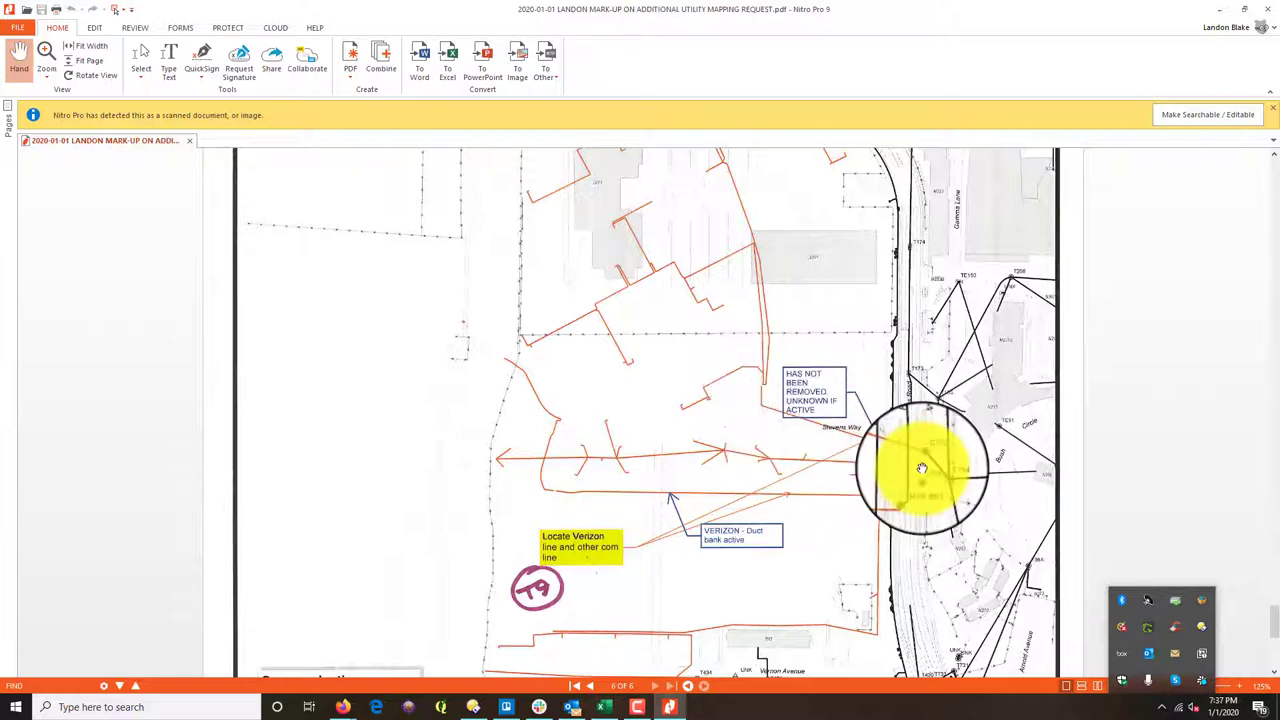
{"action": "scroll", "coordinate": [914, 508], "scroll_direction": "down", "scroll_amount": 1}
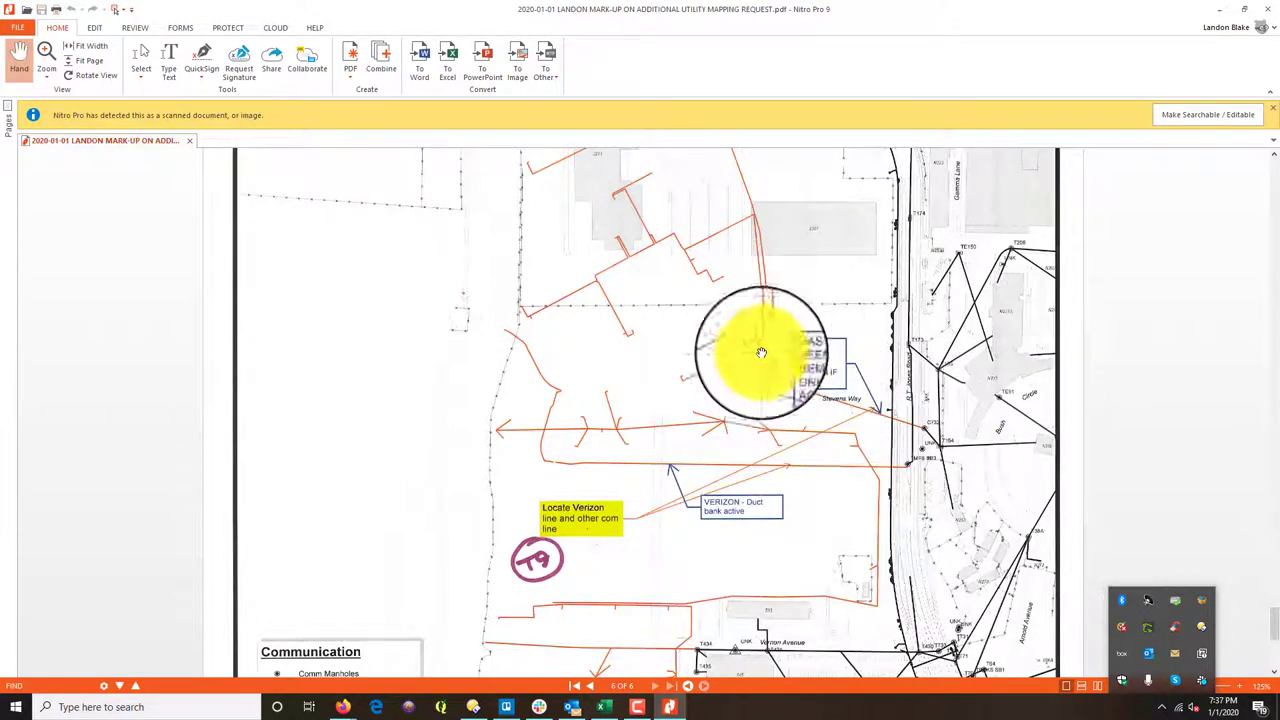
{"action": "scroll", "coordinate": [885, 450], "scroll_direction": "down", "scroll_amount": 3}
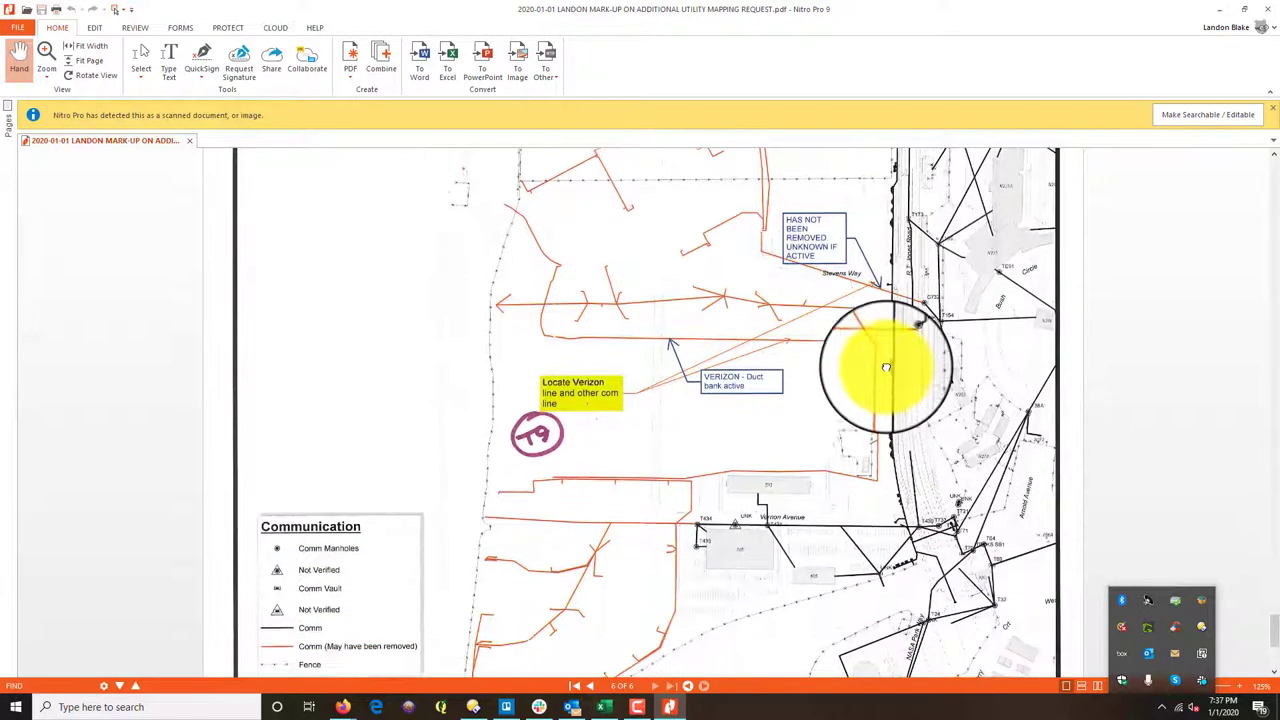
{"action": "scroll", "coordinate": [869, 417], "scroll_direction": "up", "scroll_amount": 4}
{"action": "scroll", "coordinate": [848, 500], "scroll_direction": "down", "scroll_amount": 5}
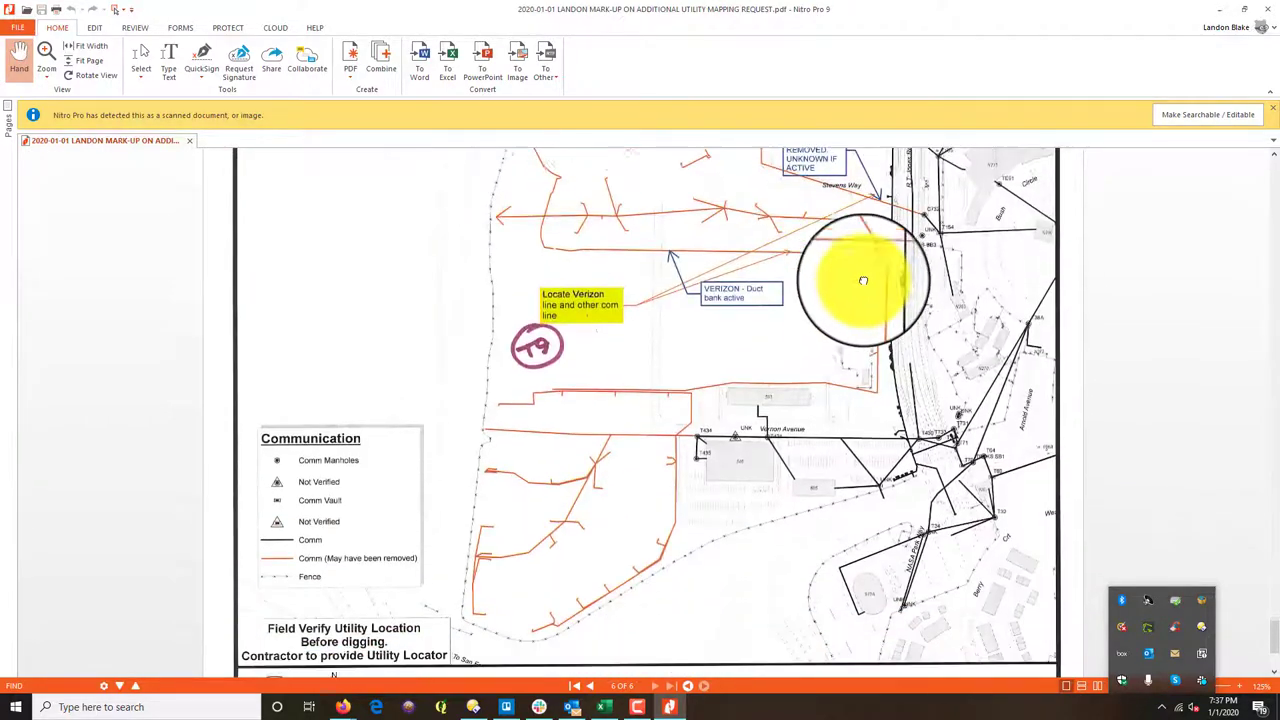
{"action": "scroll", "coordinate": [906, 356], "scroll_direction": "up", "scroll_amount": 18}
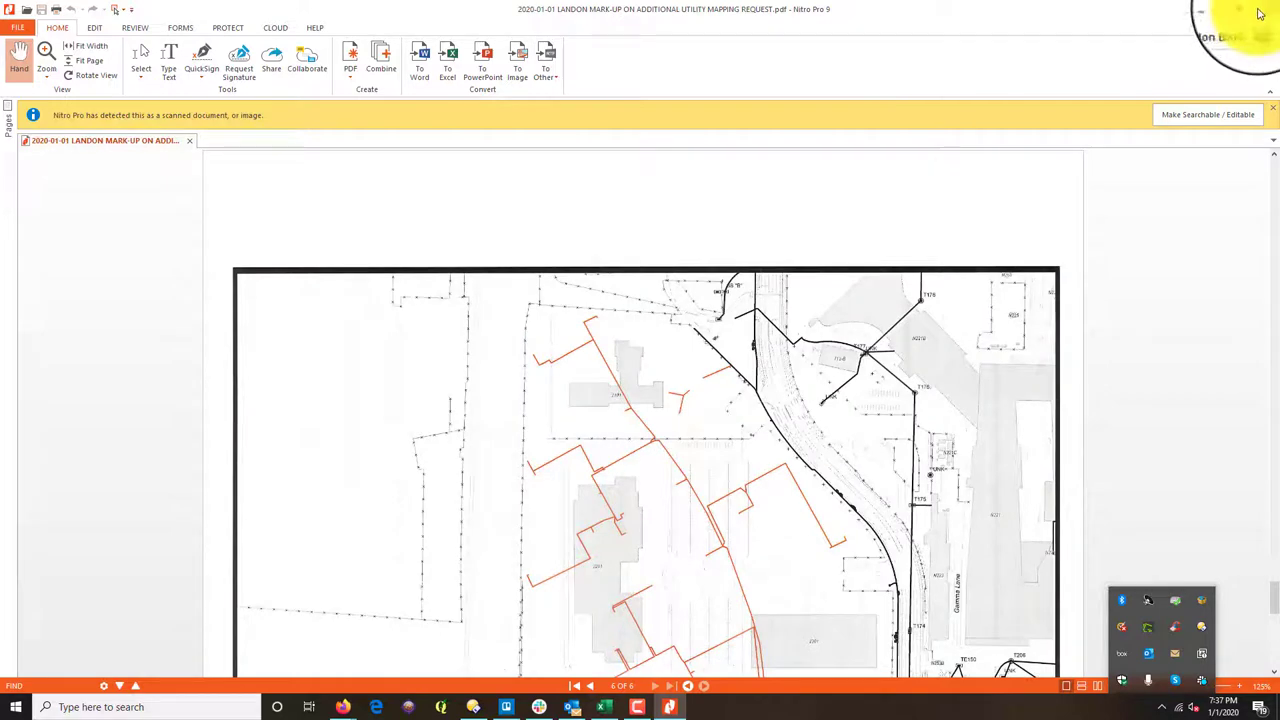
Step: Close Nitro Pro and bring the blank Book1 workbook forward with cell A1 selected
{"action": "key", "text": "alt+F4"}
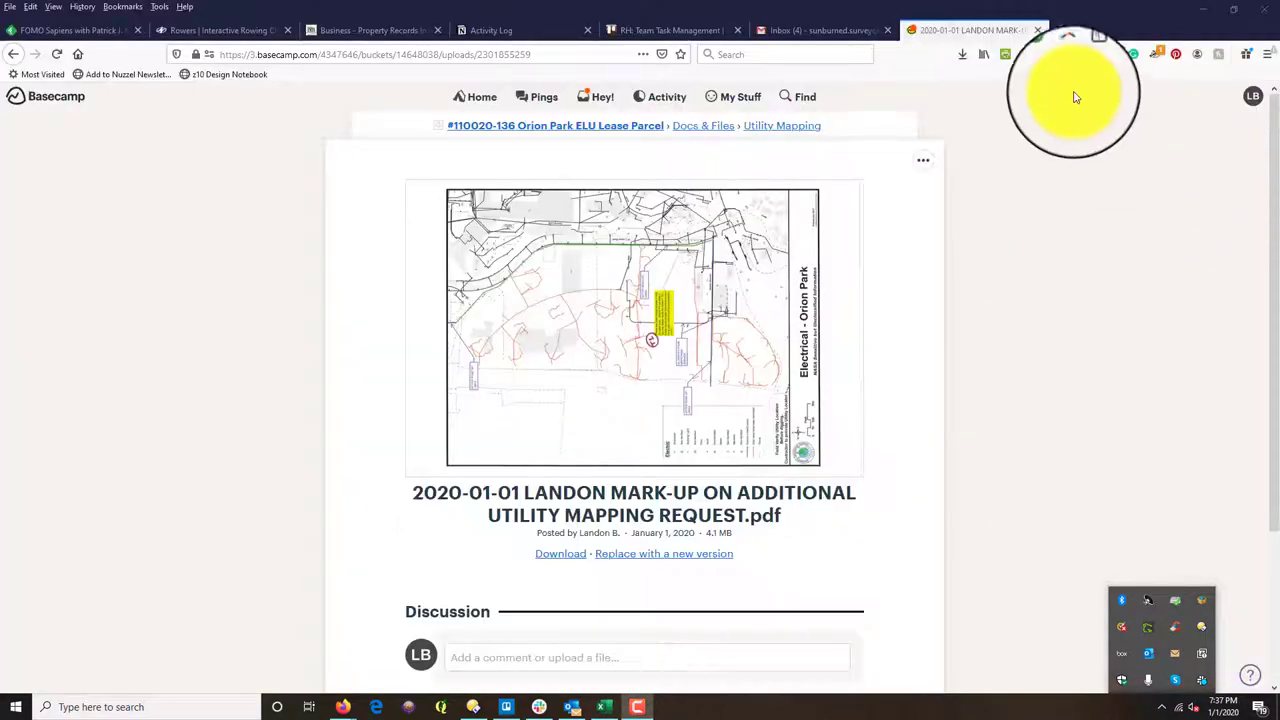
{"action": "left_click", "coordinate": [603, 706]}
{"action": "left_click", "coordinate": [711, 376]}
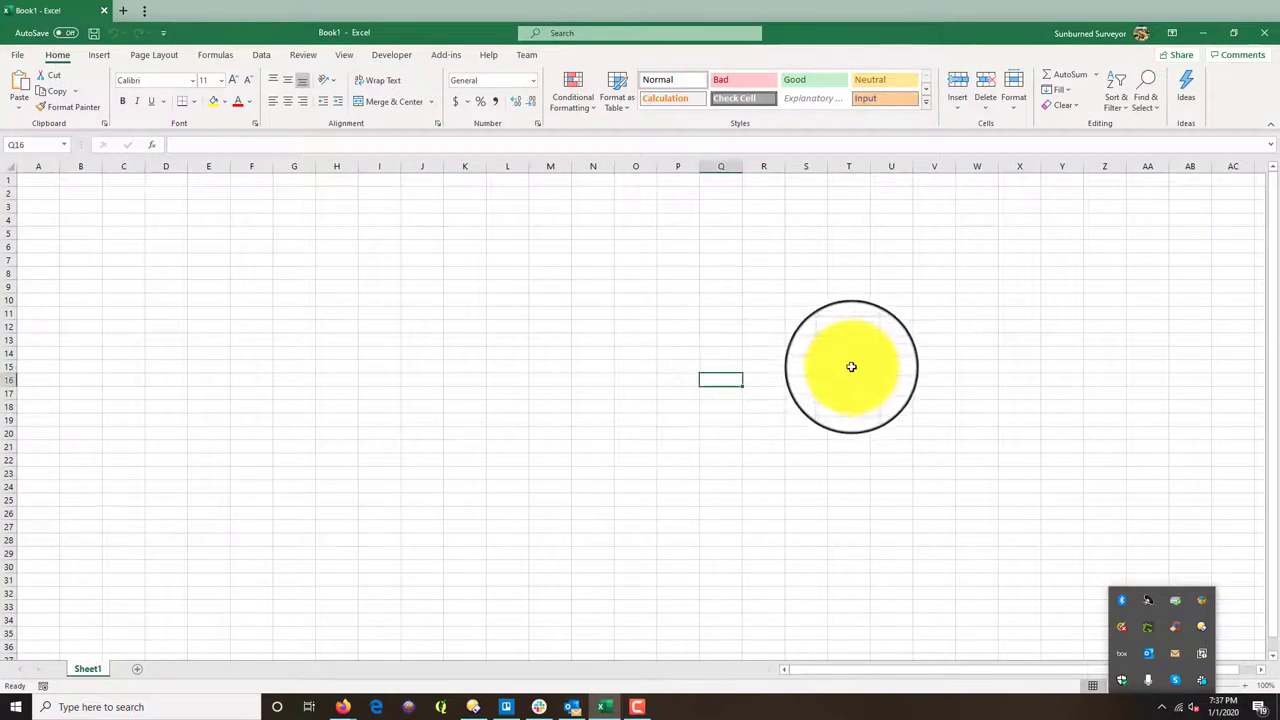
{"action": "left_click", "coordinate": [549, 289]}
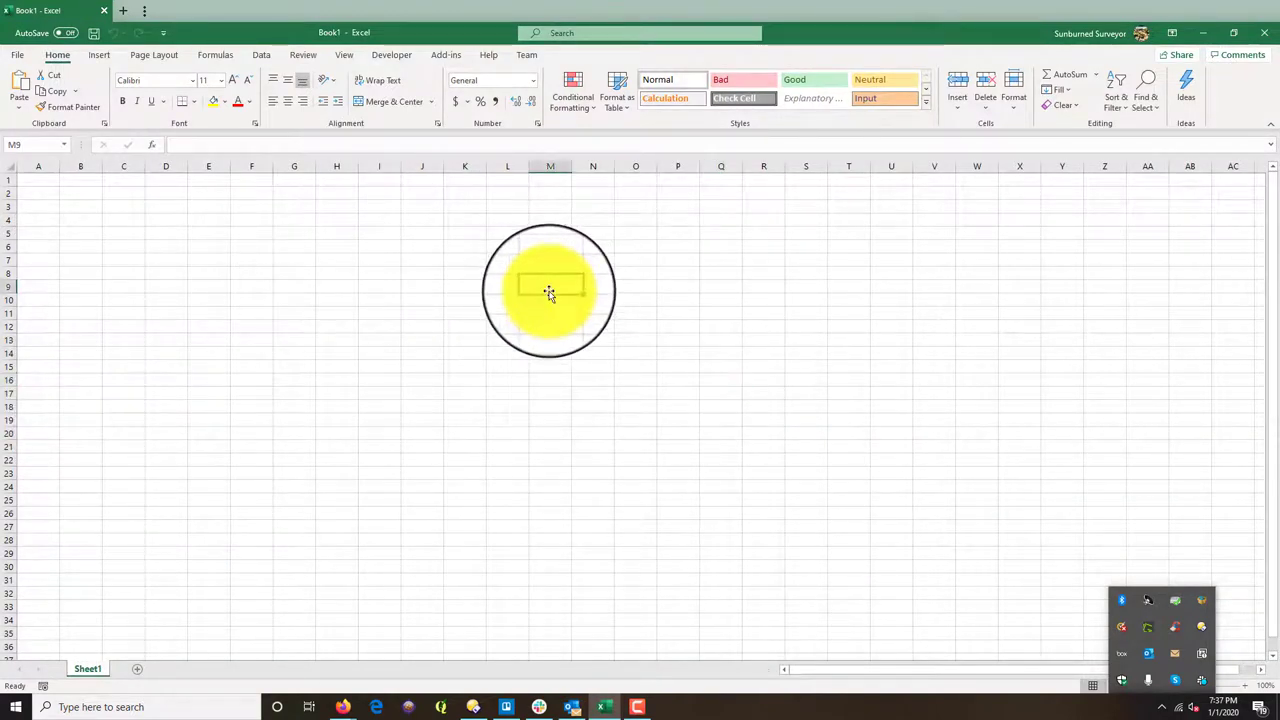
{"action": "left_click", "coordinate": [45, 178]}
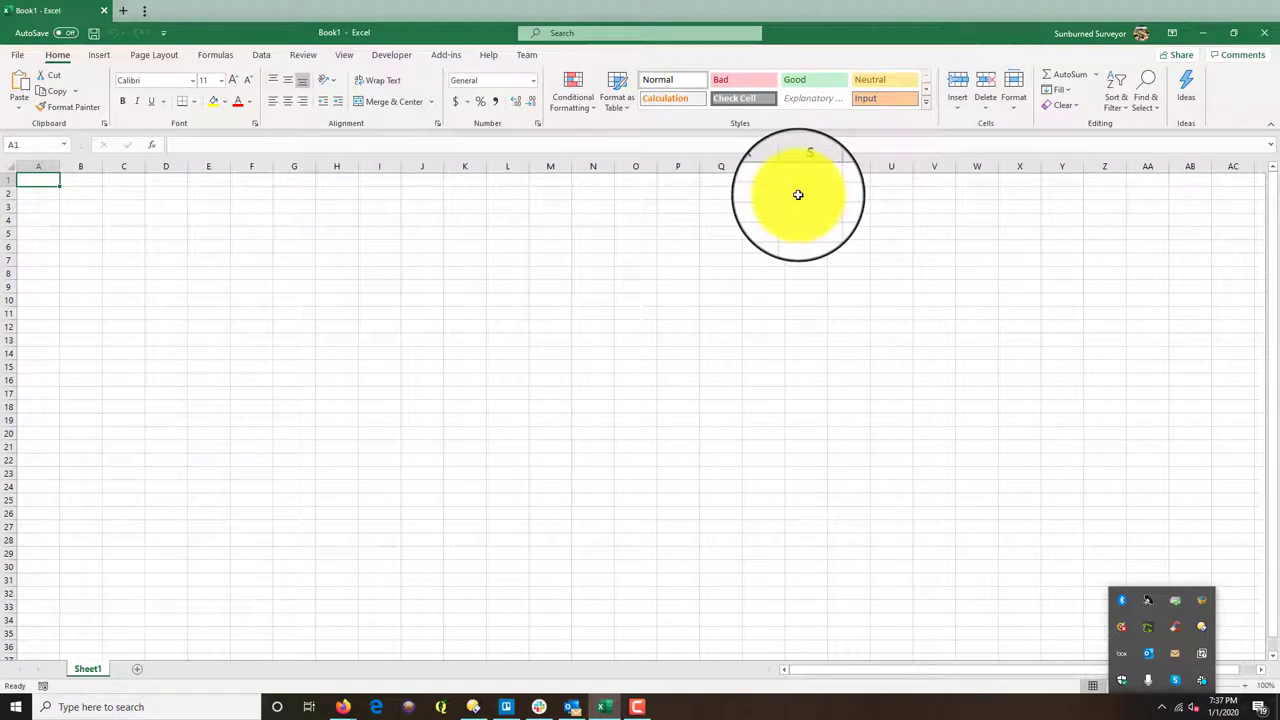
Step: Launch Notepad from a Start menu search for 'notepa'
{"action": "left_click", "coordinate": [15, 706]}
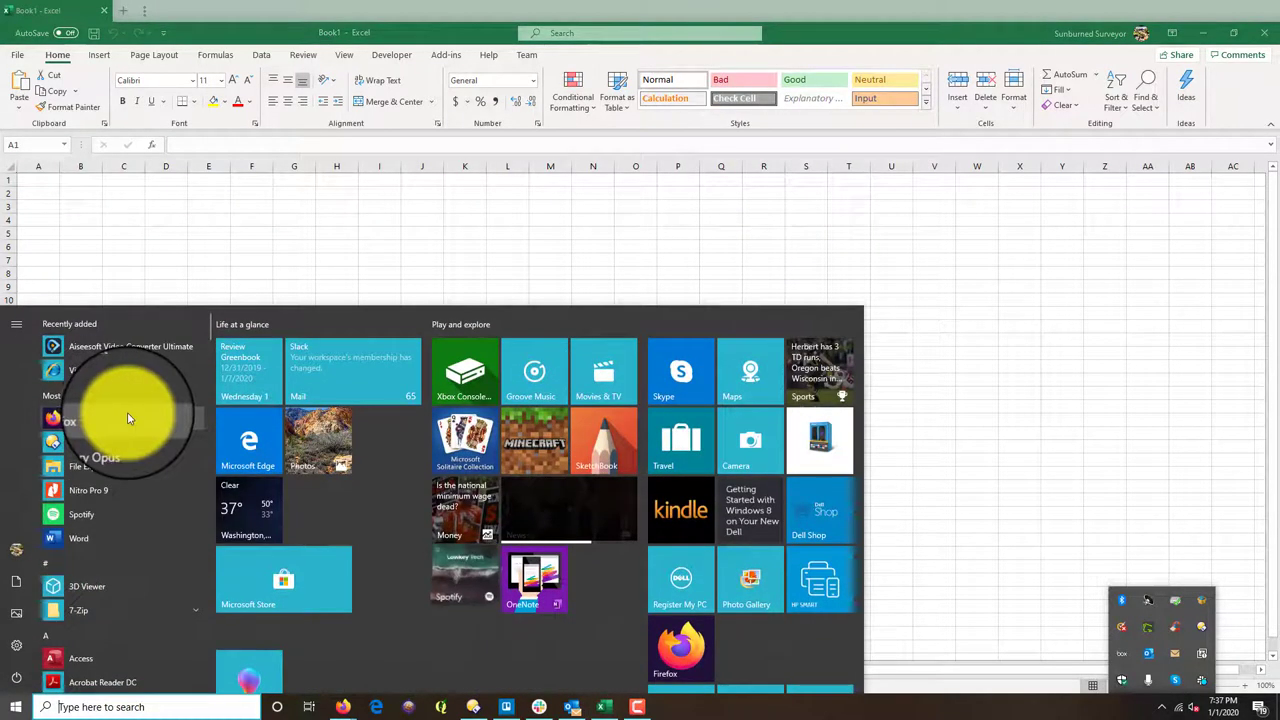
{"action": "type", "text": "notepa"}
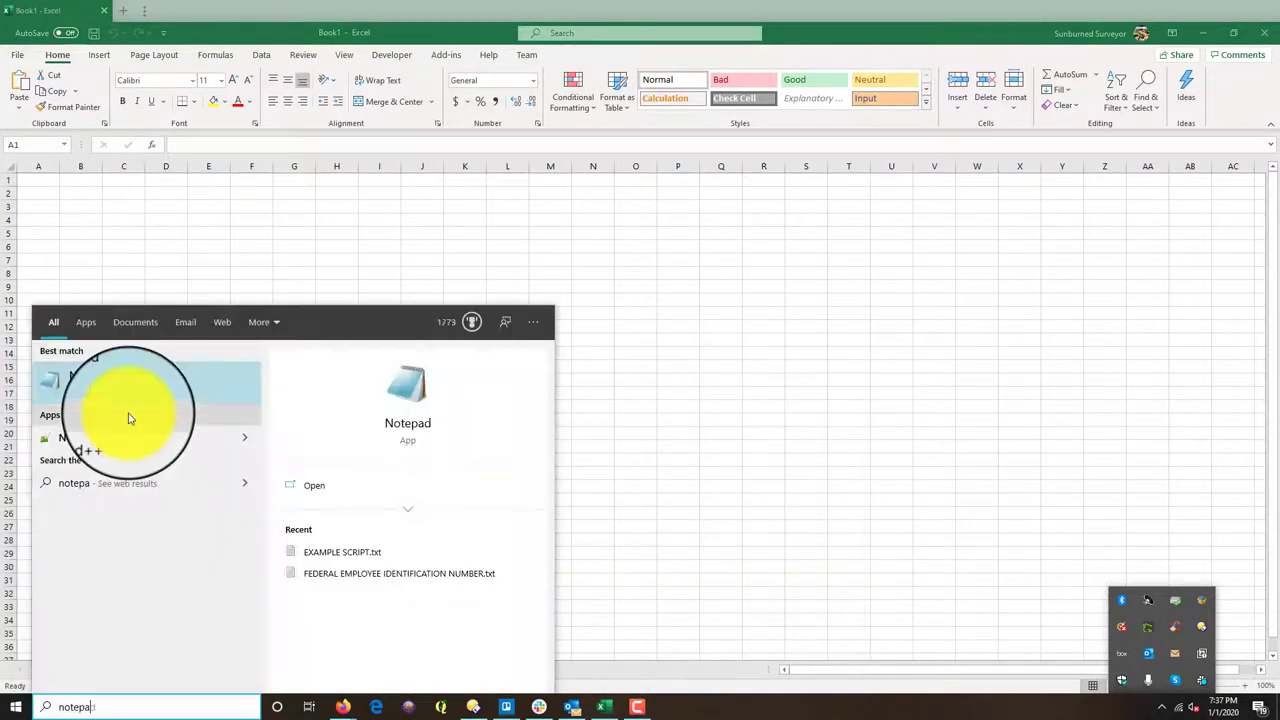
{"action": "left_click", "coordinate": [128, 418]}
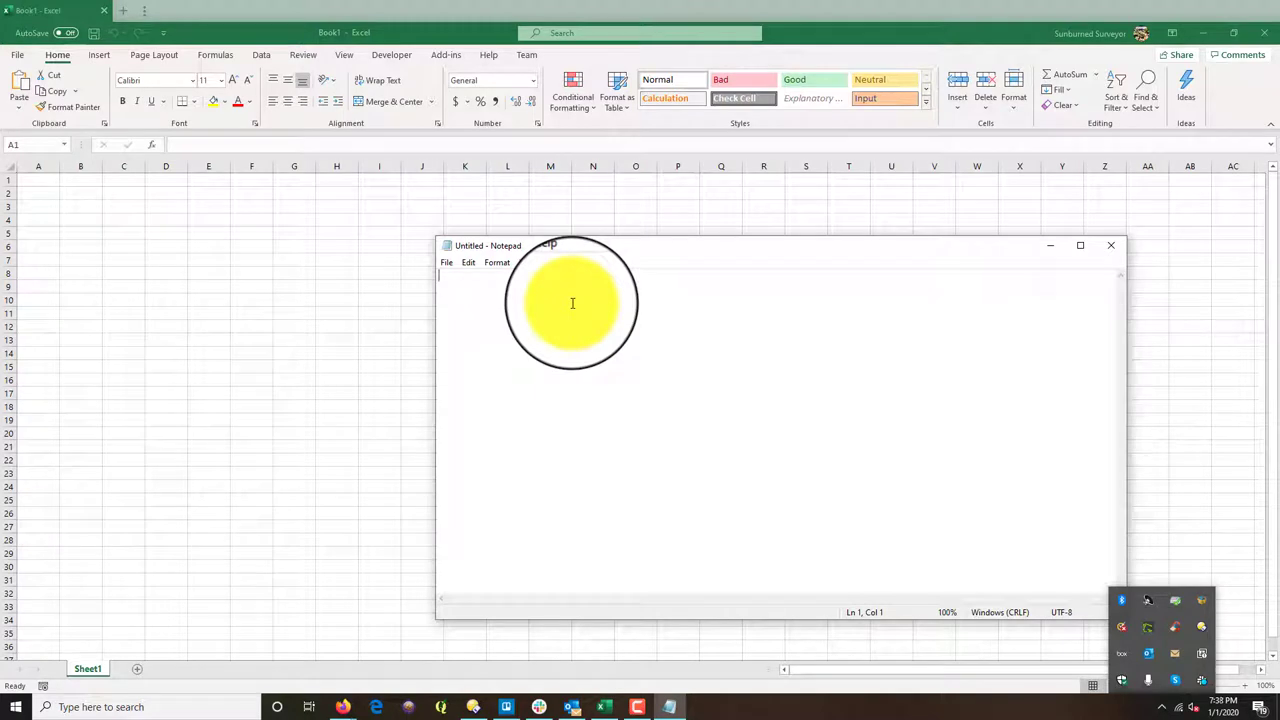
Step: Type three numbered questions on the client's big-picture goal, requested tasks, and real needs
{"action": "type", "text": "1) What doe"}
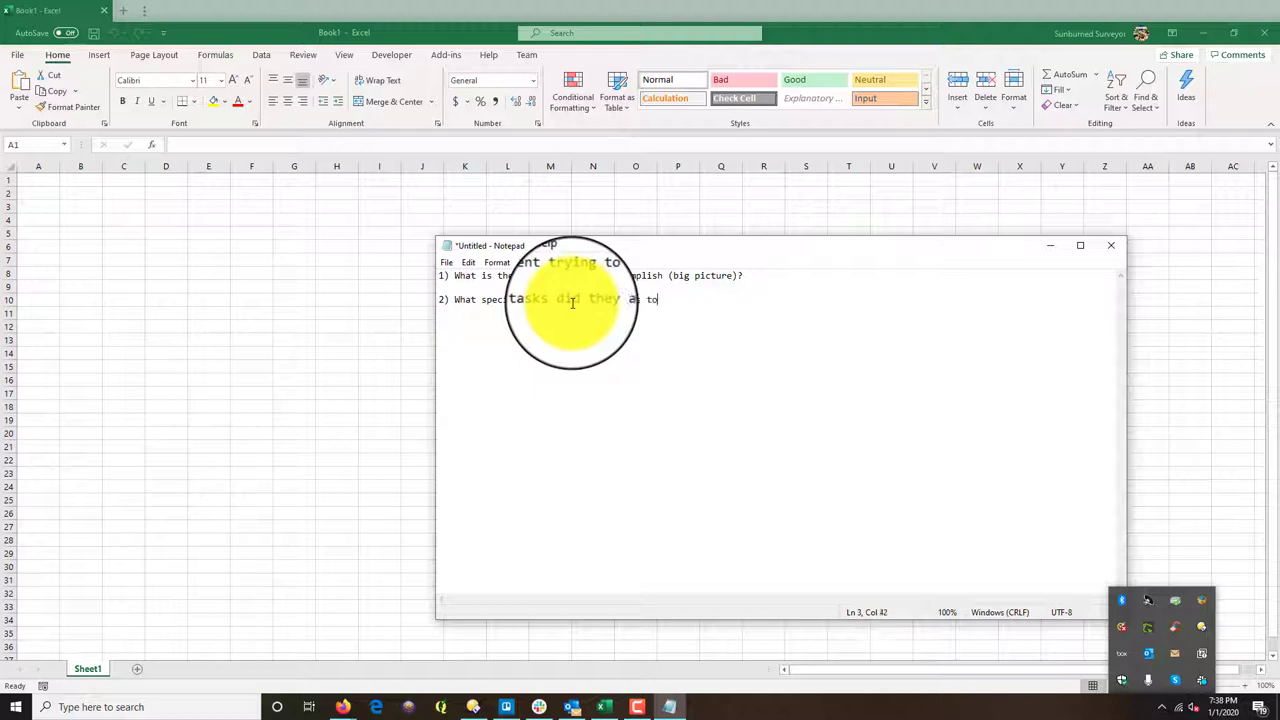
{"action": "type", "text": "execute?"}
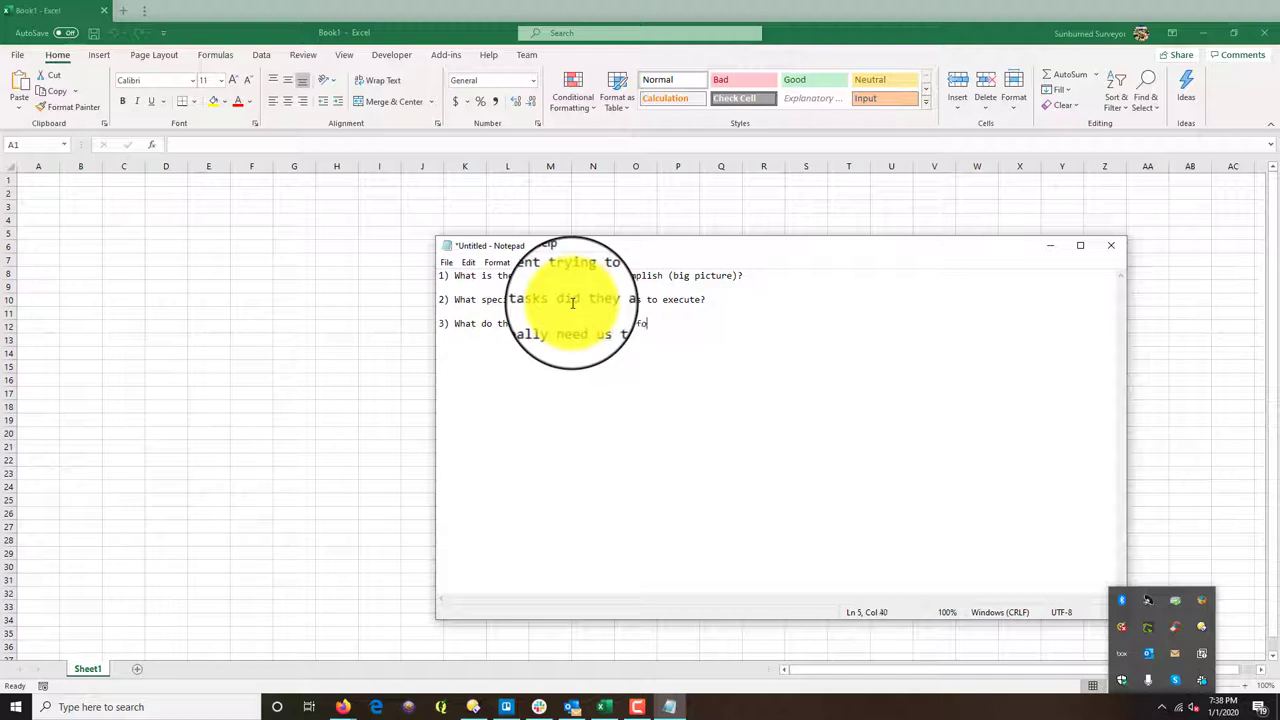
{"action": "type", "text": "they can"}
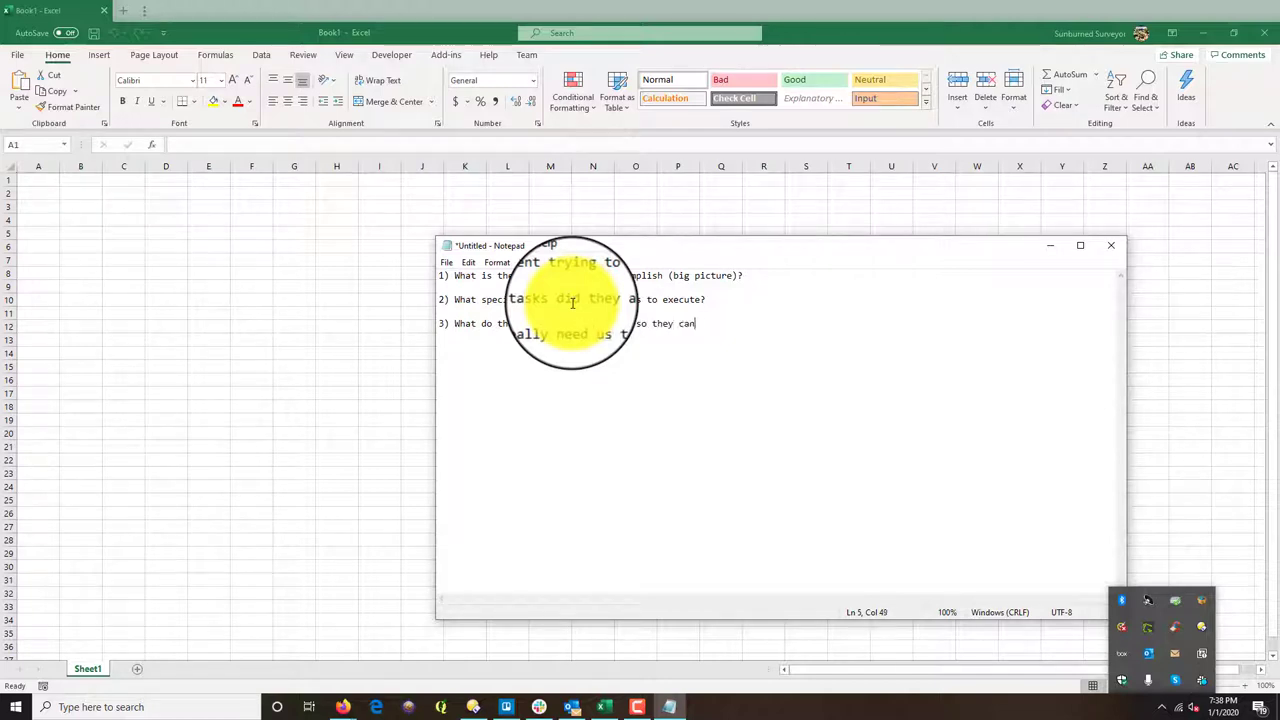
{"action": "type", "text": " accmo"}
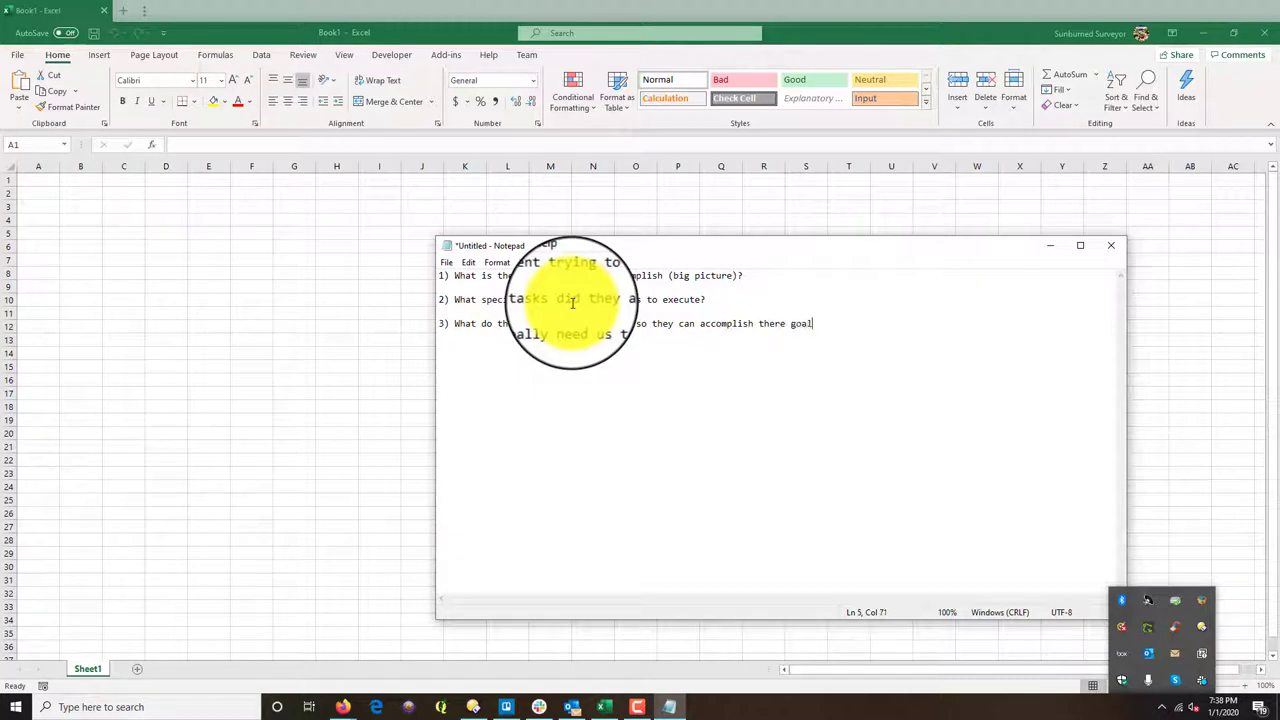
{"action": "type", "text": "?"}
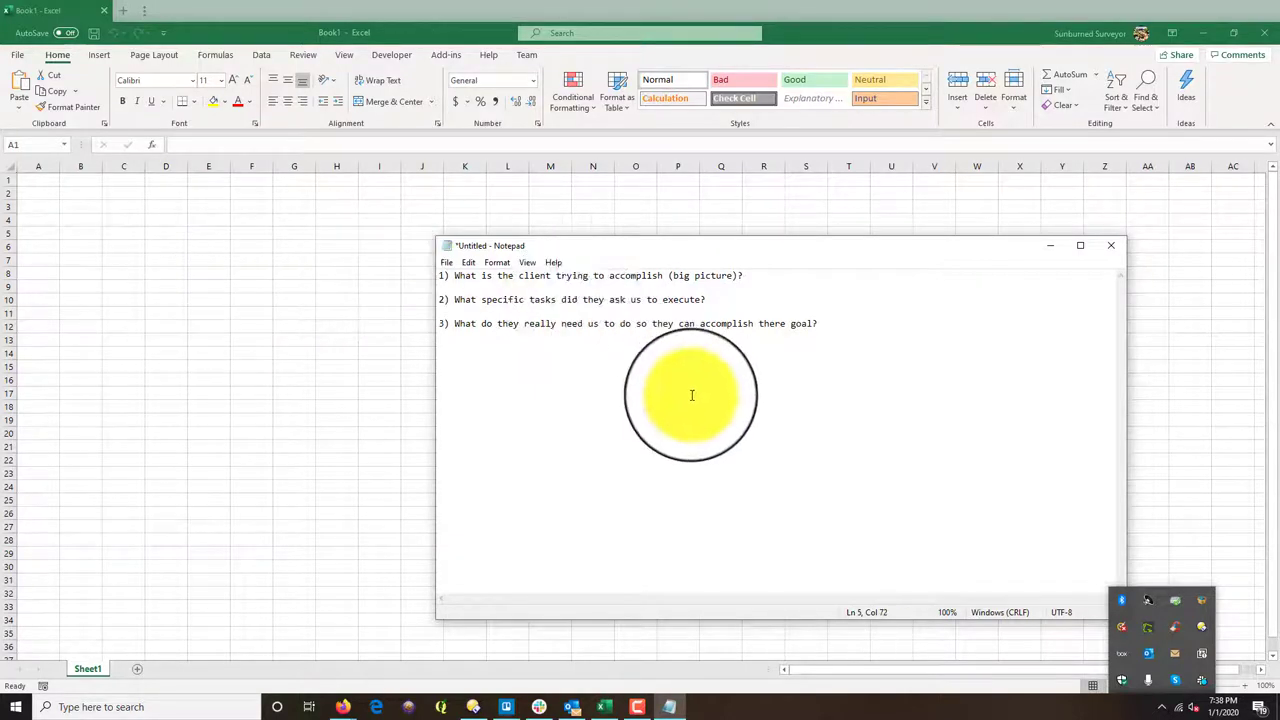
Step: Highlight questions 2 and 3 for review, then clear the selection
{"action": "key", "text": "shift+Up"}
{"action": "key", "text": "shift+Up"}
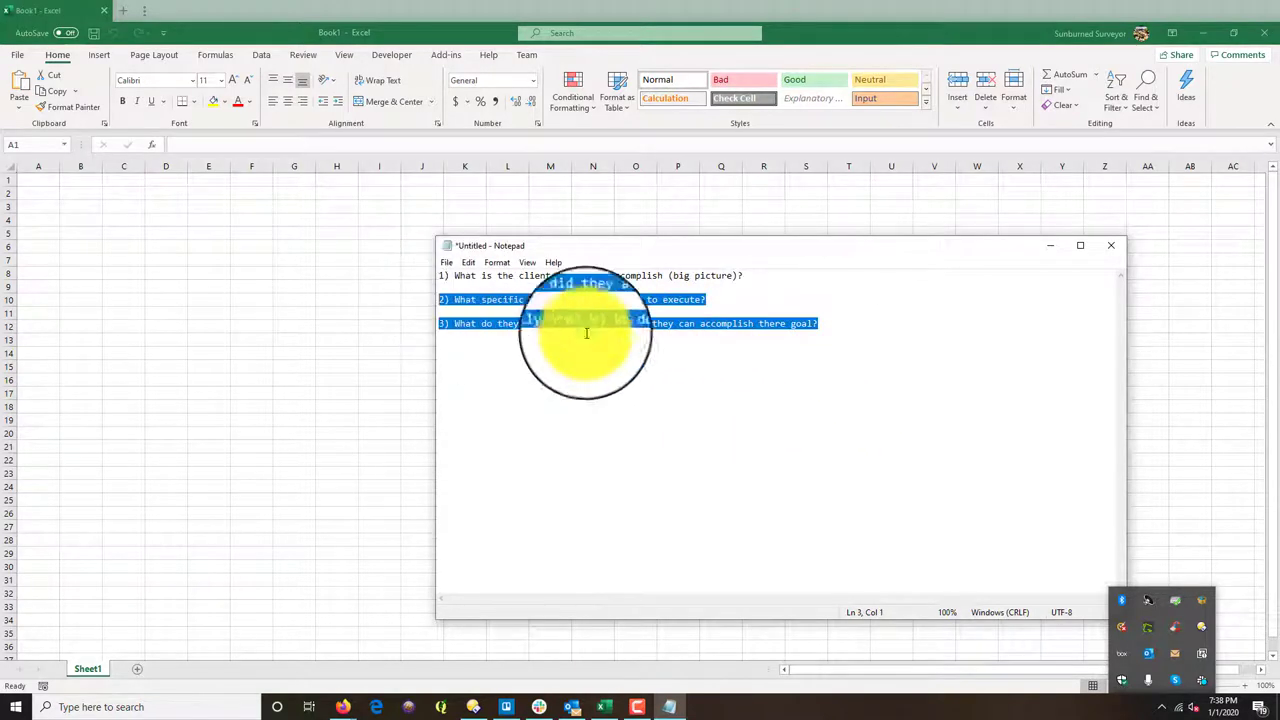
{"action": "left_click", "coordinate": [829, 357]}
{"action": "key", "text": "ctrl+shift+Left"}
{"action": "left_click", "coordinate": [450, 299], "text": "shift"}
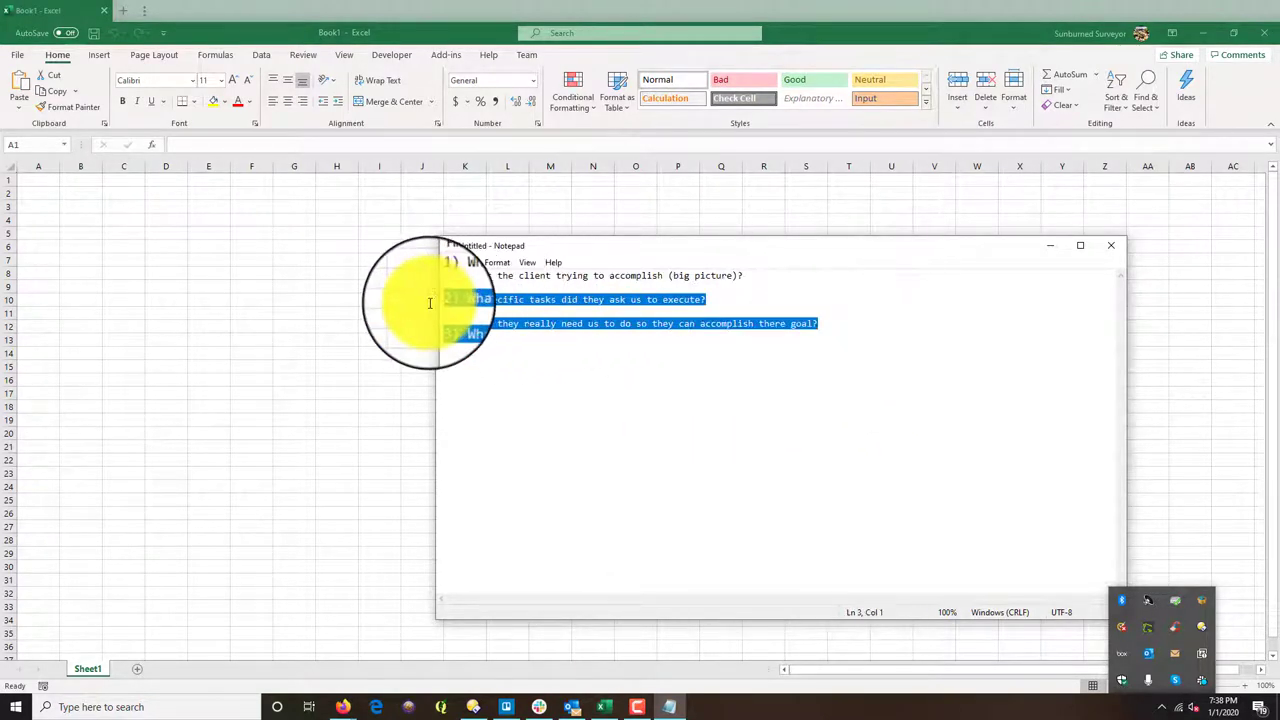
{"action": "left_click", "coordinate": [791, 323]}
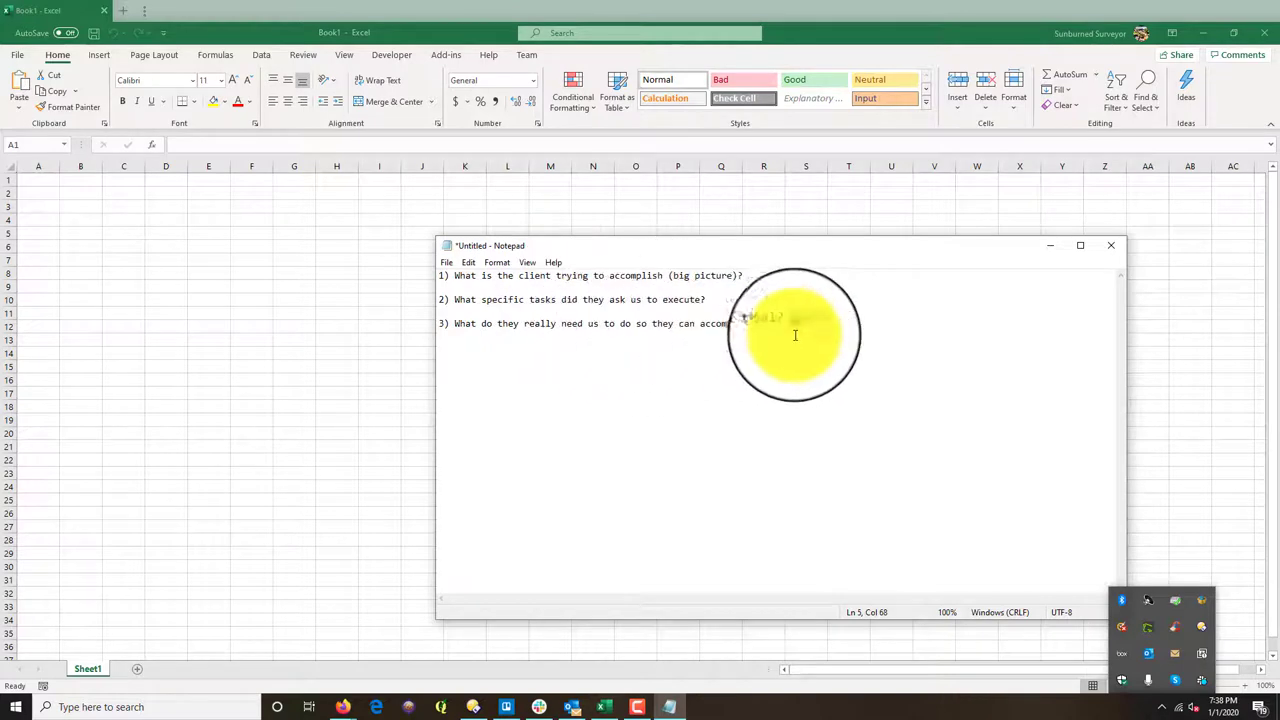
Step: Add question 4 on a better approach (cost/schedule/risk), correct 'there' to 'their', and select all
{"action": "left_click", "coordinate": [817, 323]}
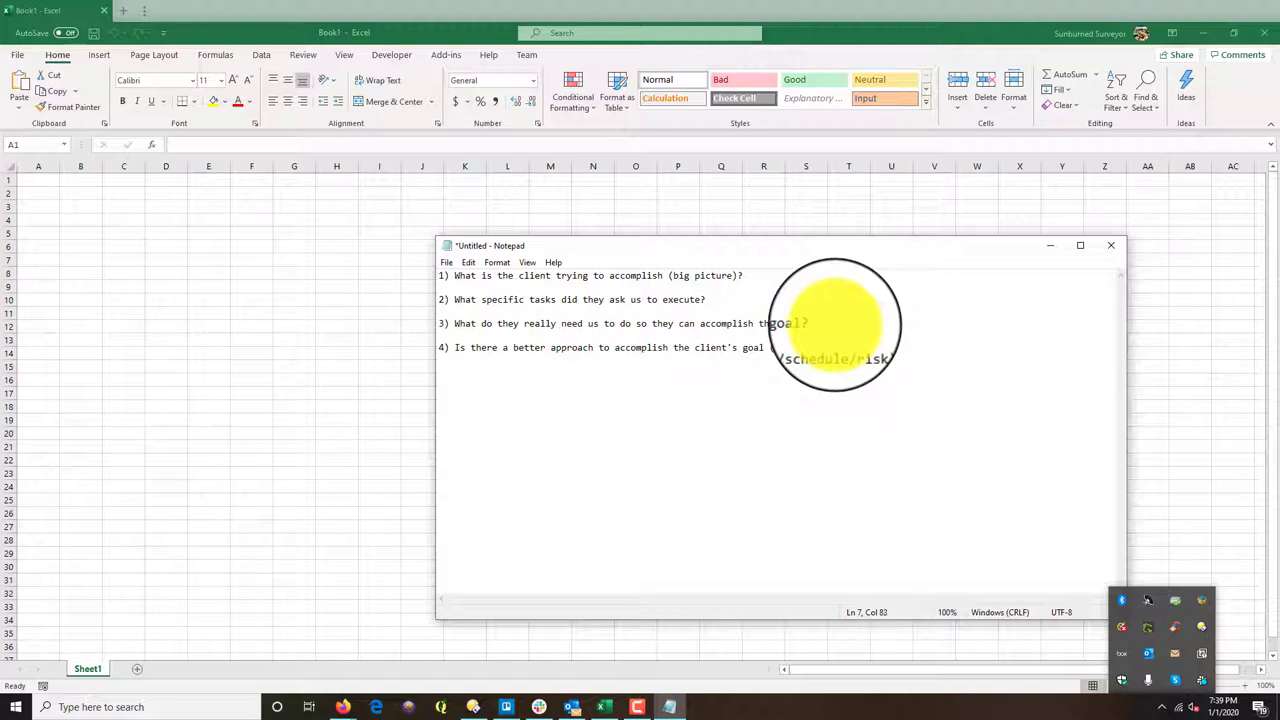
{"action": "left_click", "coordinate": [774, 323]}
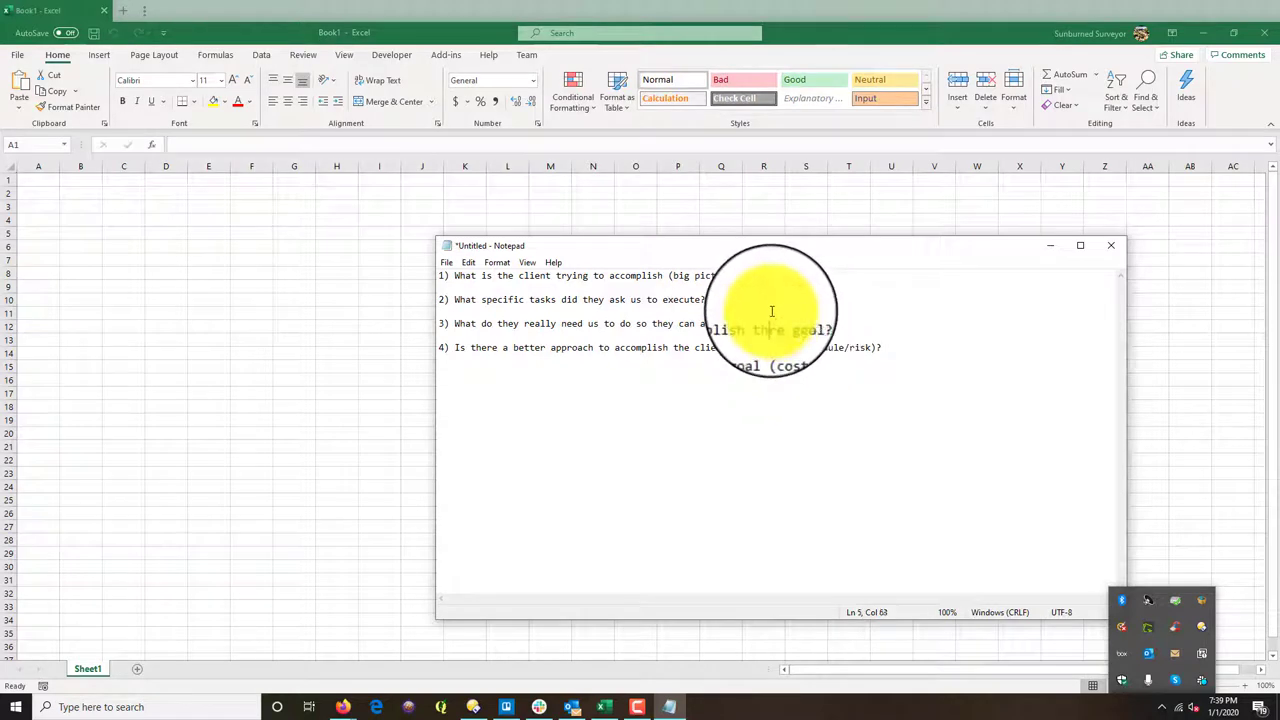
{"action": "type", "text": "ei"}
{"action": "key", "text": "ctrl+a"}
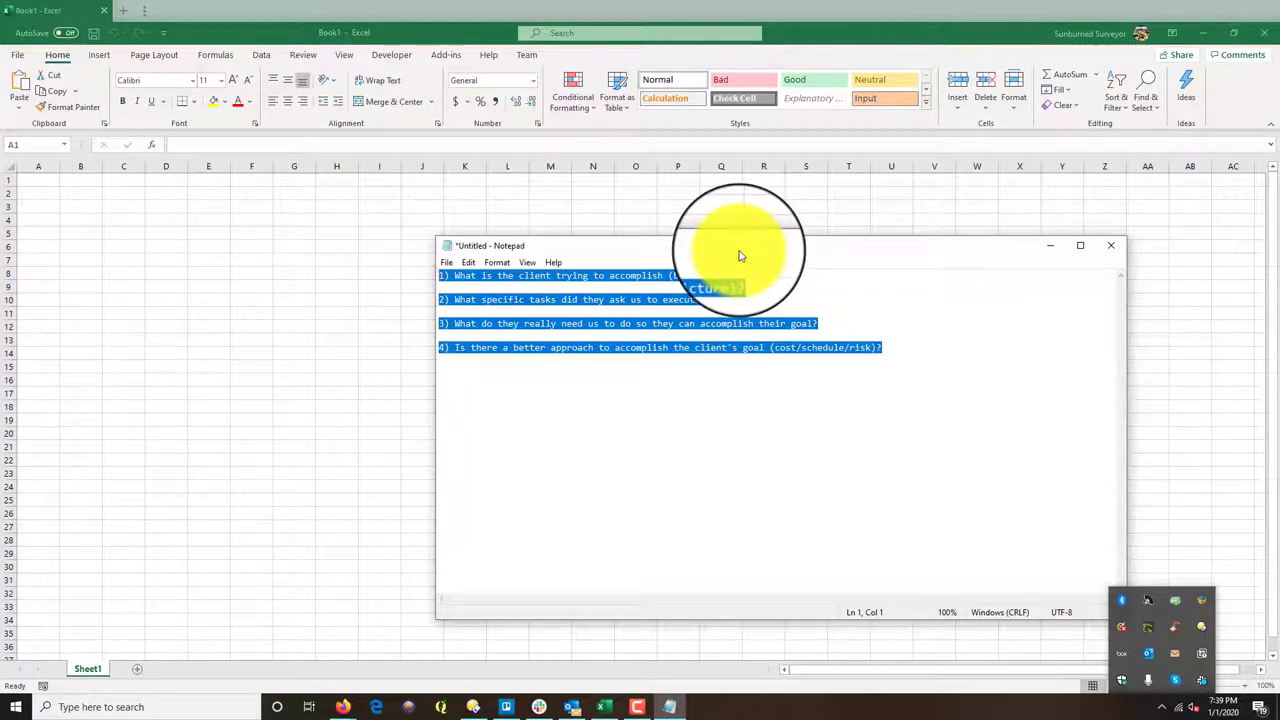
{"action": "left_click_drag", "start_coordinate": [740, 256], "coordinate": [790, 260]}
{"action": "left_click_drag", "start_coordinate": [868, 321], "coordinate": [868, 309]}
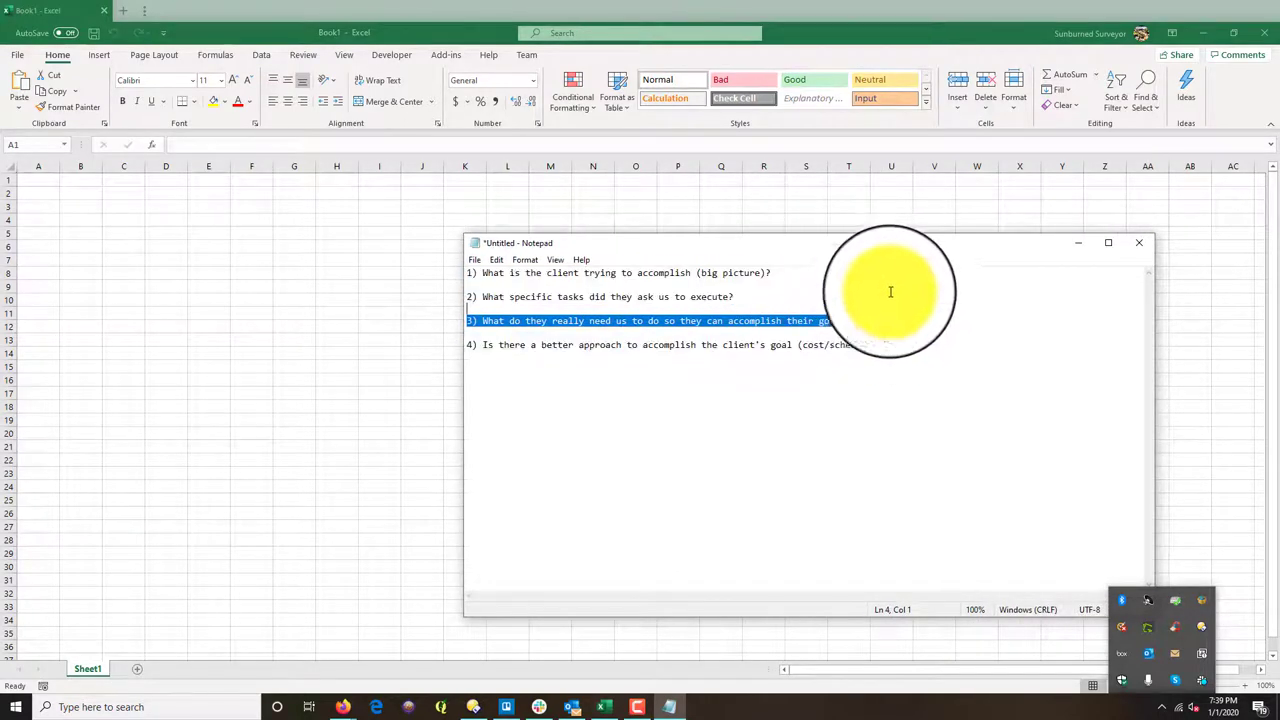
{"action": "left_click", "coordinate": [946, 374]}
{"action": "left_click_drag", "start_coordinate": [711, 248], "coordinate": [1279, 250]}
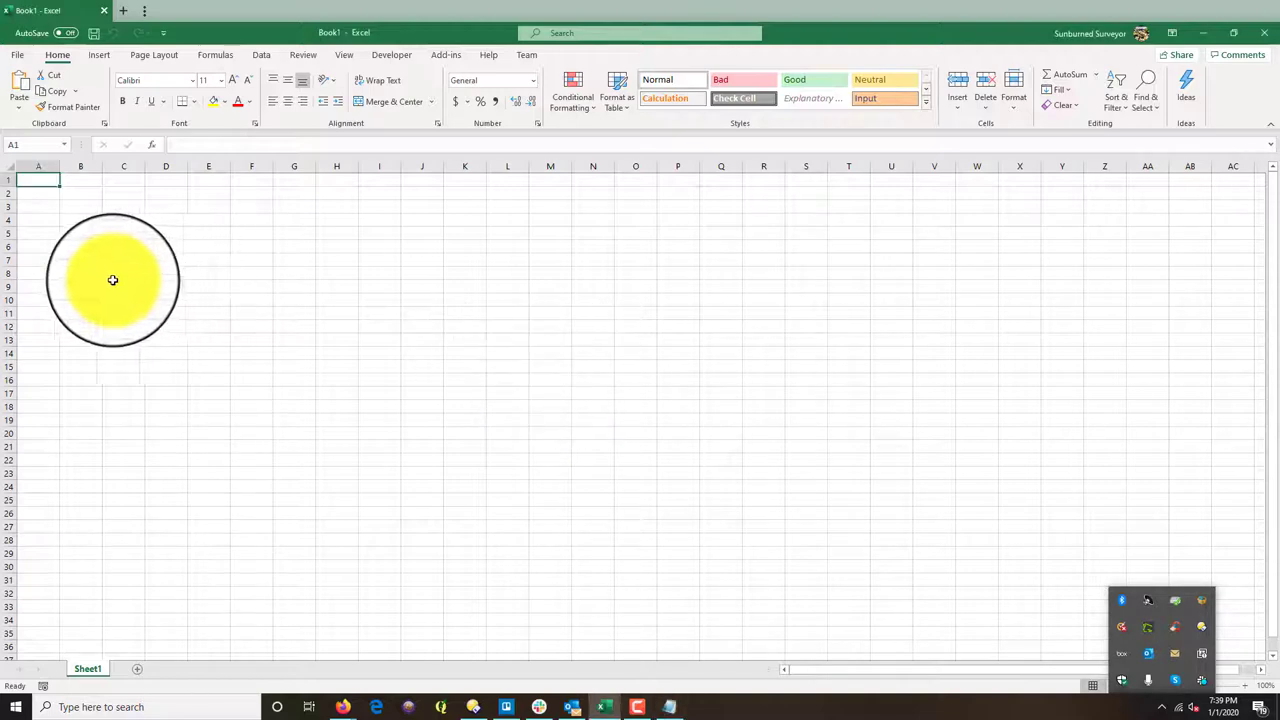
{"action": "left_click", "coordinate": [669, 706]}
{"action": "left_click_drag", "start_coordinate": [700, 211], "coordinate": [402, 216]}
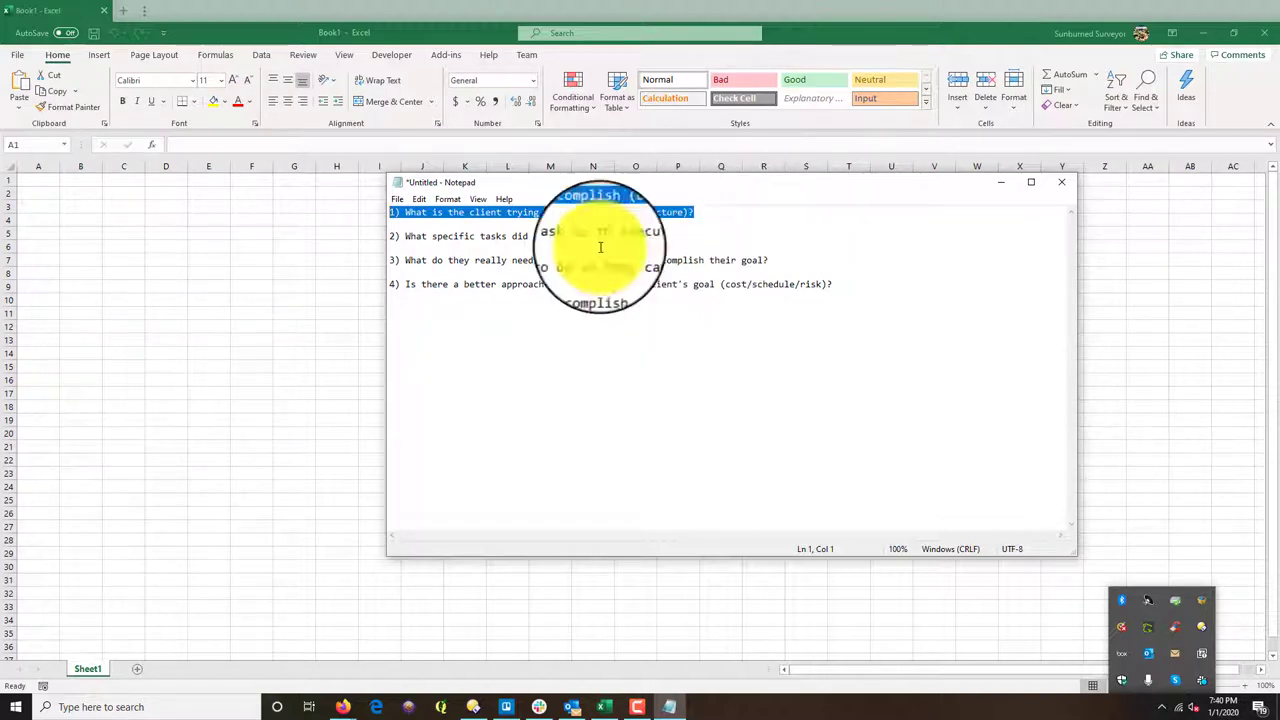
{"action": "left_click", "coordinate": [660, 236]}
{"action": "key", "text": "shift+Home"}
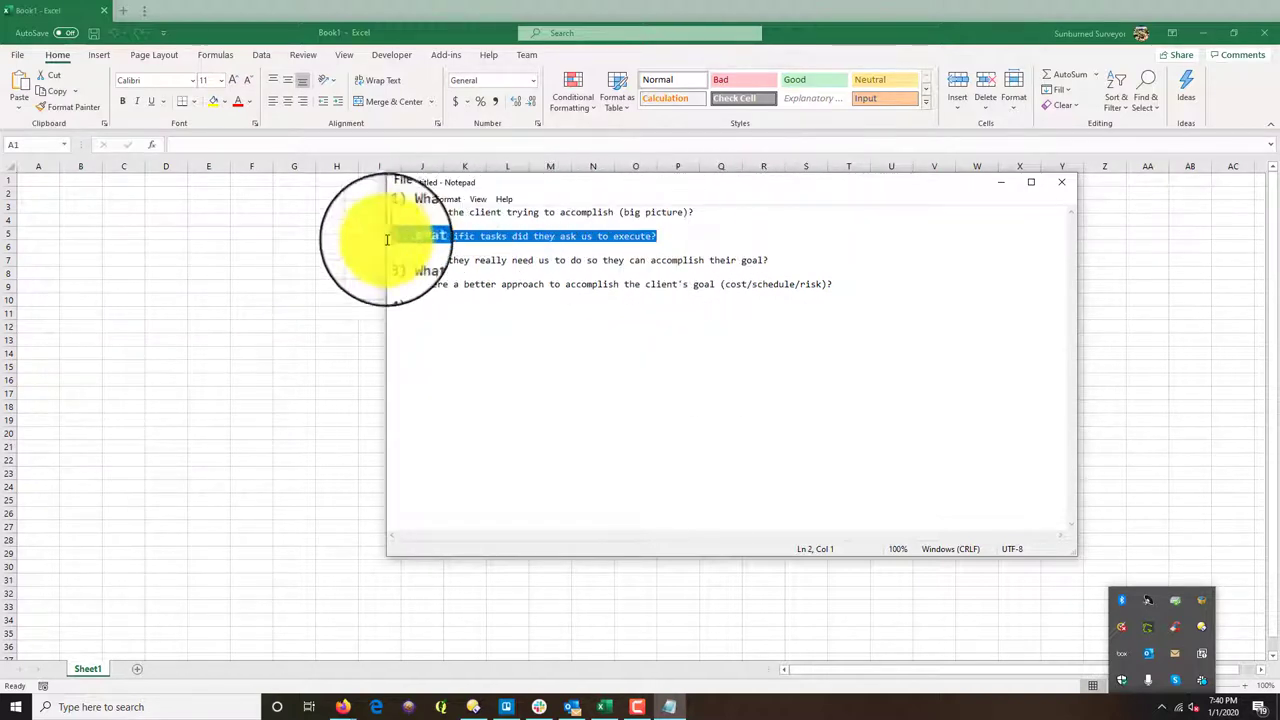
{"action": "triple_click", "coordinate": [395, 236]}
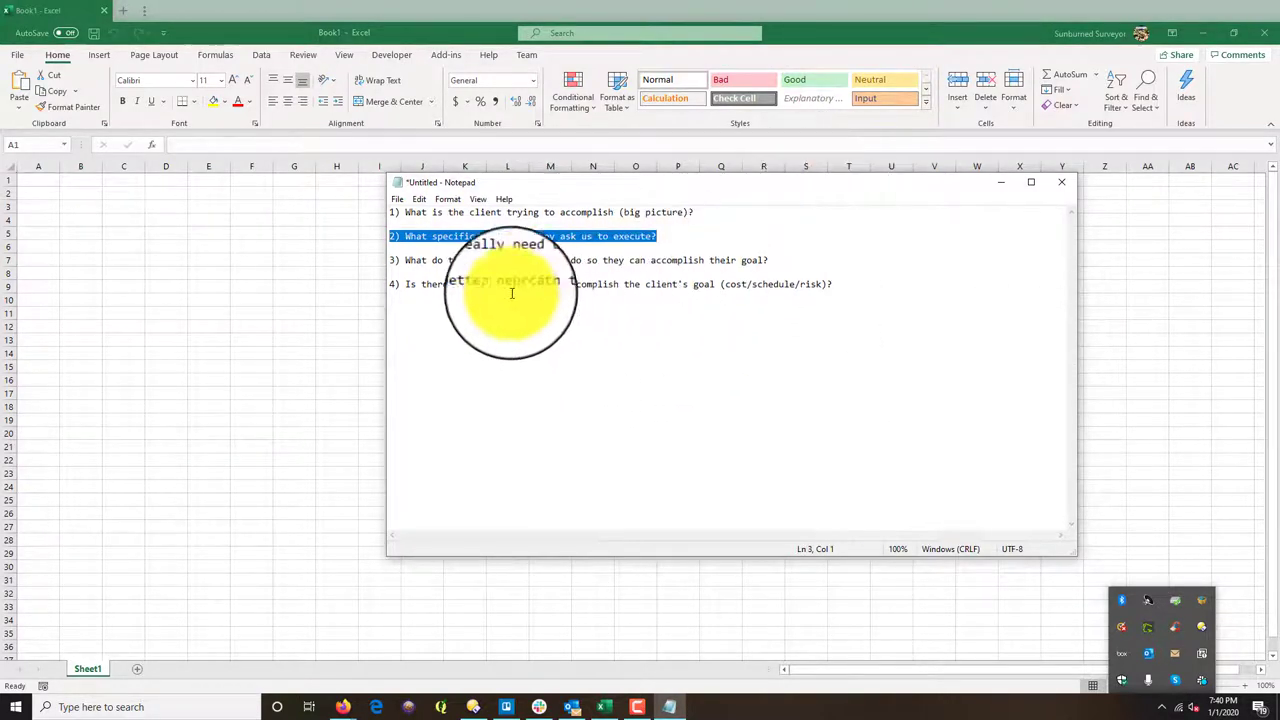
{"action": "left_click", "coordinate": [668, 249]}
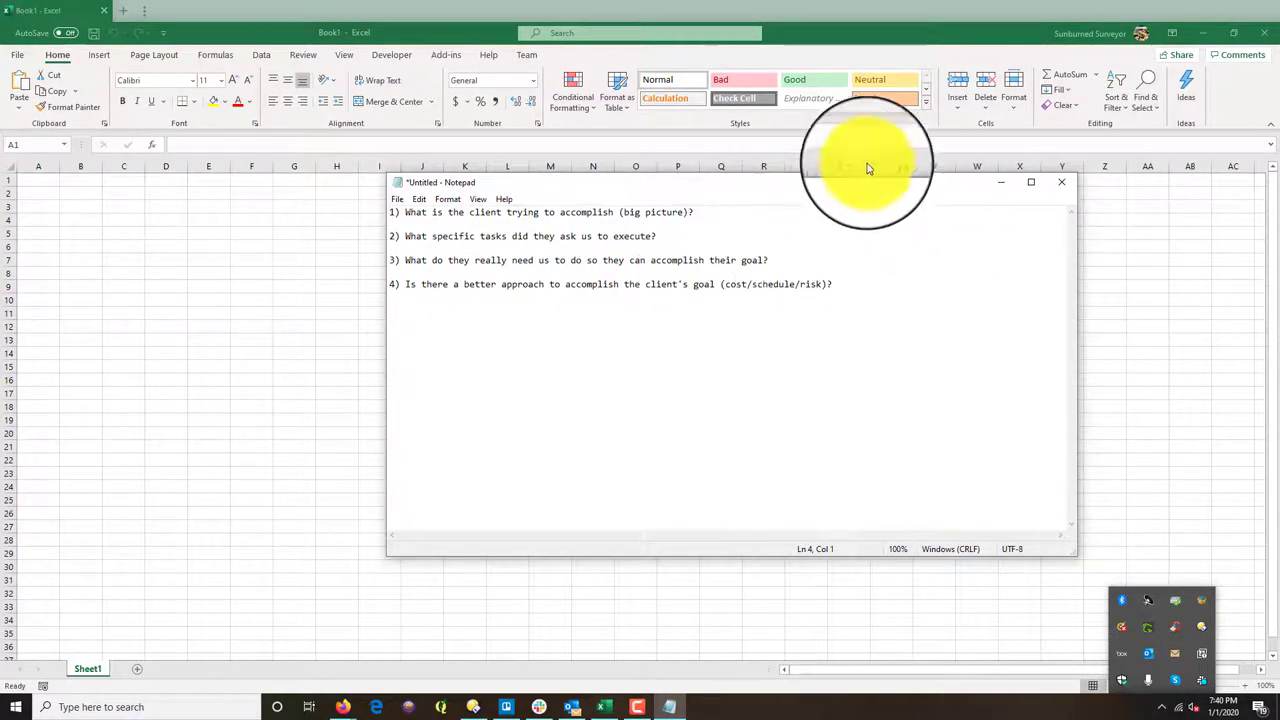
Step: Enter the Task Identifier and Utility Type headers in A1 and B1, autofitting both columns
{"action": "left_click_drag", "start_coordinate": [829, 194], "coordinate": [1279, 295]}
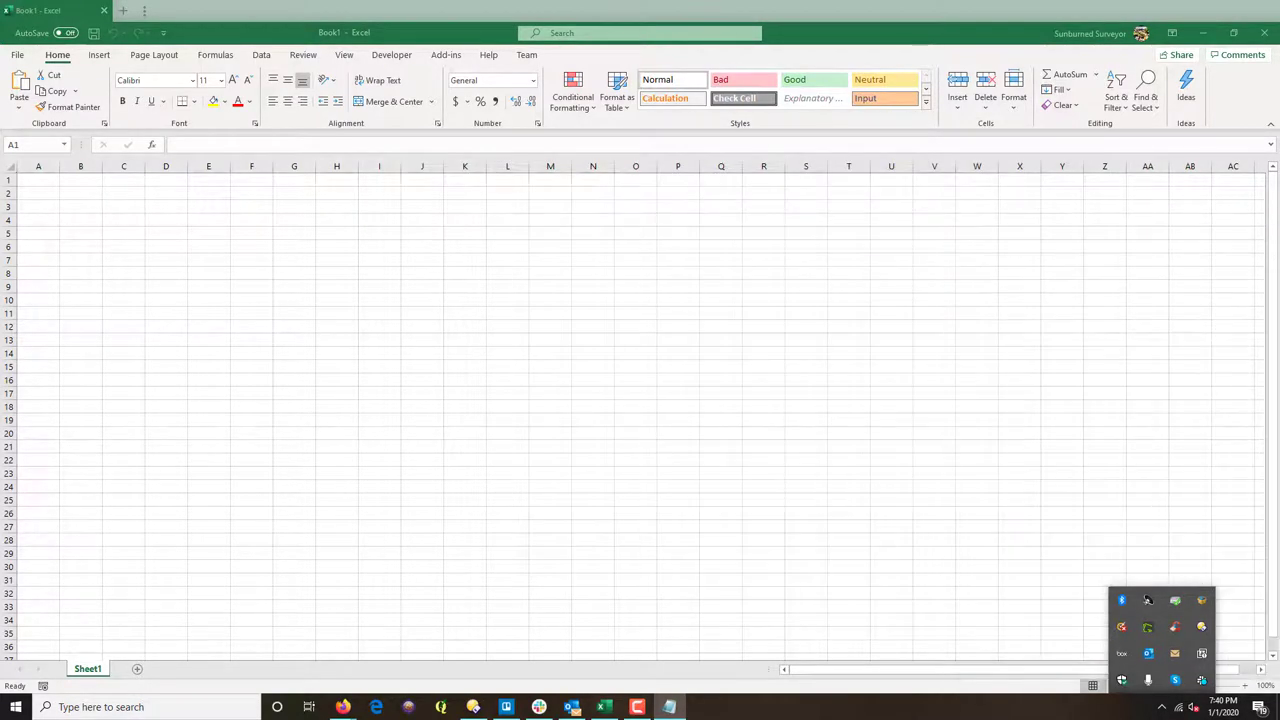
{"action": "left_click", "coordinate": [43, 182]}
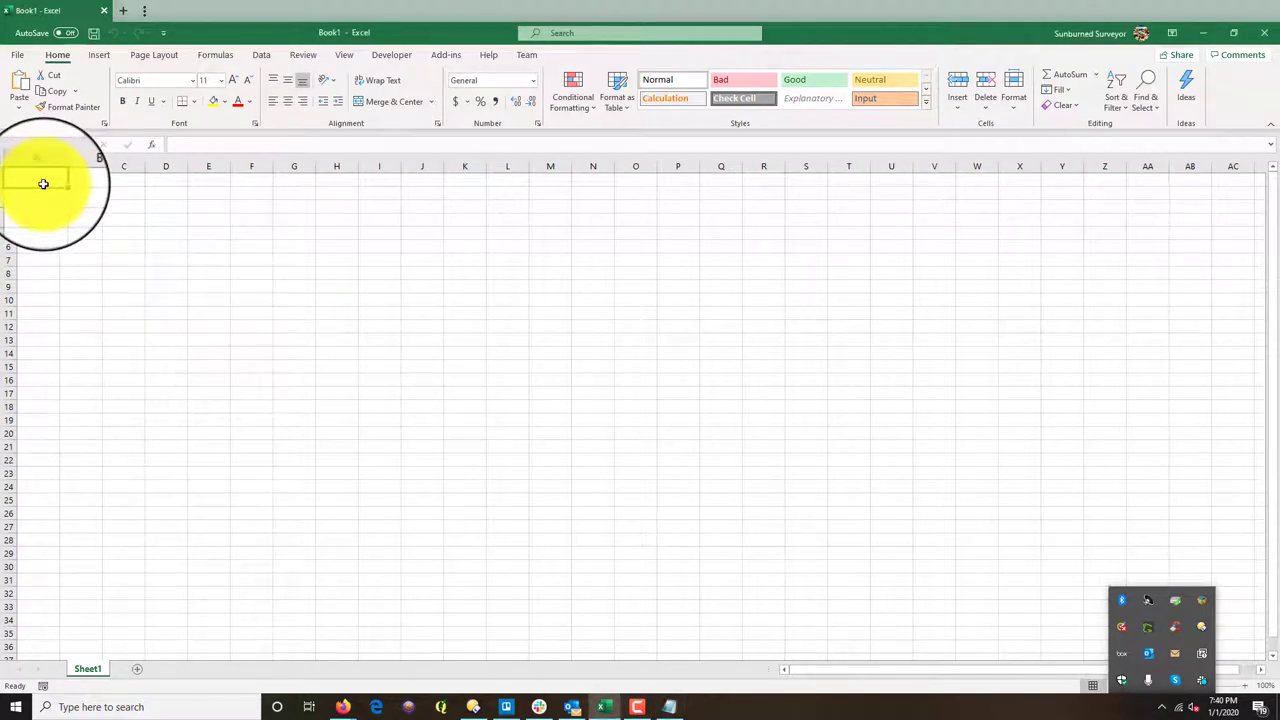
{"action": "type", "text": "Task ID"}
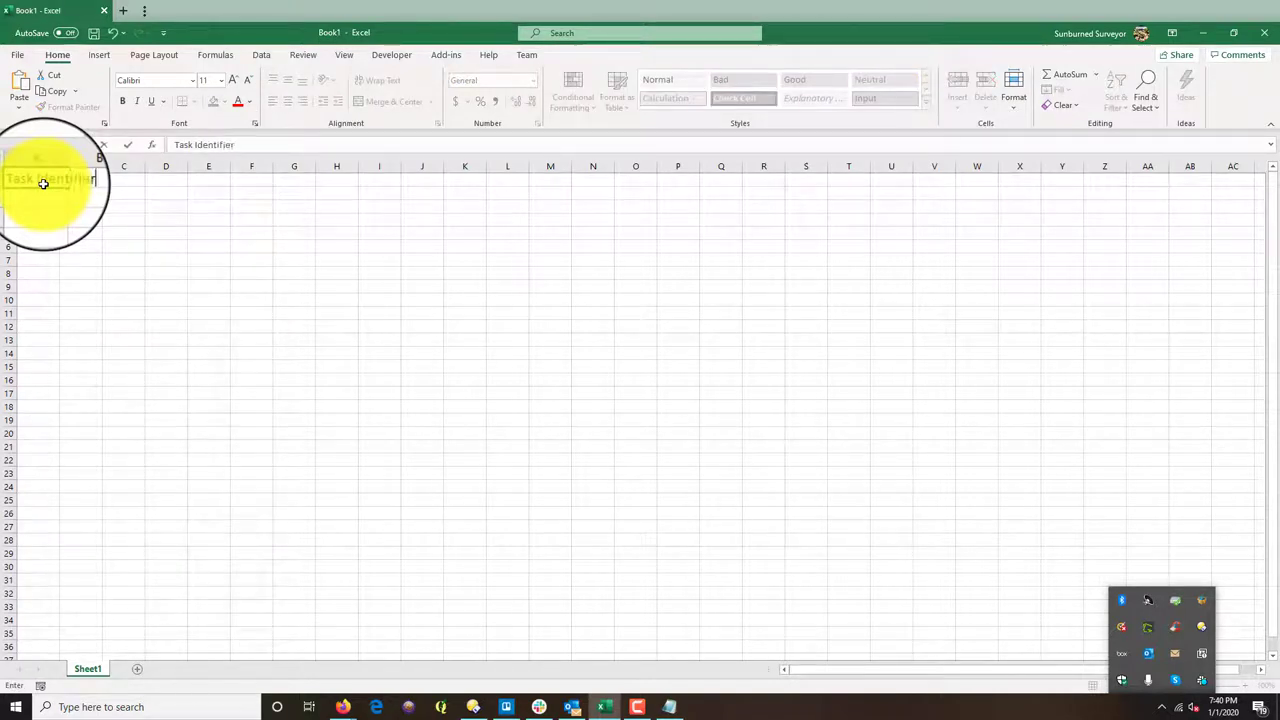
{"action": "key", "text": "Tab"}
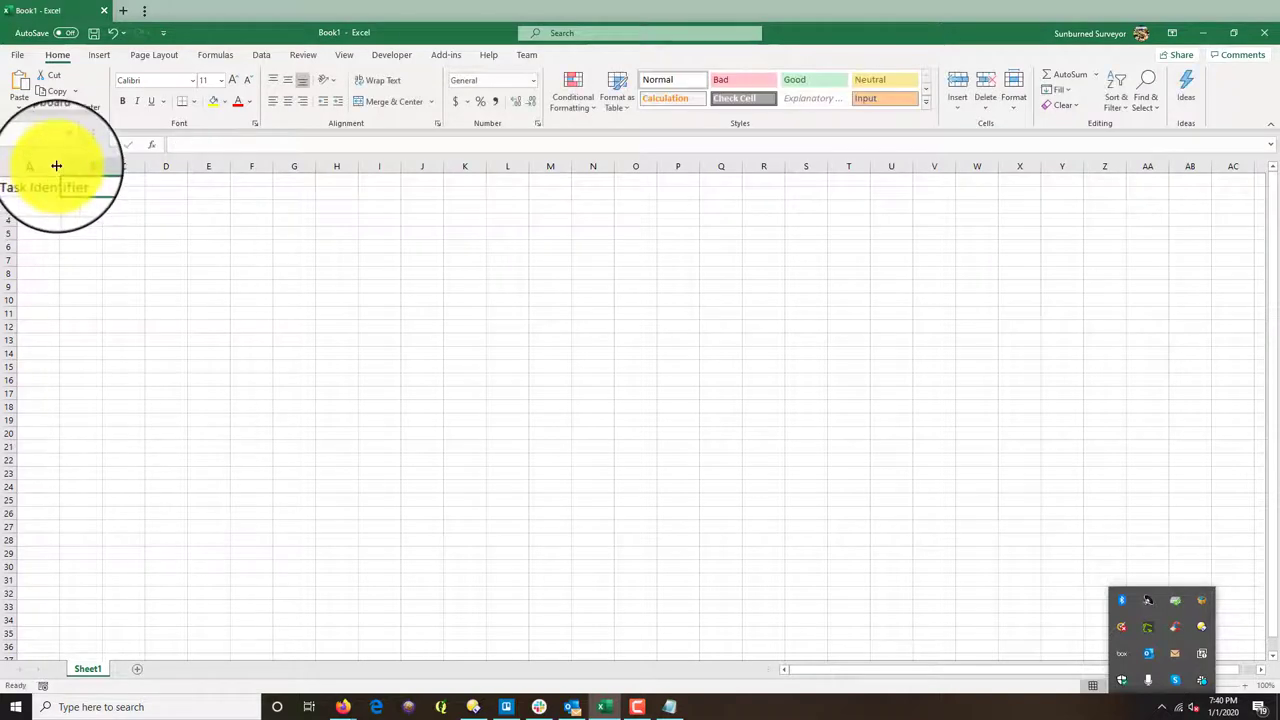
{"action": "double_click", "coordinate": [60, 166]}
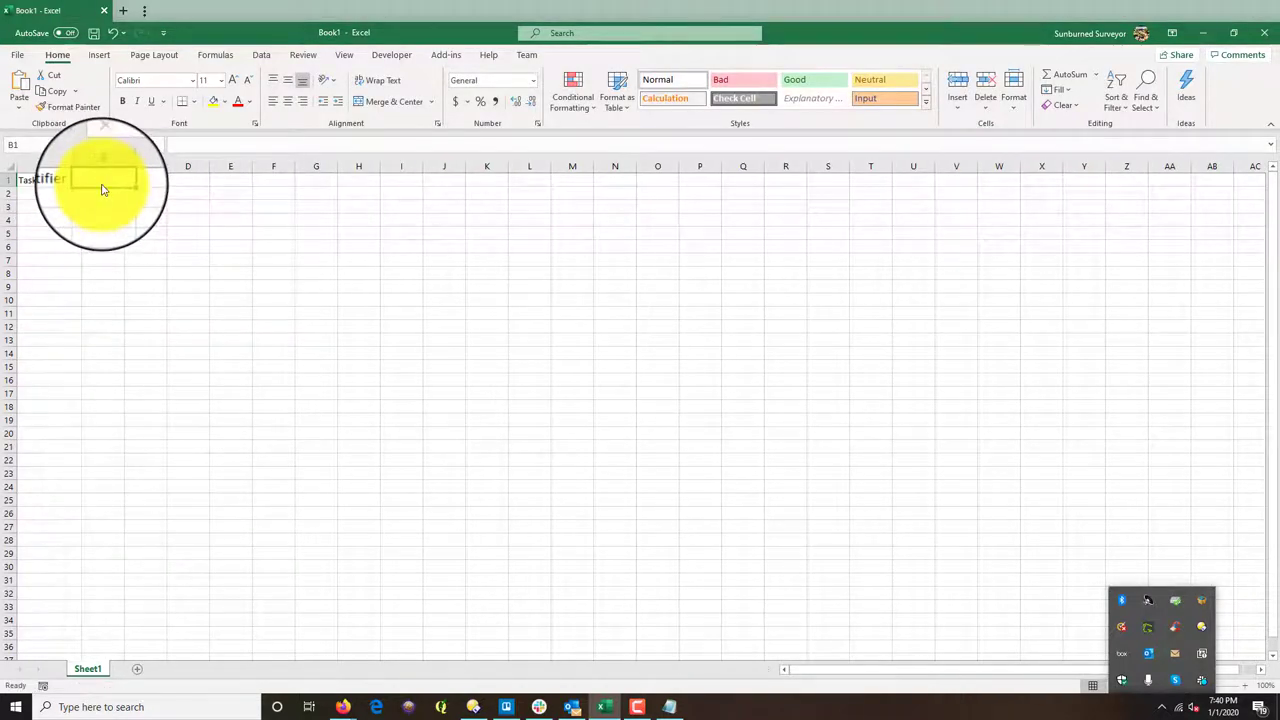
{"action": "type", "text": "Utility"}
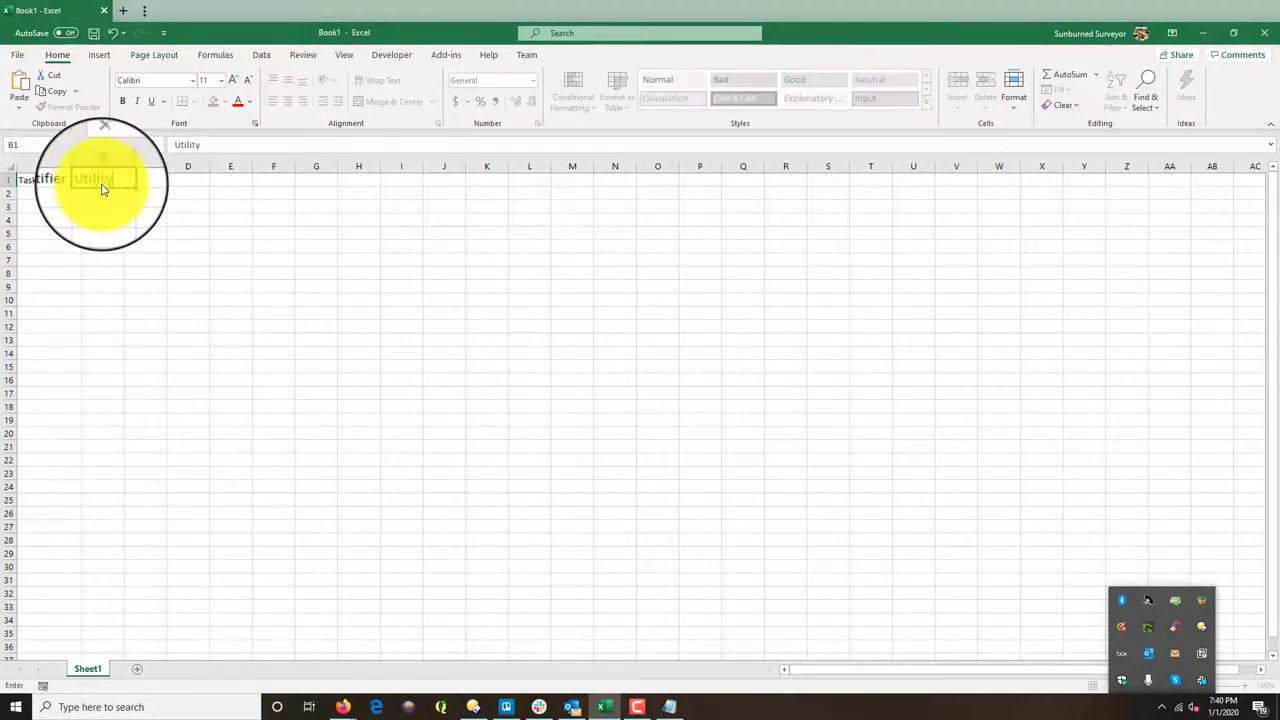
{"action": "type", "text": " Type"}
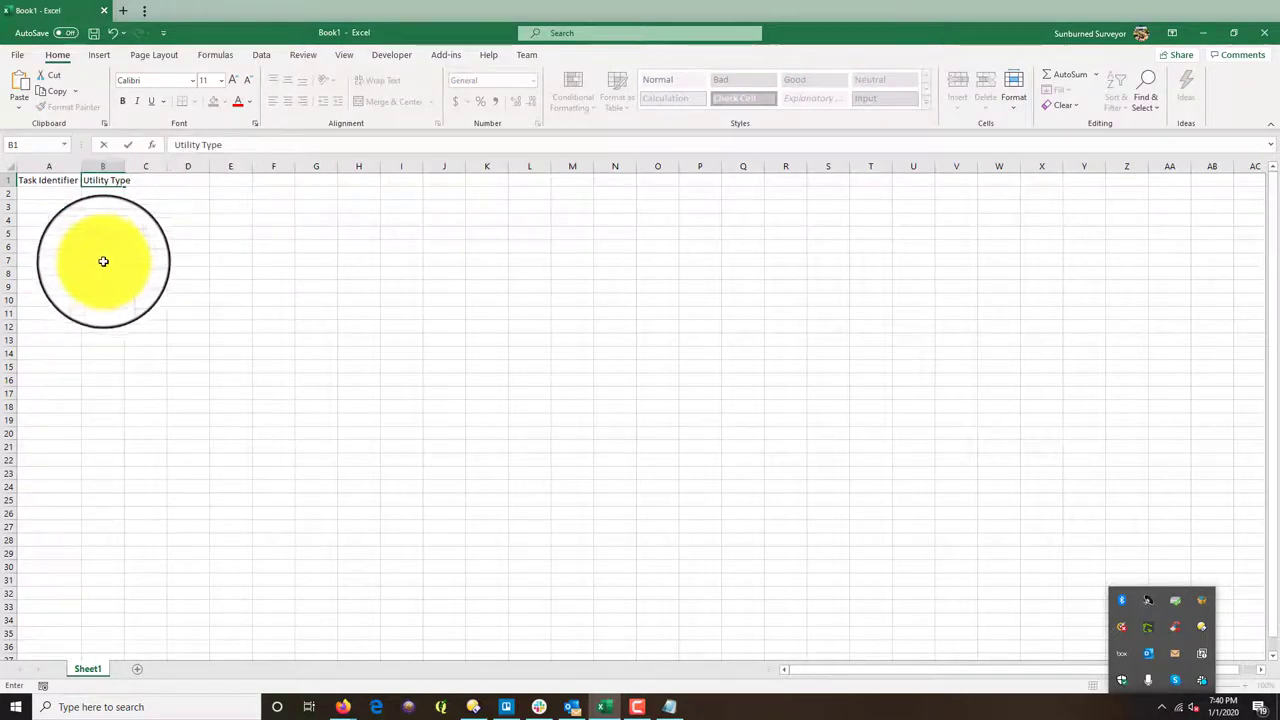
{"action": "left_click_drag", "start_coordinate": [146, 260], "coordinate": [146, 247]}
{"action": "double_click", "coordinate": [125, 165]}
Step: Add the Original Contract Work, Field Data Obtained and In-House headers in C1 through E1, autofitting columns
{"action": "left_click", "coordinate": [149, 183]}
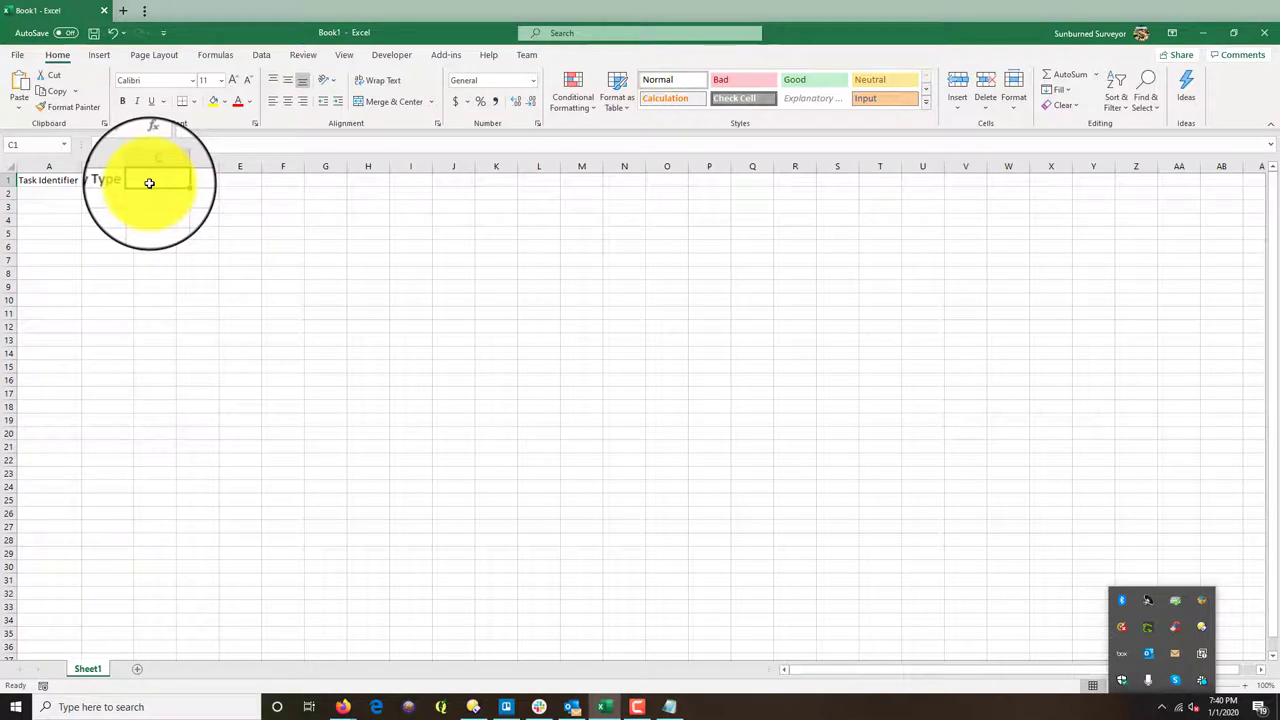
{"action": "type", "text": "Contract Work"}
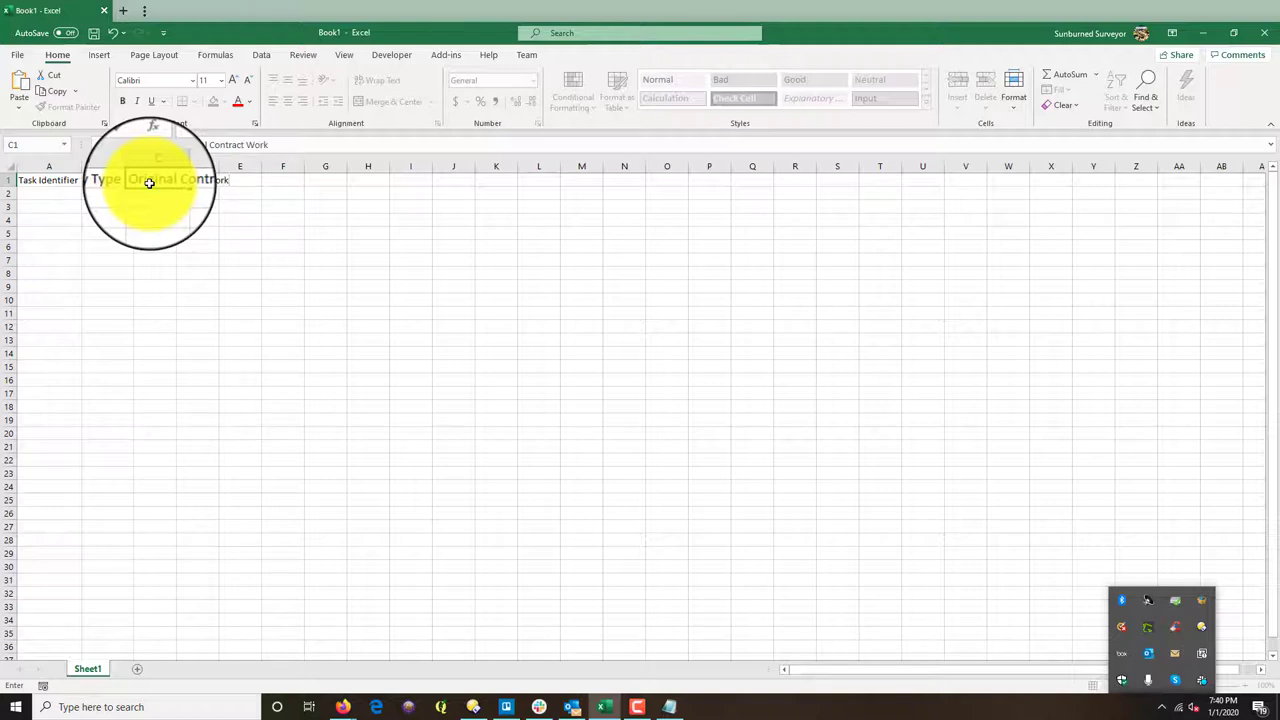
{"action": "left_click", "coordinate": [240, 286]}
{"action": "double_click", "coordinate": [175, 170]}
{"action": "left_click", "coordinate": [240, 181]}
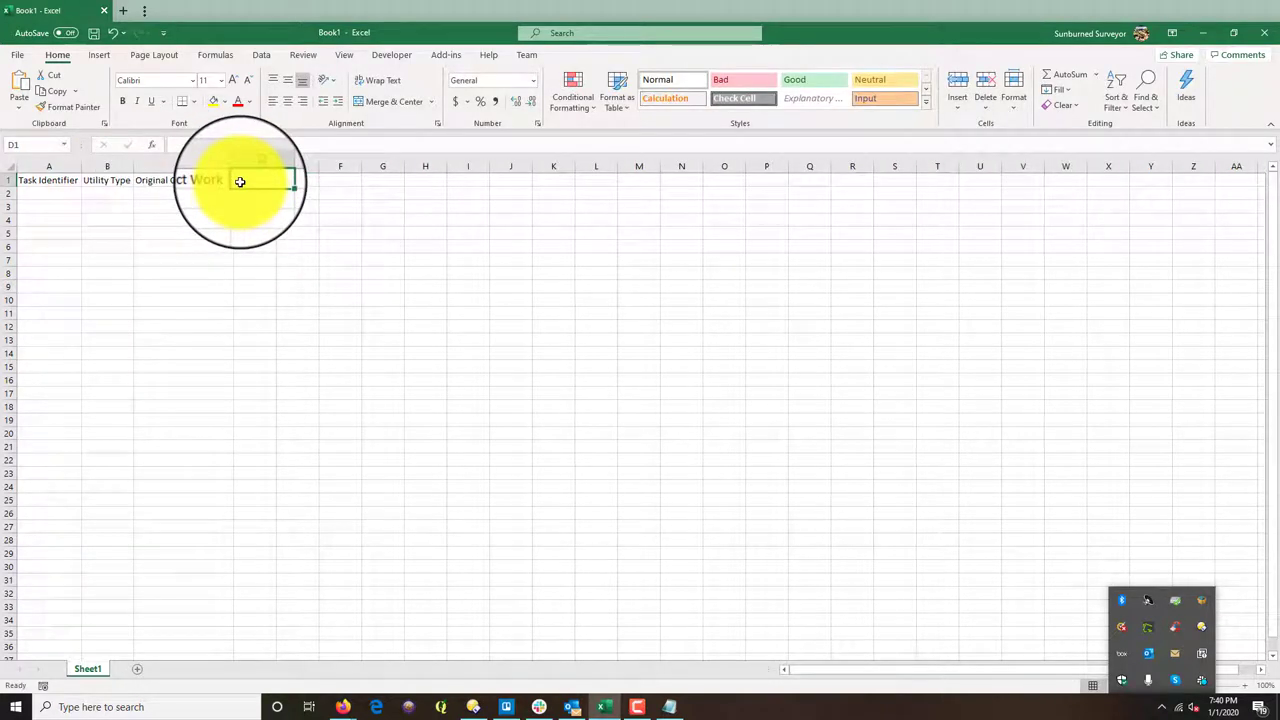
{"action": "type", "text": "Fi"}
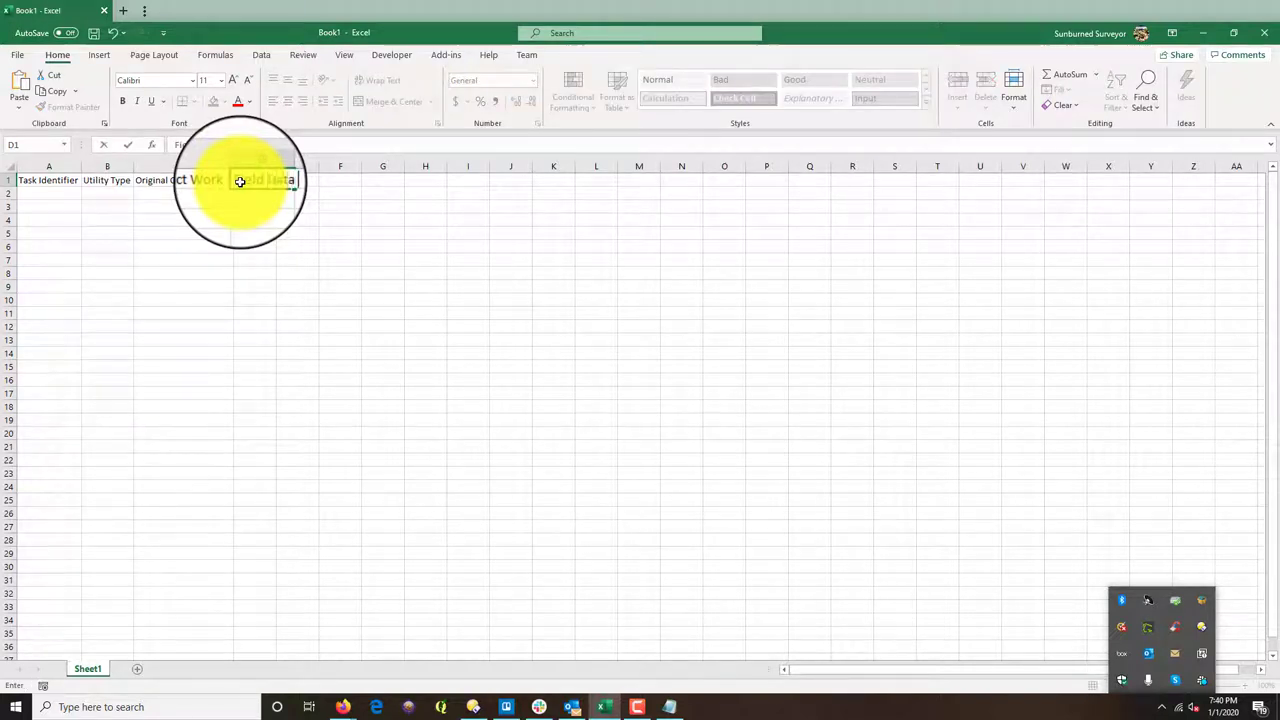
{"action": "type", "text": "eld Data BObtained"}
{"action": "key", "text": "Return"}
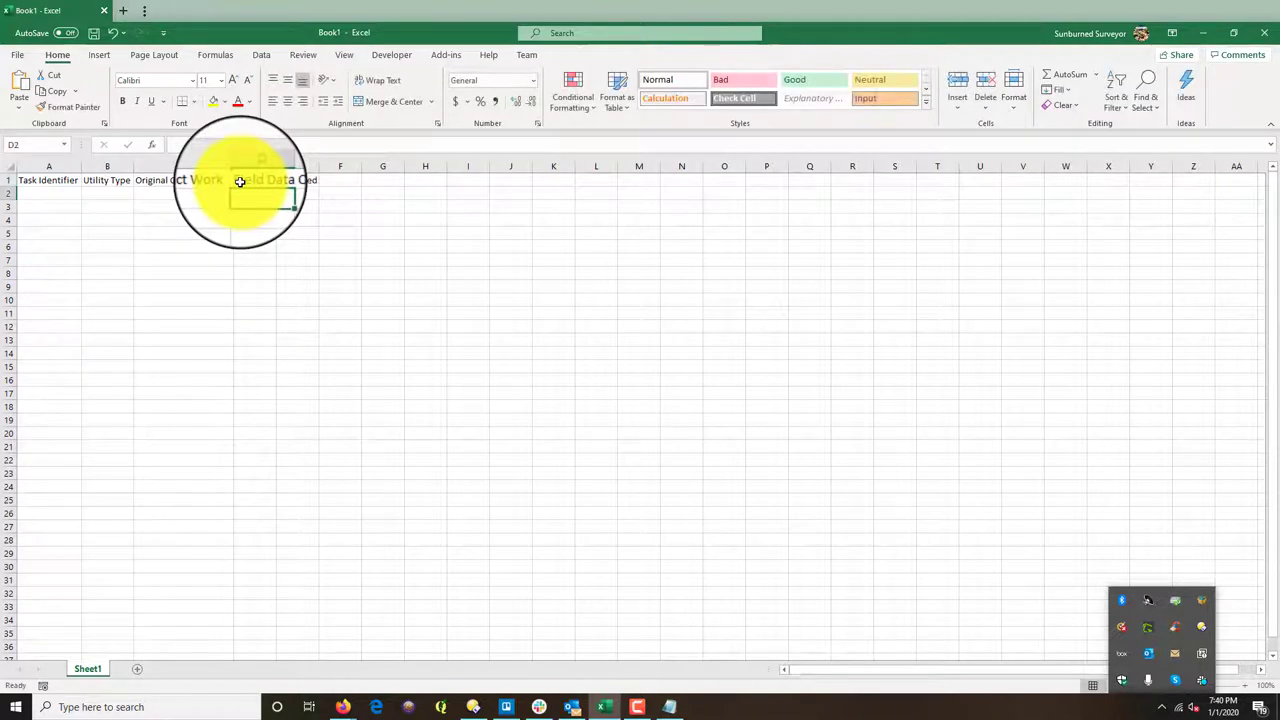
{"action": "left_click_drag", "start_coordinate": [297, 260], "coordinate": [297, 247]}
{"action": "double_click", "coordinate": [276, 166]}
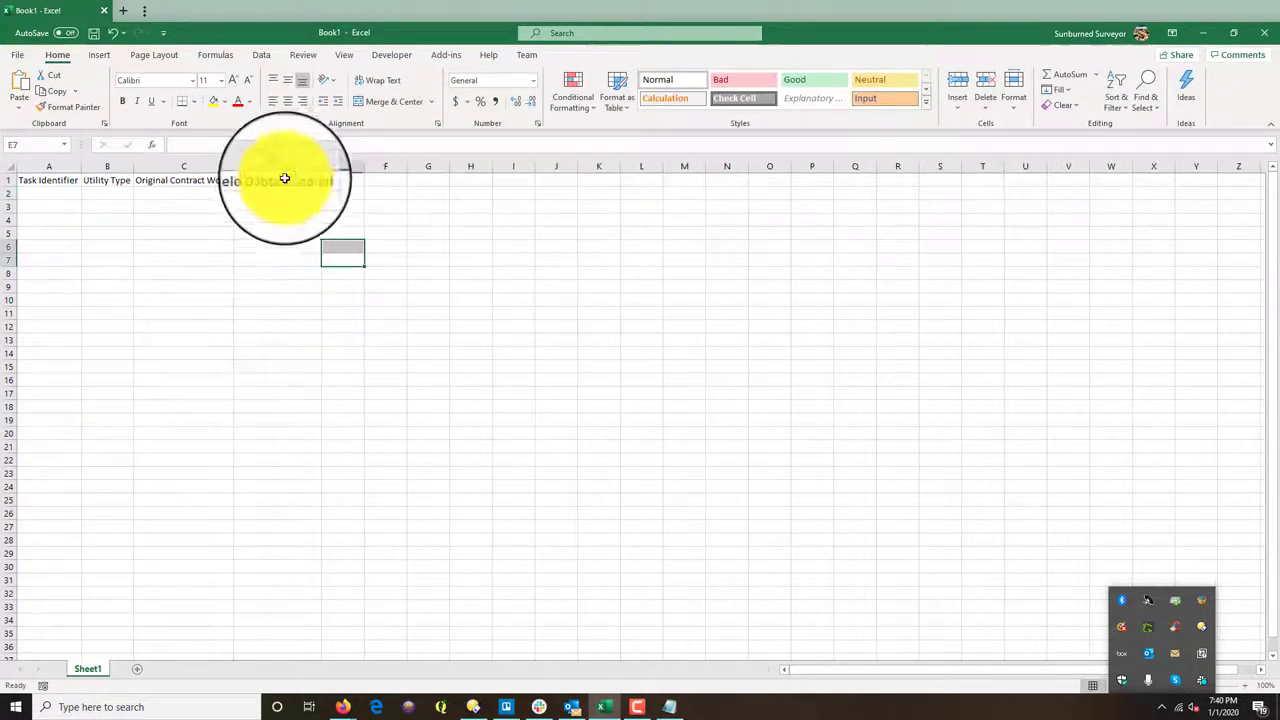
{"action": "left_click", "coordinate": [346, 182]}
{"action": "type", "text": "In-House"}
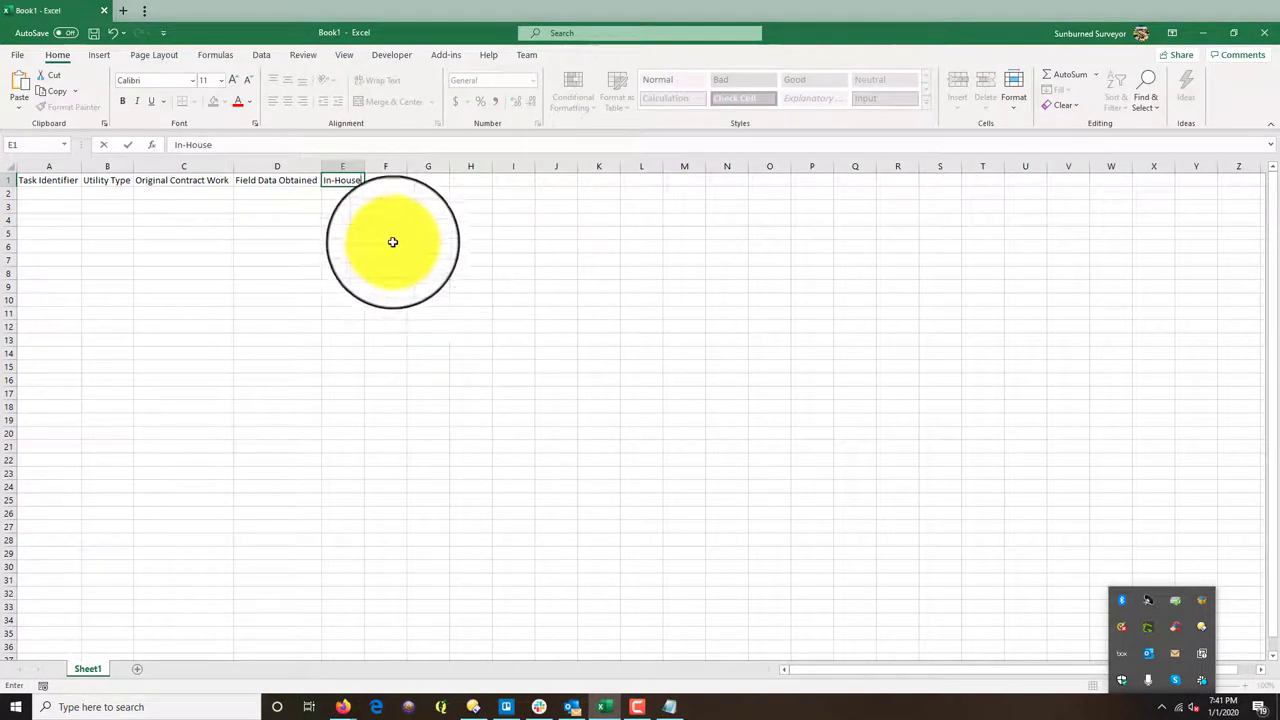
{"action": "left_click", "coordinate": [383, 181]}
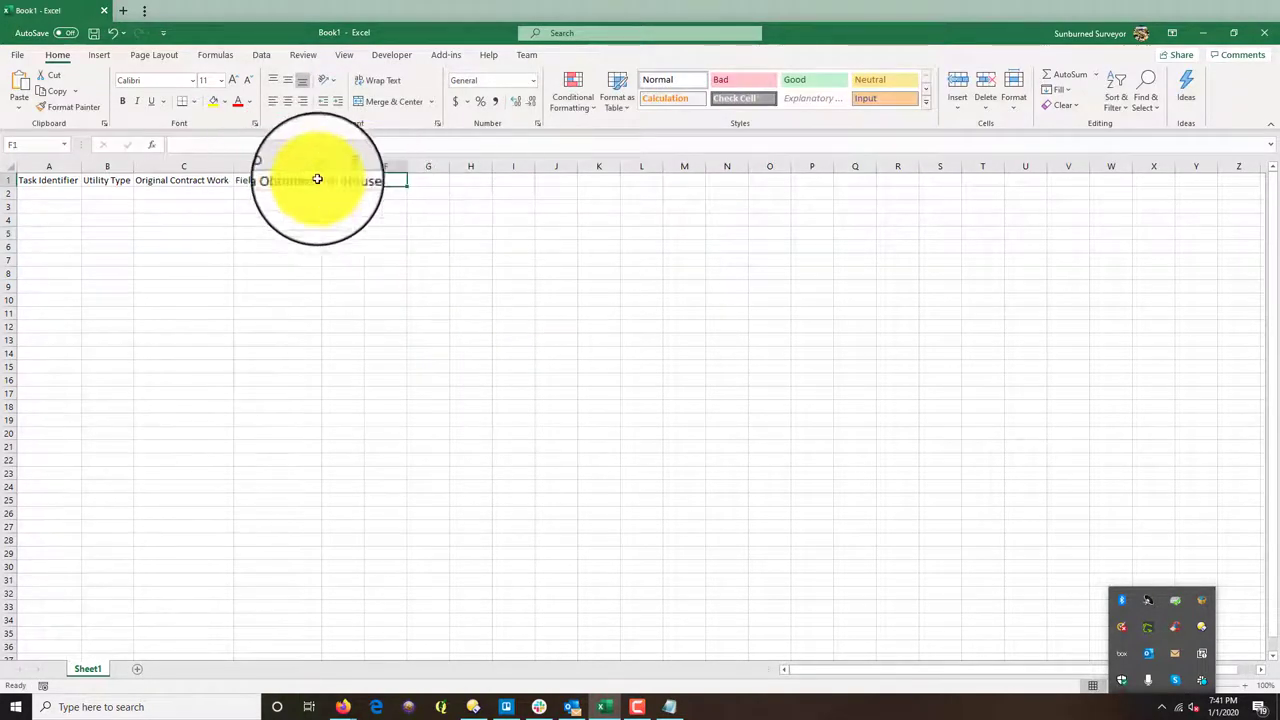
Step: Make the header cells A1 through E1 bold
{"action": "left_click_drag", "start_coordinate": [186, 165], "coordinate": [343, 166]}
{"action": "left_click", "coordinate": [455, 312]}
{"action": "left_click", "coordinate": [134, 180]}
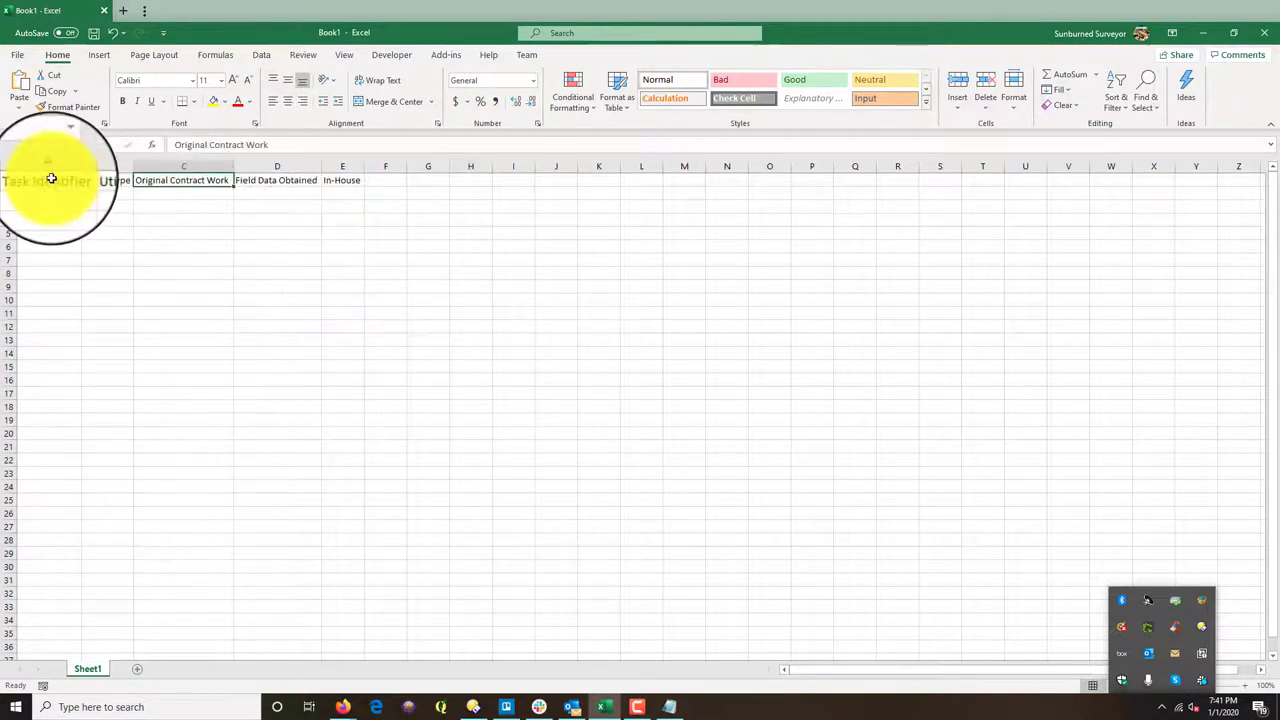
{"action": "left_click_drag", "start_coordinate": [63, 180], "coordinate": [343, 180]}
{"action": "left_click", "coordinate": [122, 101]}
{"action": "left_click", "coordinate": [245, 259]}
Step: Italicize the headers in C1 through E1
{"action": "left_click_drag", "start_coordinate": [202, 181], "coordinate": [349, 183]}
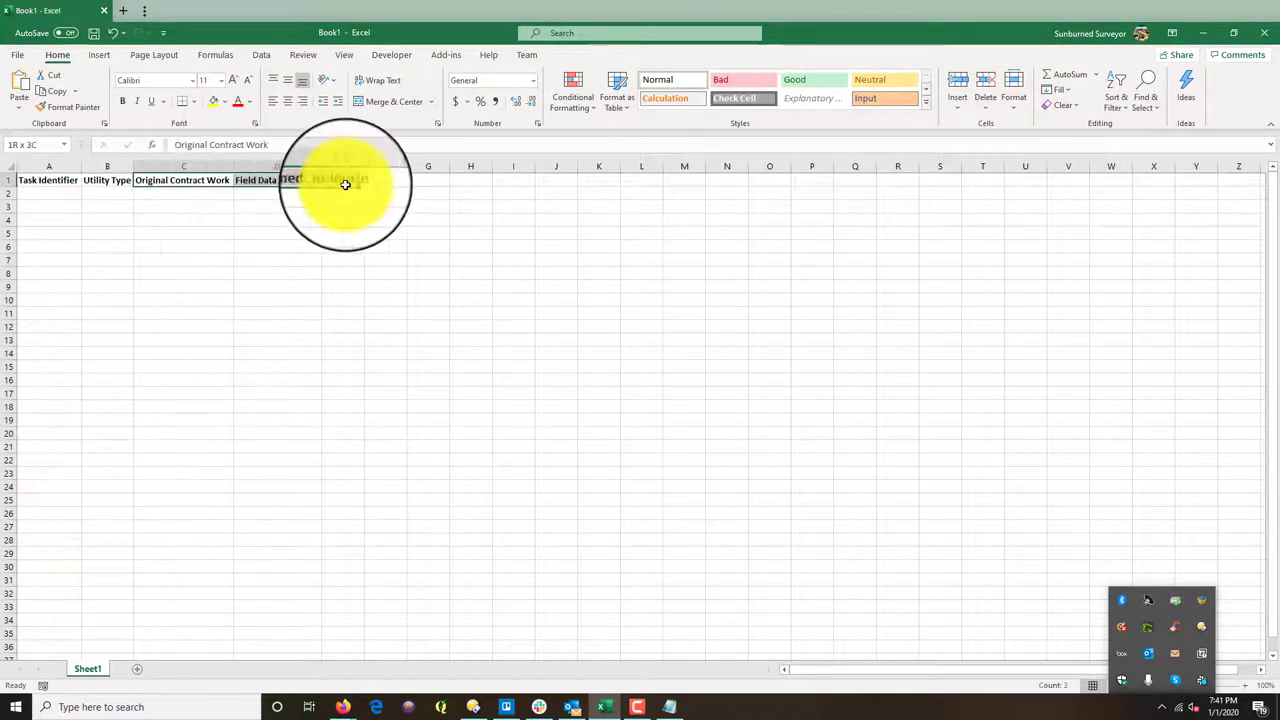
{"action": "left_click", "coordinate": [140, 103]}
{"action": "left_click", "coordinate": [381, 181]}
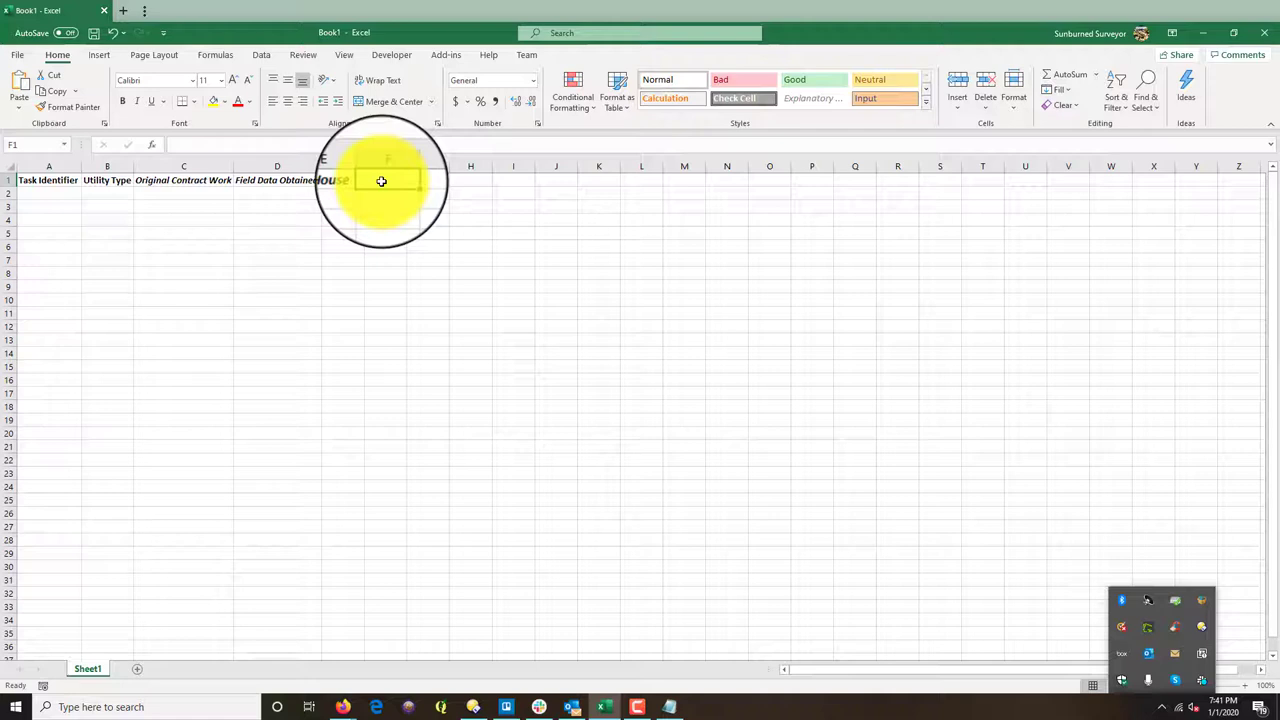
{"action": "left_click", "coordinate": [108, 246]}
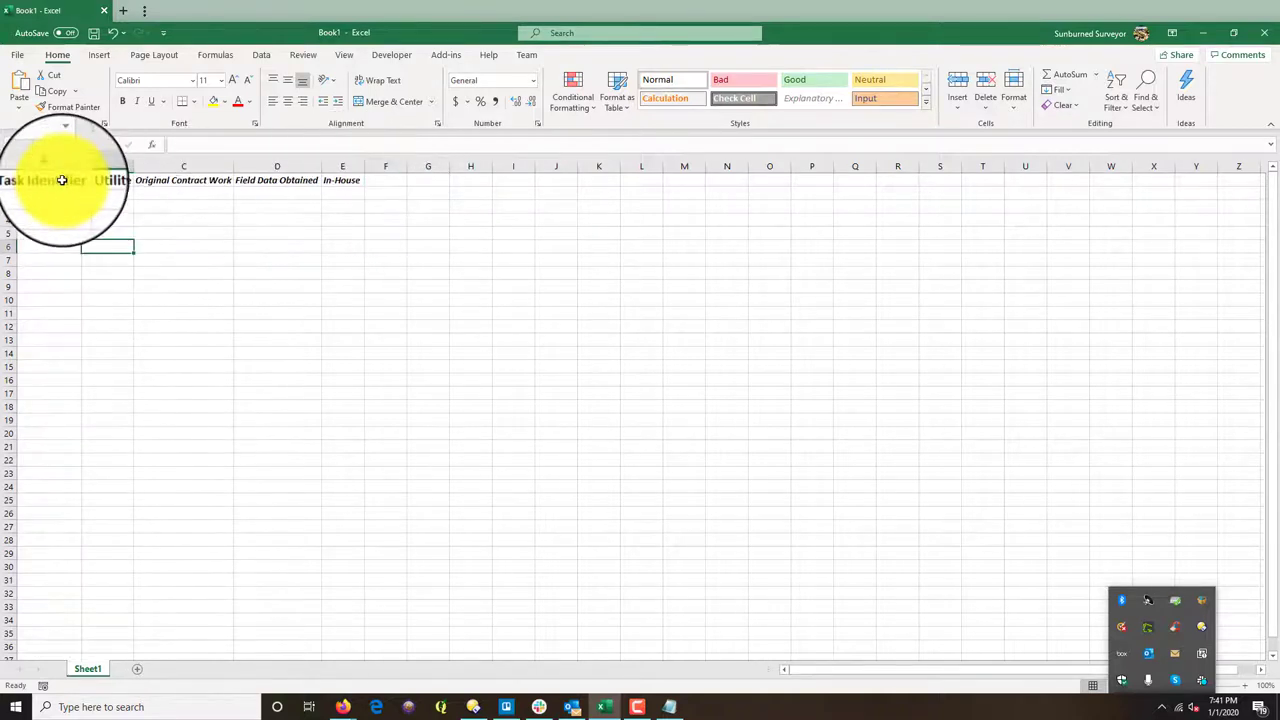
Step: Add a non-italic Description header in F1 and widen column F for long text
{"action": "left_click", "coordinate": [381, 181]}
{"action": "type", "text": "Descriptio"}
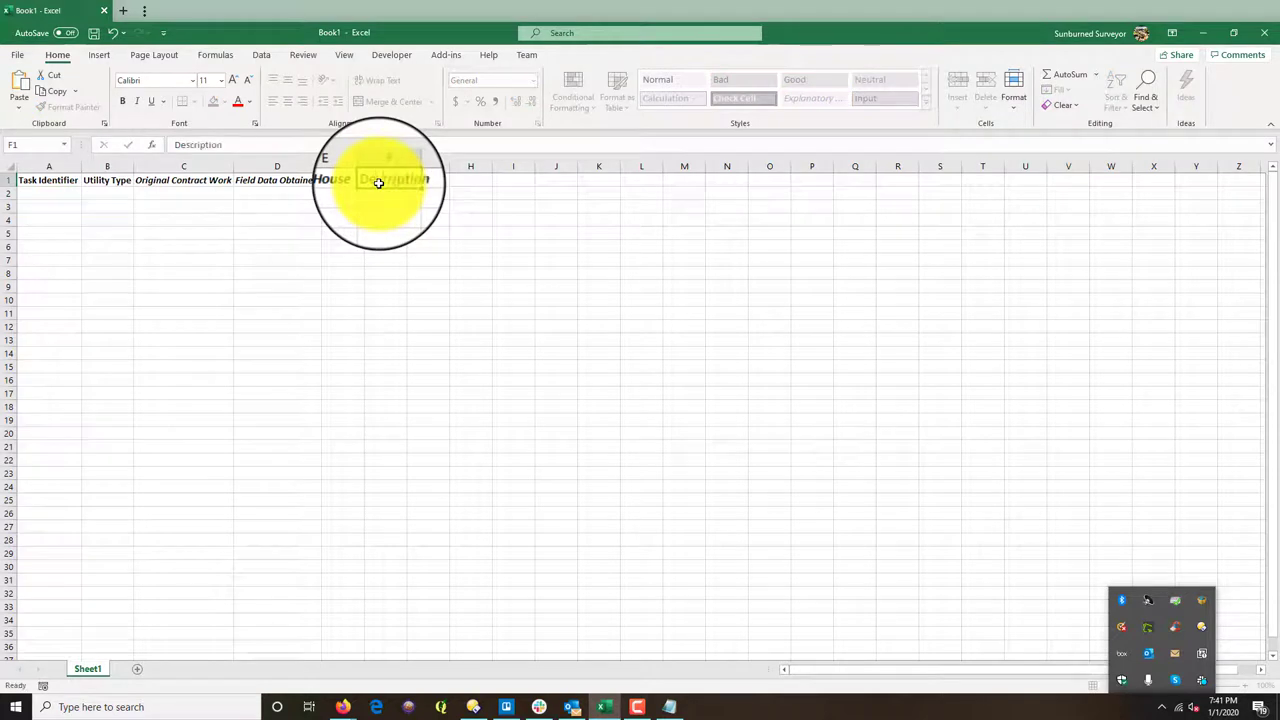
{"action": "type", "text": "n"}
{"action": "key", "text": "Return"}
{"action": "left_click", "coordinate": [378, 180]}
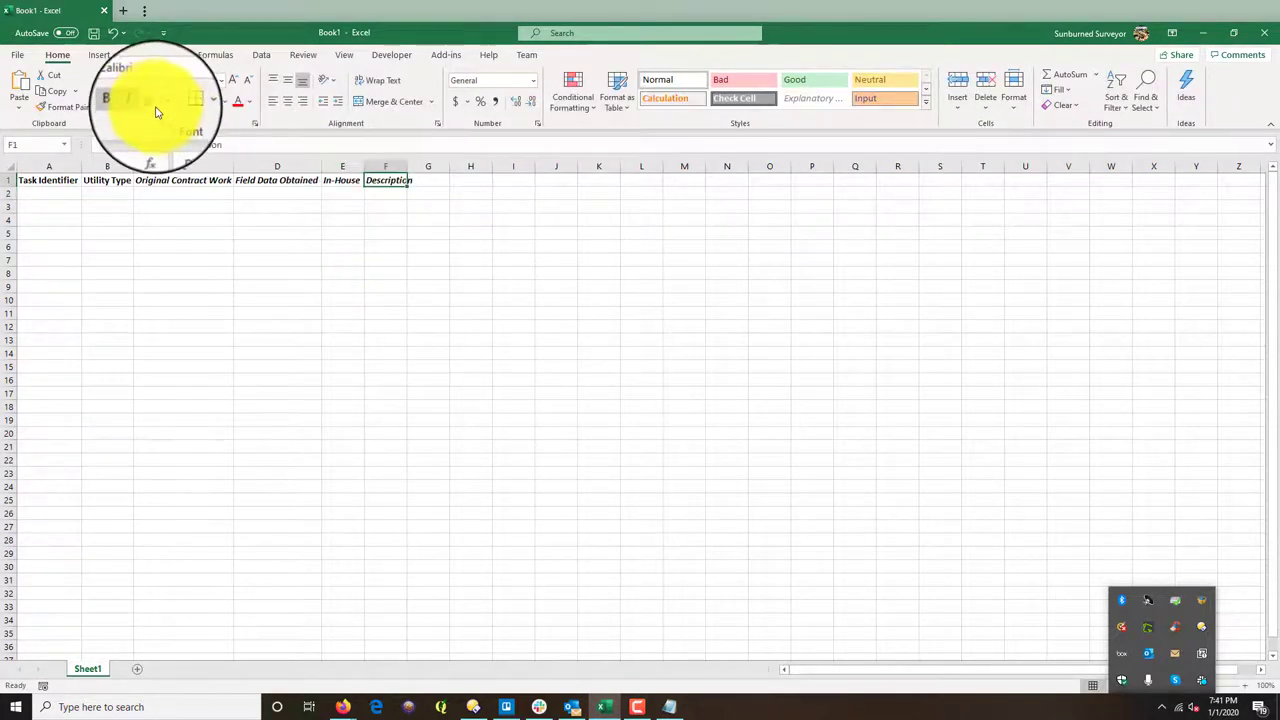
{"action": "left_click", "coordinate": [137, 101]}
{"action": "left_click", "coordinate": [438, 239]}
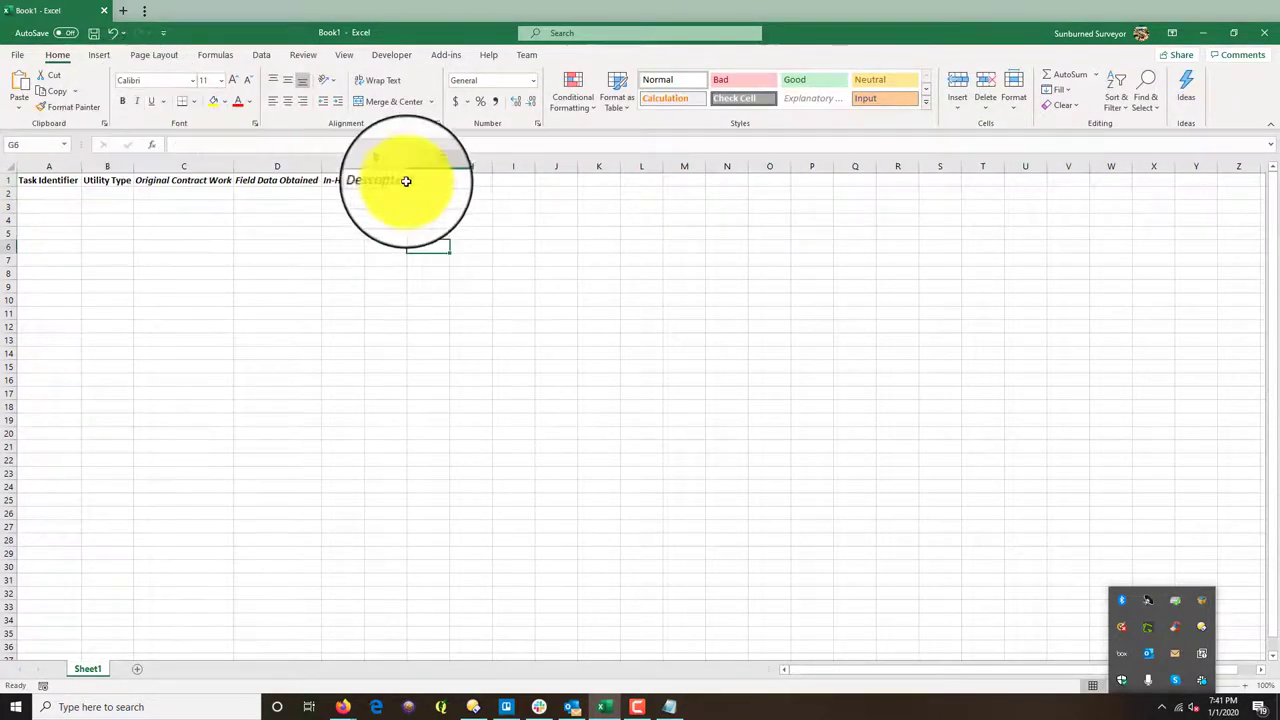
{"action": "left_click", "coordinate": [386, 180]}
{"action": "left_click", "coordinate": [140, 103]}
{"action": "left_click_drag", "start_coordinate": [405, 167], "coordinate": [828, 168]}
Step: Step through the row-2 cells A2 to F2 beneath each header
{"action": "left_click", "coordinate": [571, 262]}
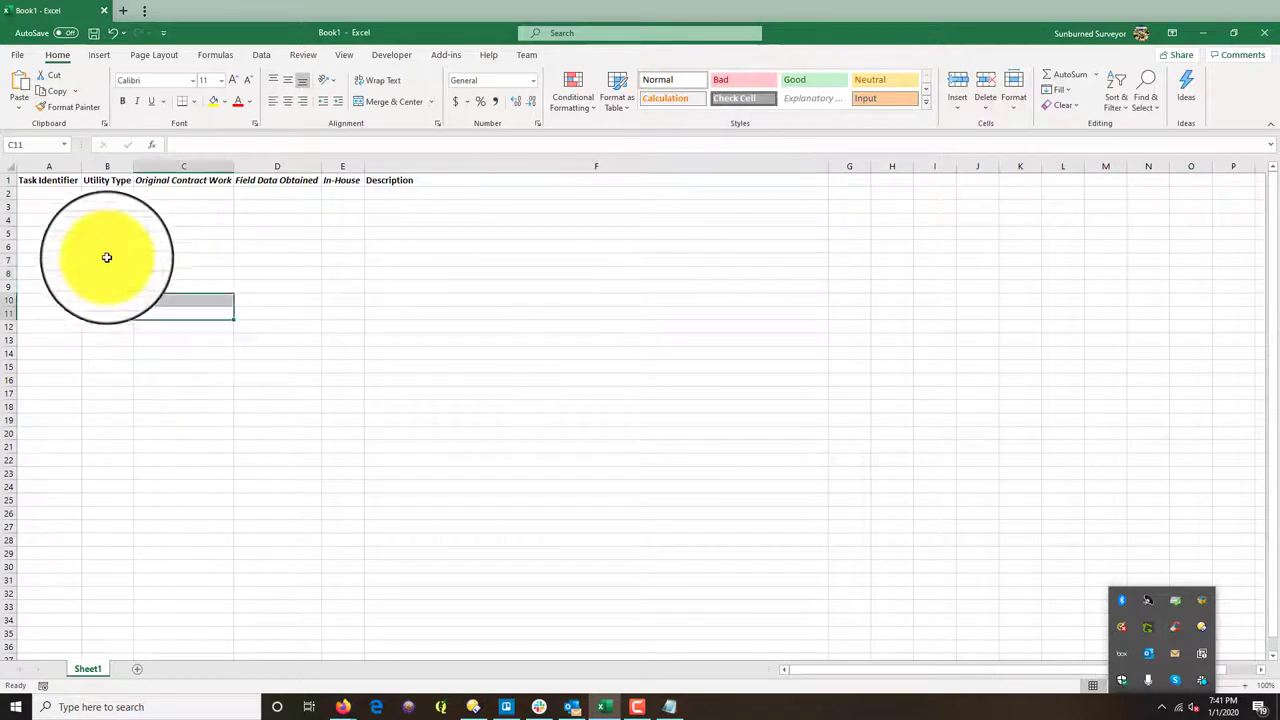
{"action": "left_click", "coordinate": [46, 193]}
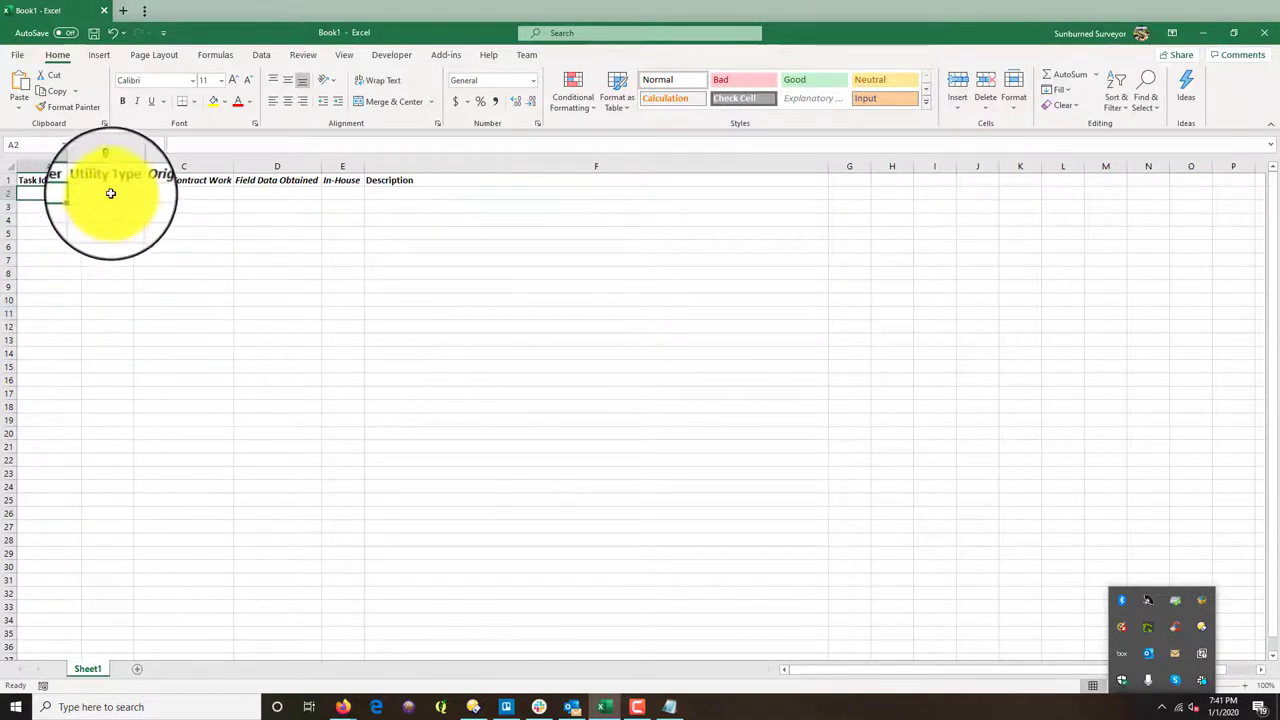
{"action": "left_click", "coordinate": [108, 193]}
{"action": "left_click", "coordinate": [183, 193]}
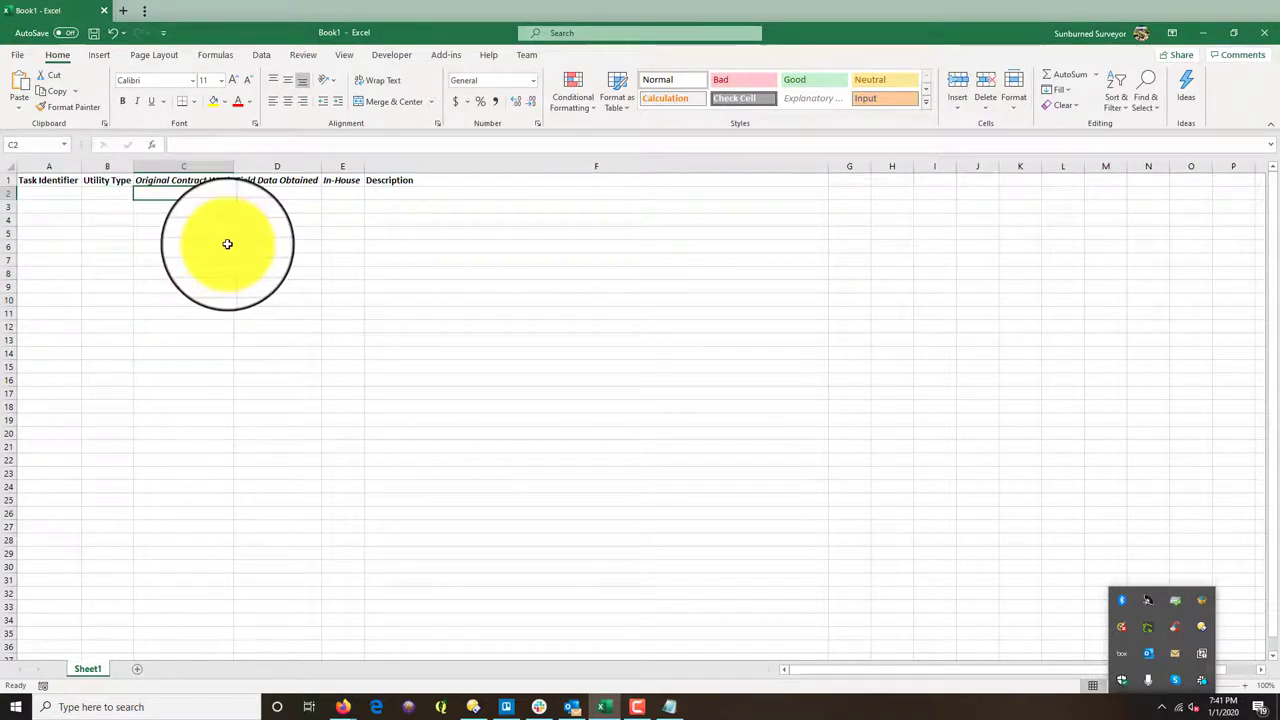
{"action": "left_click", "coordinate": [266, 196]}
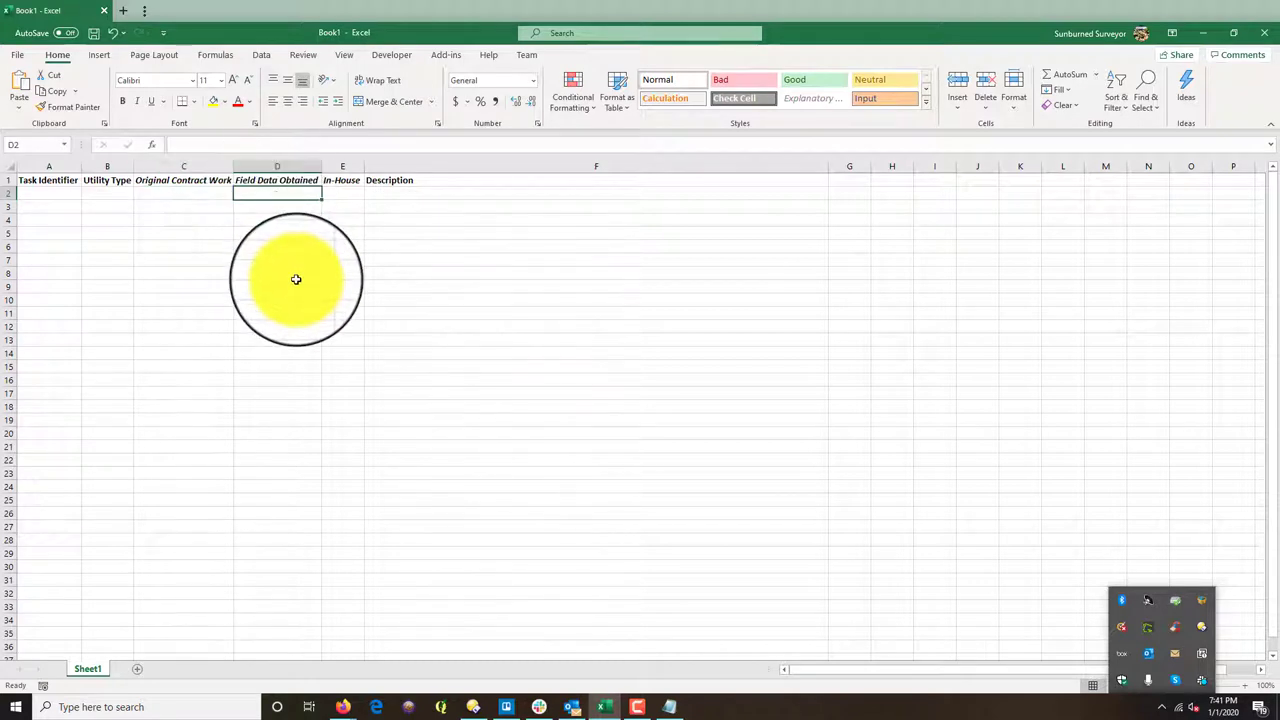
{"action": "left_click", "coordinate": [341, 195]}
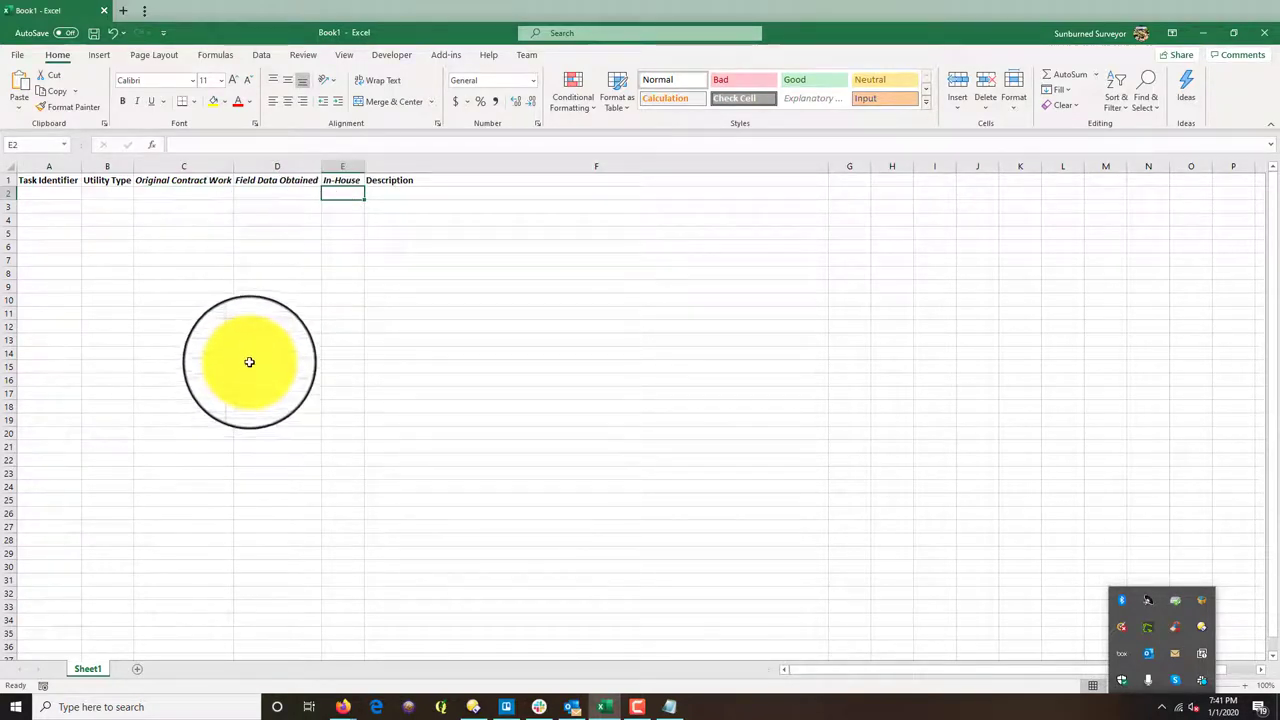
{"action": "left_click", "coordinate": [394, 199]}
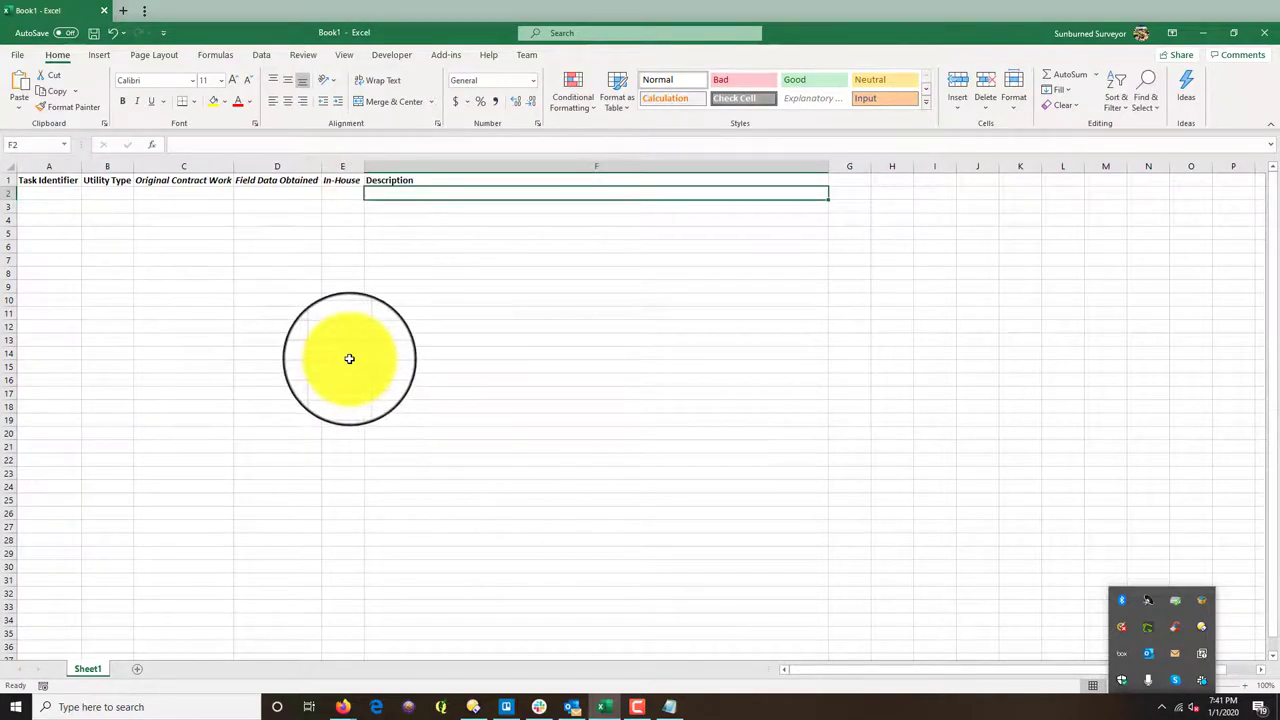
Step: Rename Sheet1 to 'Utility Mapping Tasks'
{"action": "right_click", "coordinate": [91, 669]}
{"action": "left_click", "coordinate": [123, 526]}
{"action": "type", "text": "Utility Mapping Tasks"}
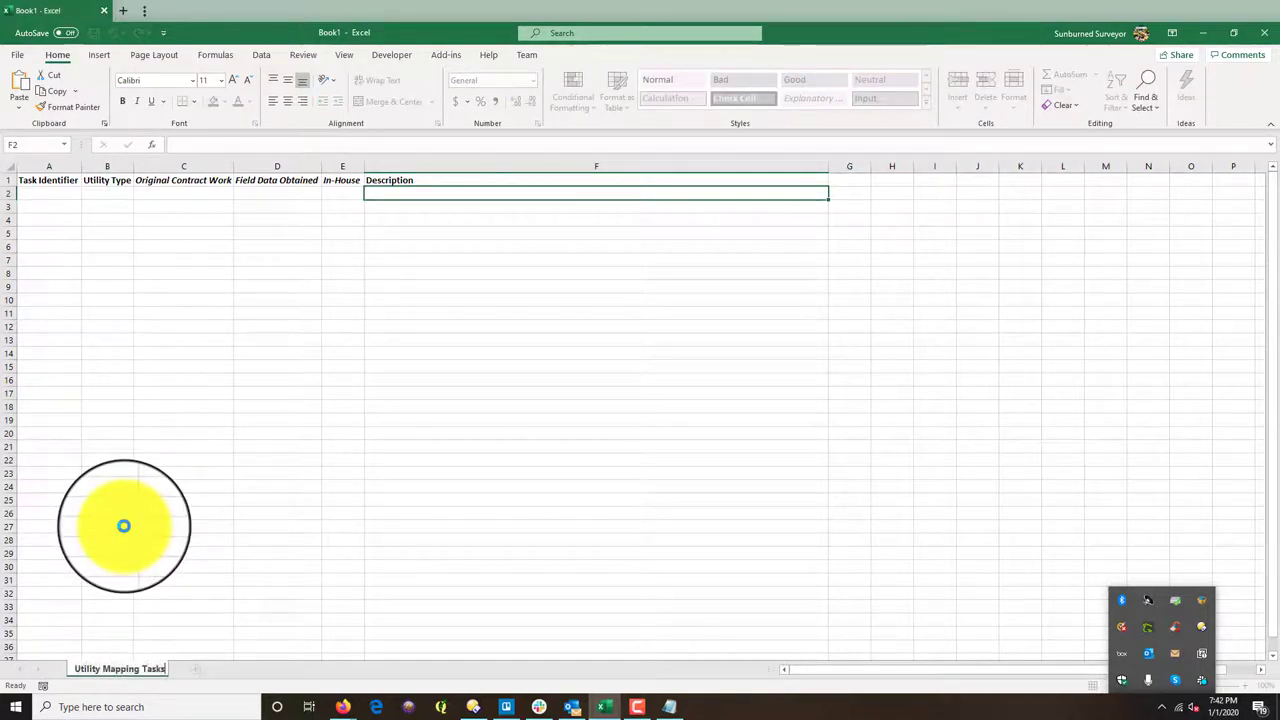
{"action": "key", "text": "Return"}
Step: Save the workbook in Documents as '2020-01-01 UTILITY MAPPING TASKS.xlsx'
{"action": "left_click", "coordinate": [93, 33]}
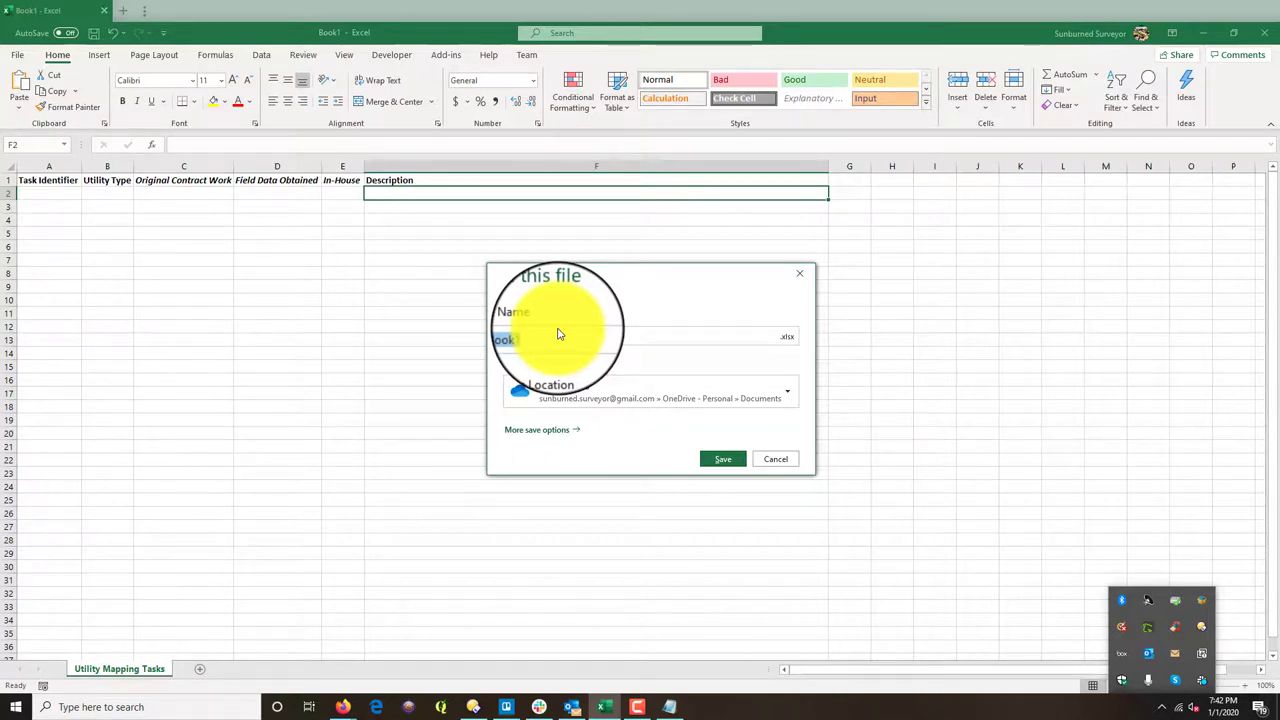
{"action": "key", "text": "BackSpace"}
{"action": "key", "text": "BackSpace"}
{"action": "type", "text": "01-0"}
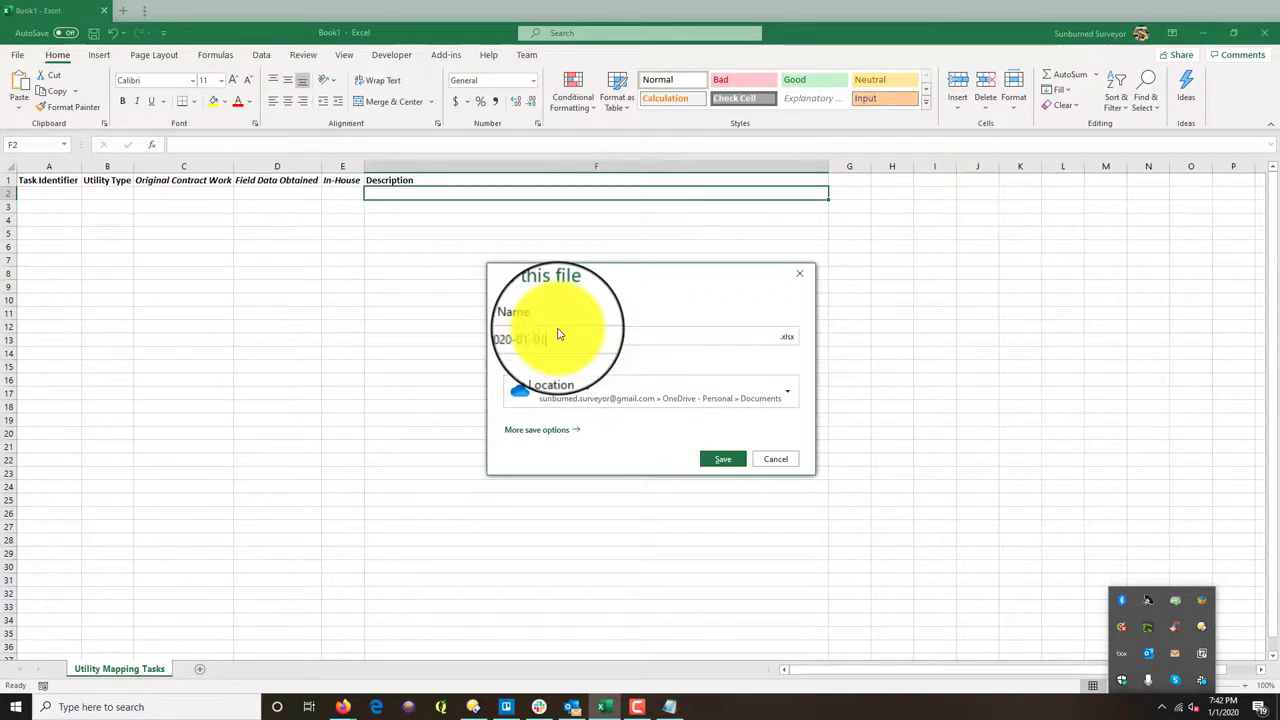
{"action": "type", "text": " 1"}
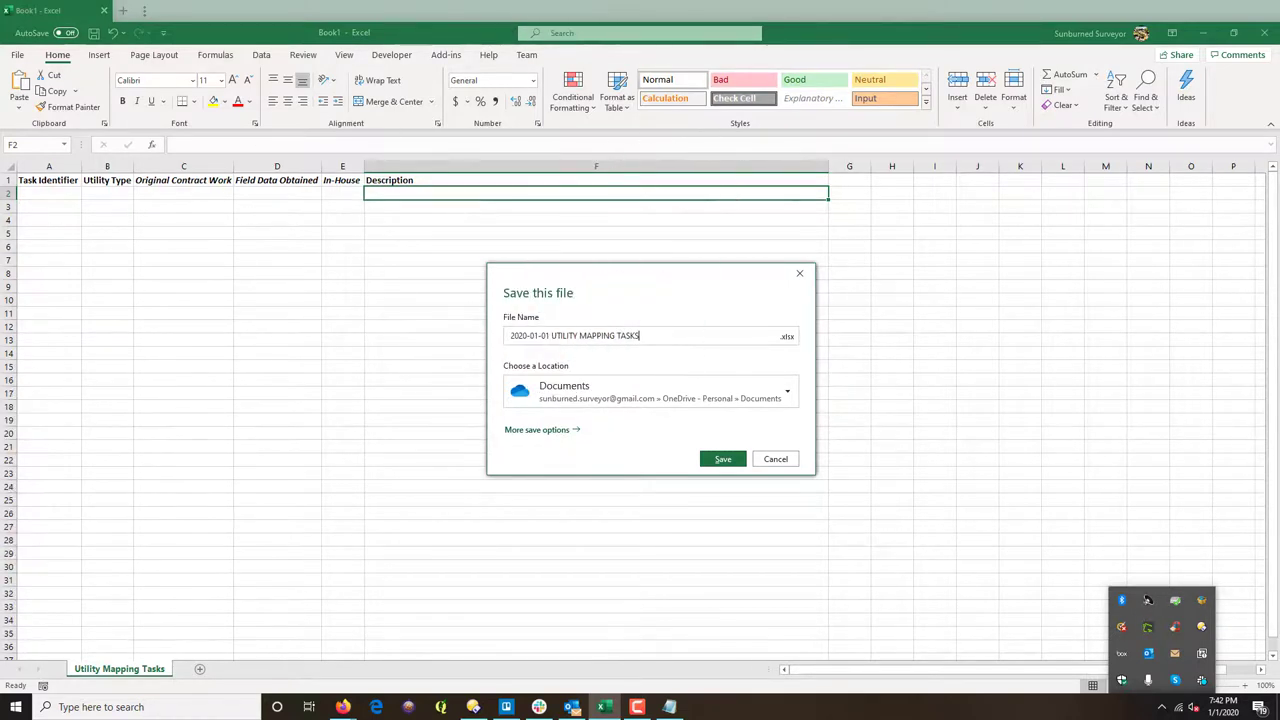
{"action": "key", "text": "Return"}
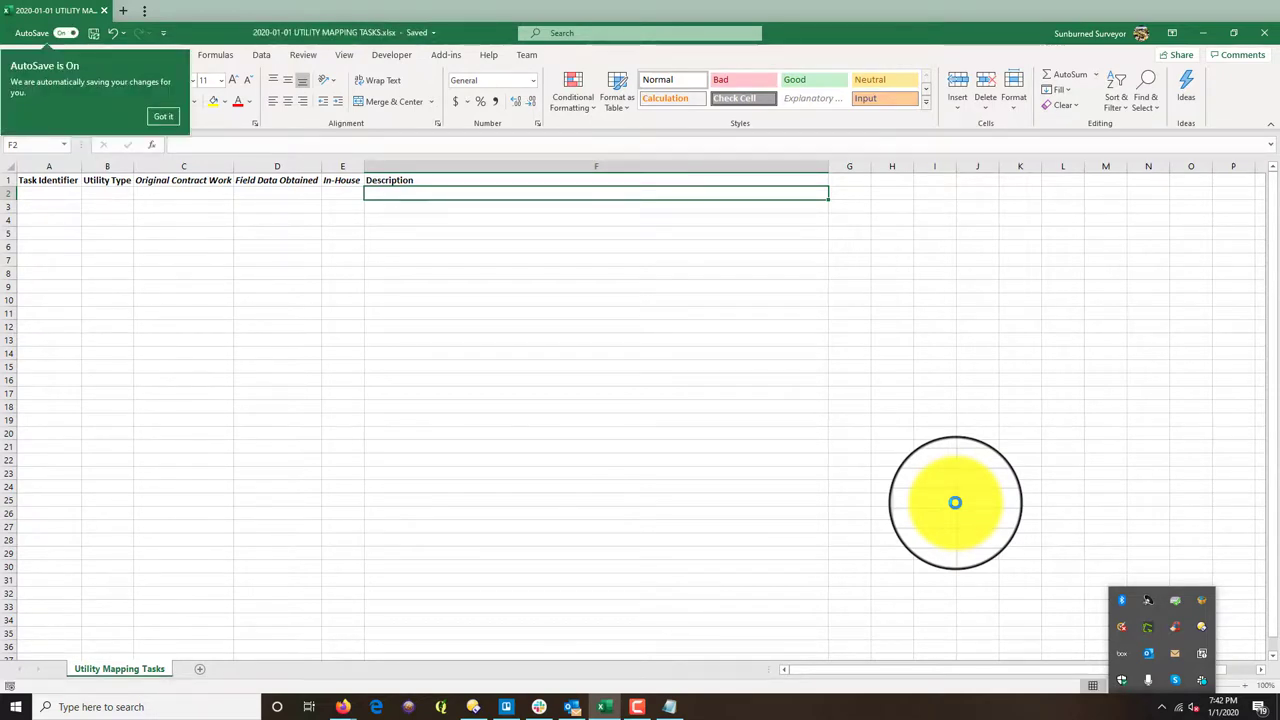
{"action": "left_click", "coordinate": [158, 231]}
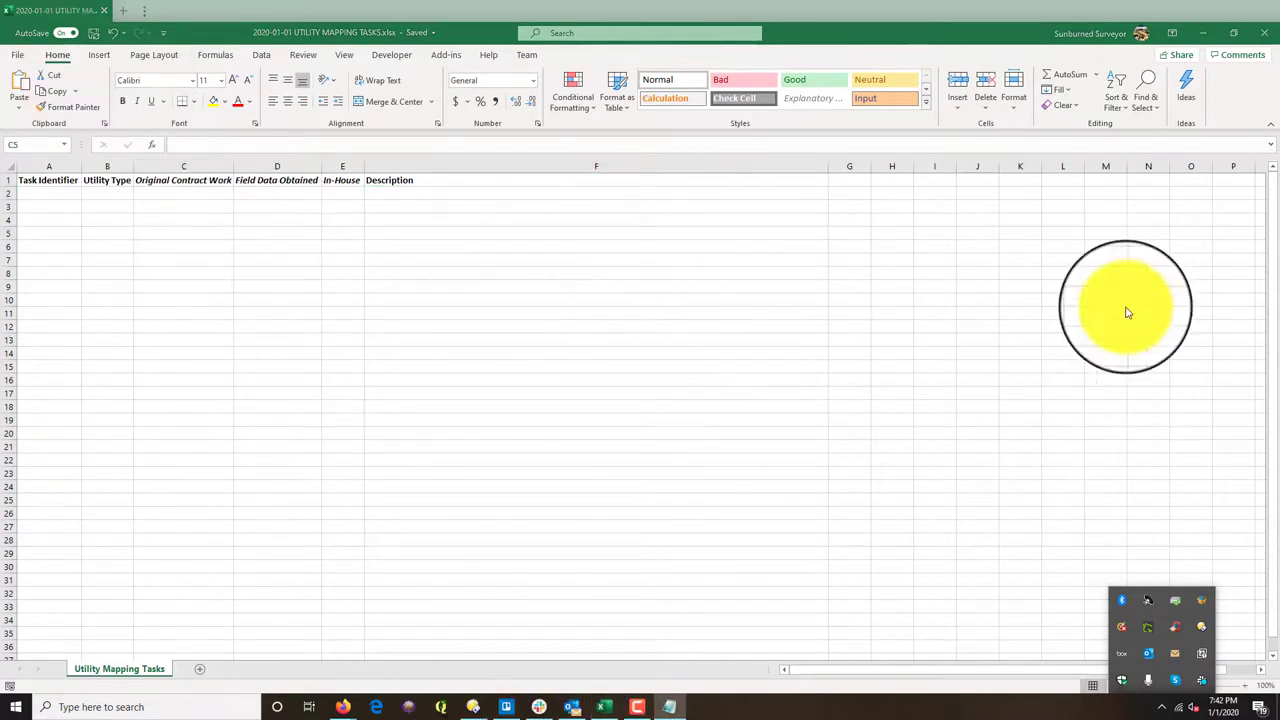
{"action": "left_click_drag", "start_coordinate": [1279, 237], "coordinate": [651, 214]}
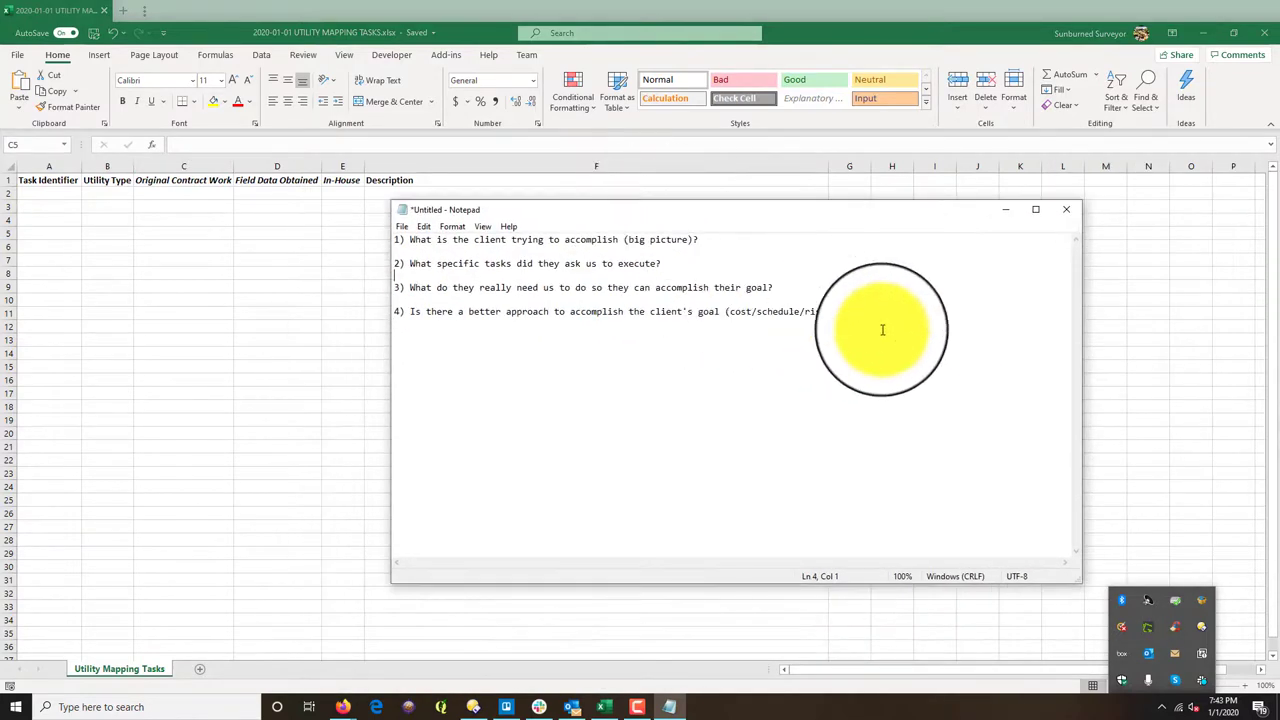
{"action": "left_click_drag", "start_coordinate": [880, 330], "coordinate": [453, 242]}
{"action": "left_click", "coordinate": [726, 440]}
{"action": "left_click_drag", "start_coordinate": [679, 266], "coordinate": [371, 263]}
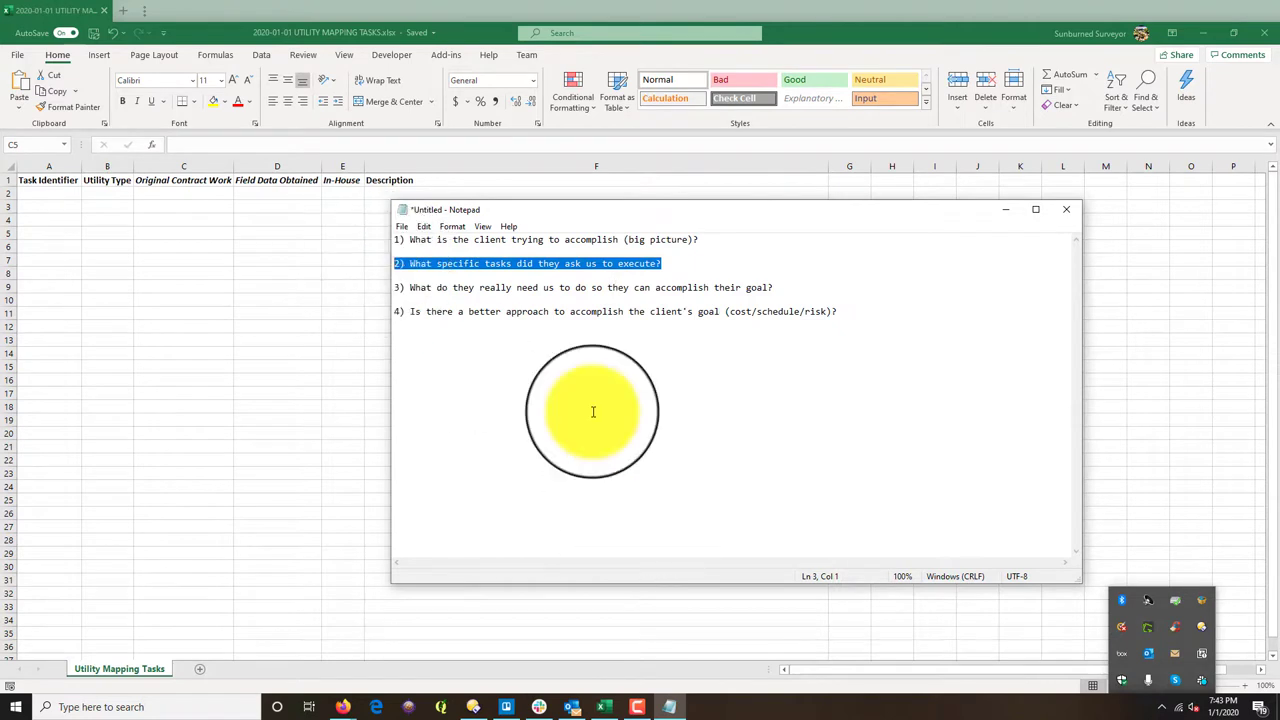
{"action": "left_click", "coordinate": [1013, 209]}
{"action": "left_click", "coordinate": [925, 457]}
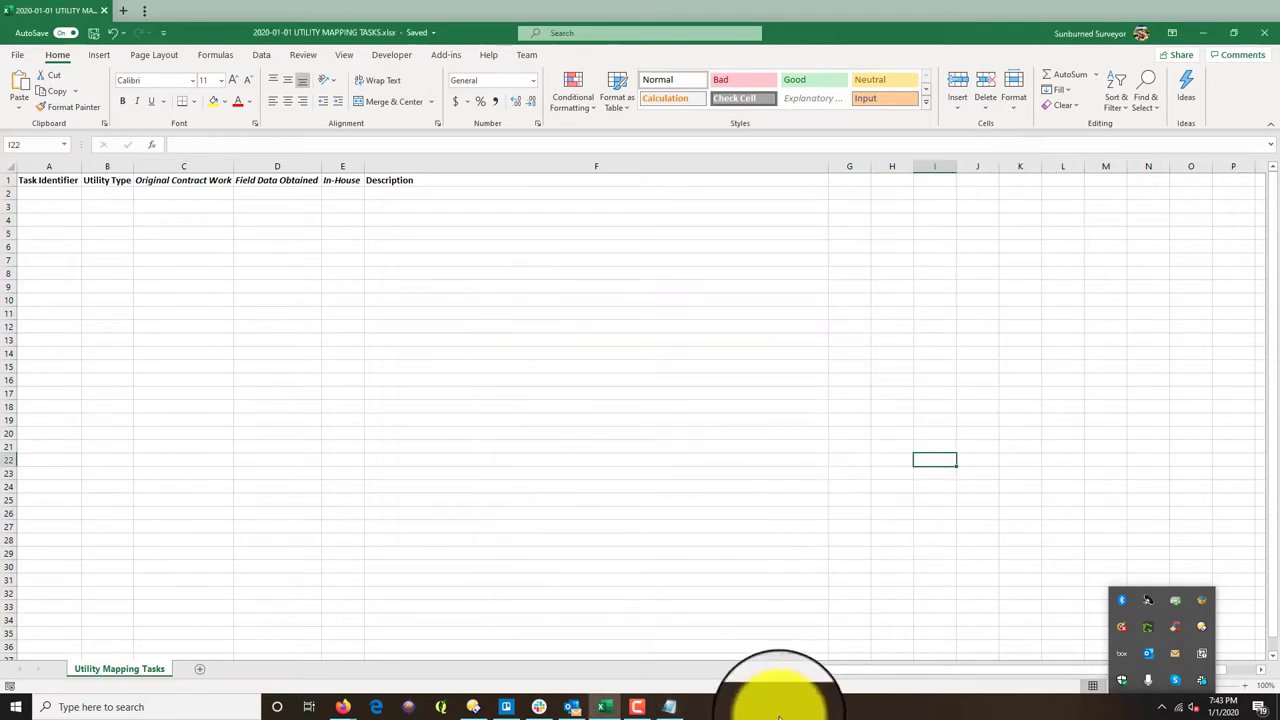